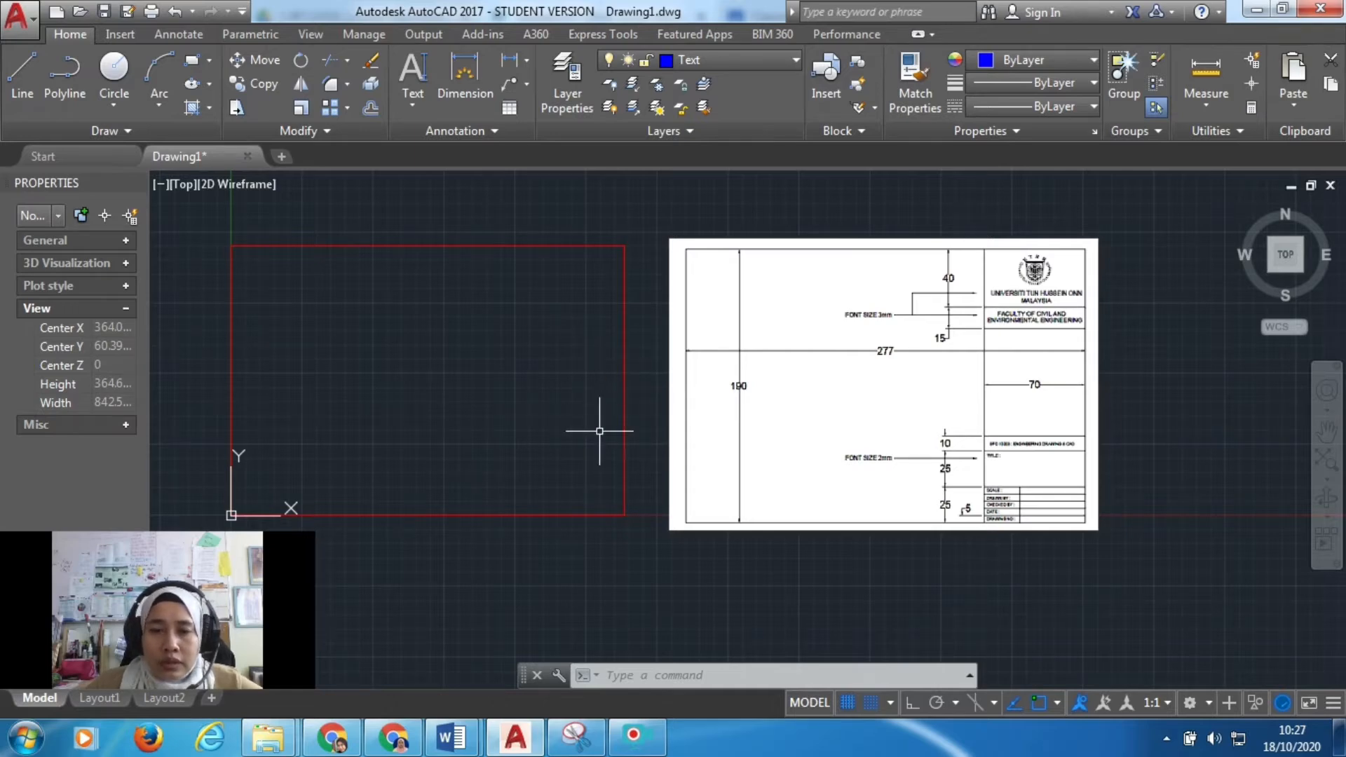
# Step: Offset the frame's right border line 70 mm inward to form the title block's vertical divider
pyautogui.click(692, 678)
pyautogui.write('OFFSE')
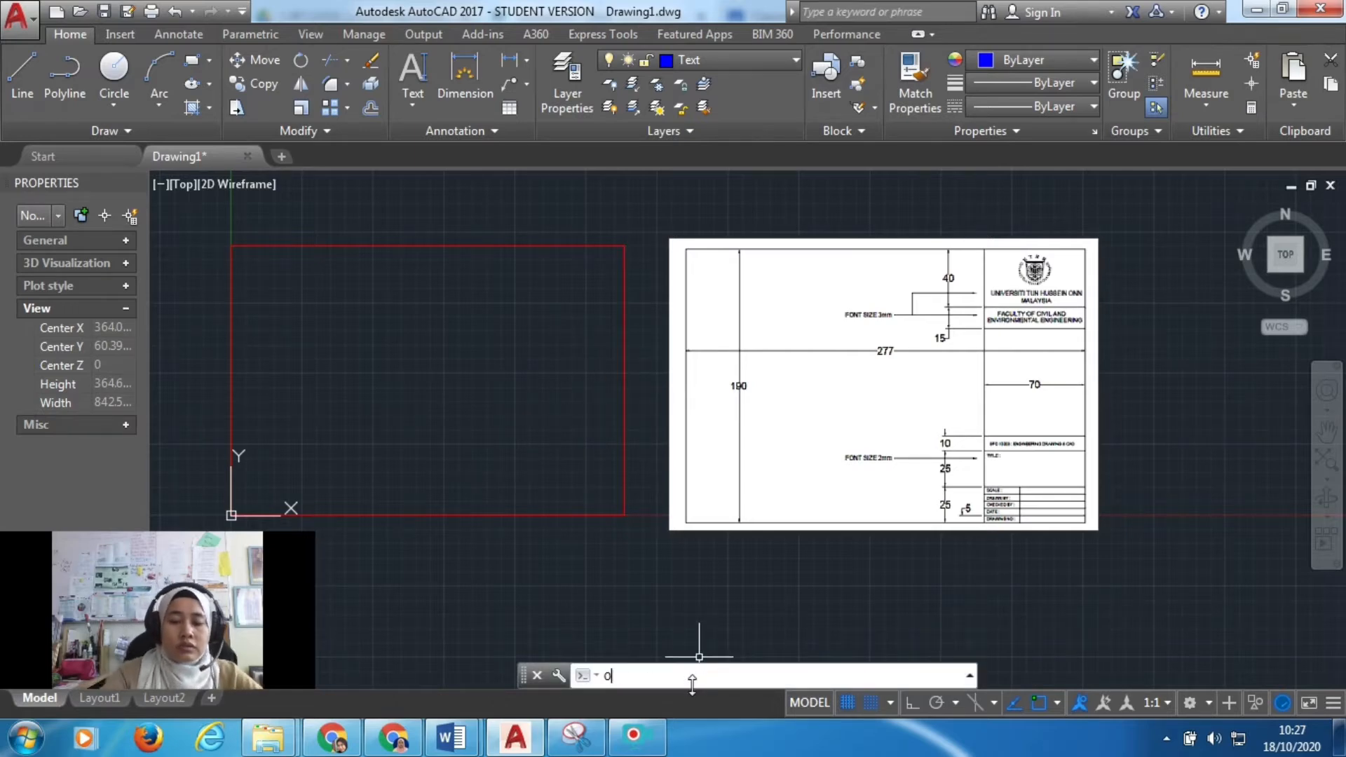
pyautogui.write('T')
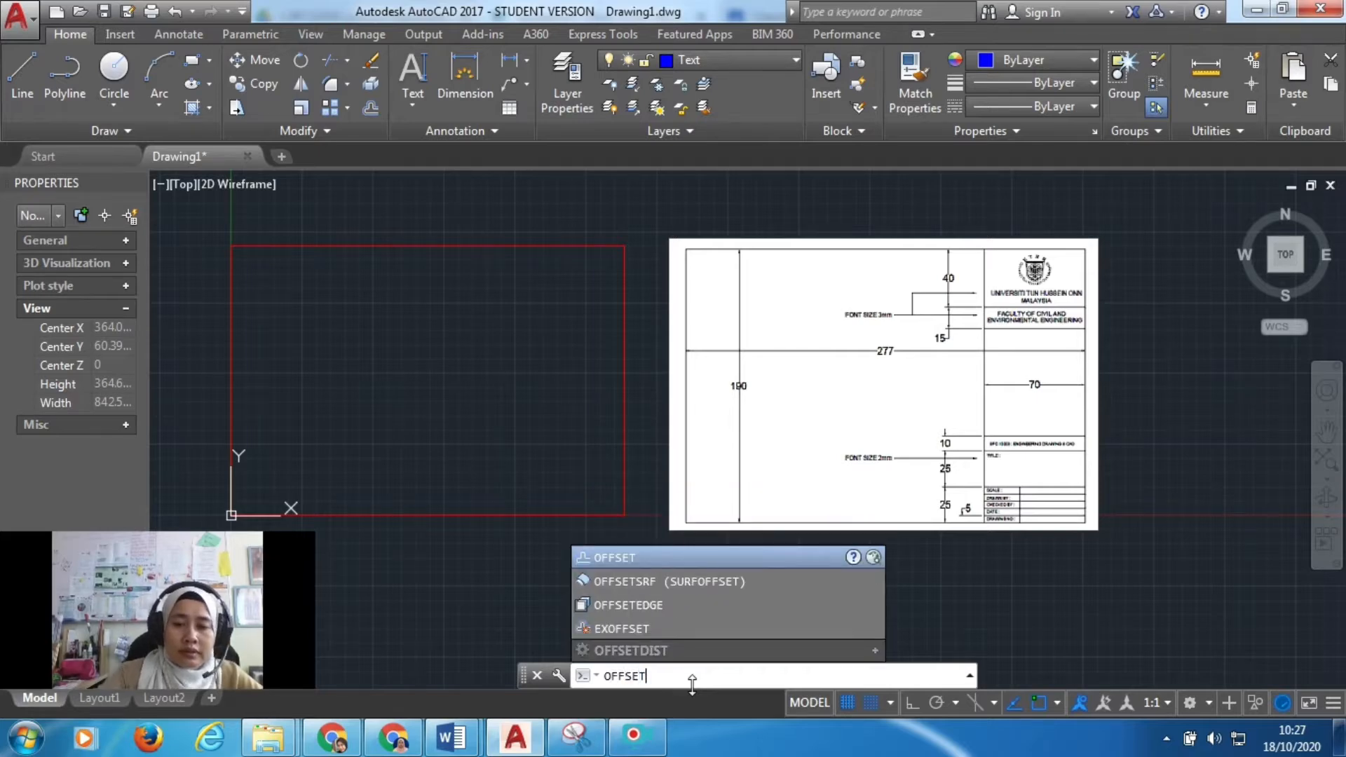
pyautogui.press('Return')
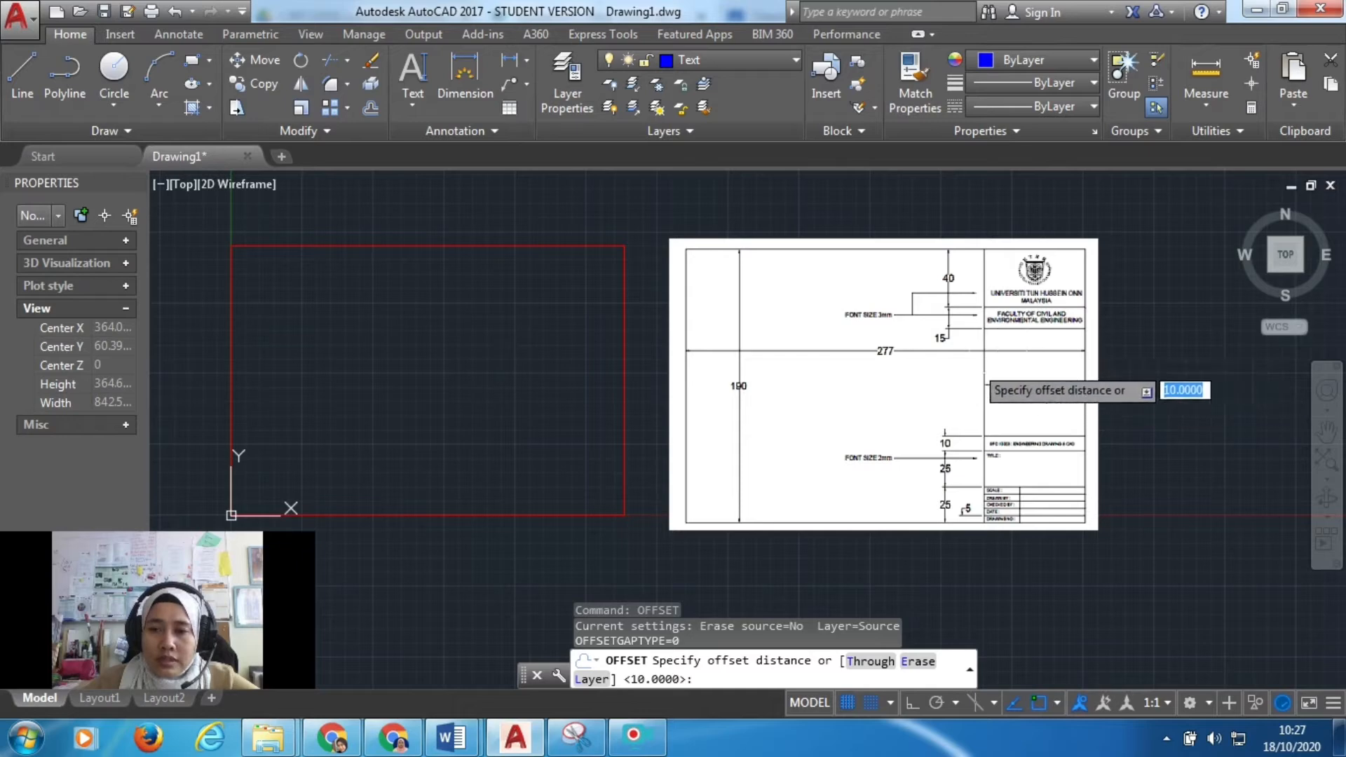
pyautogui.write('70')
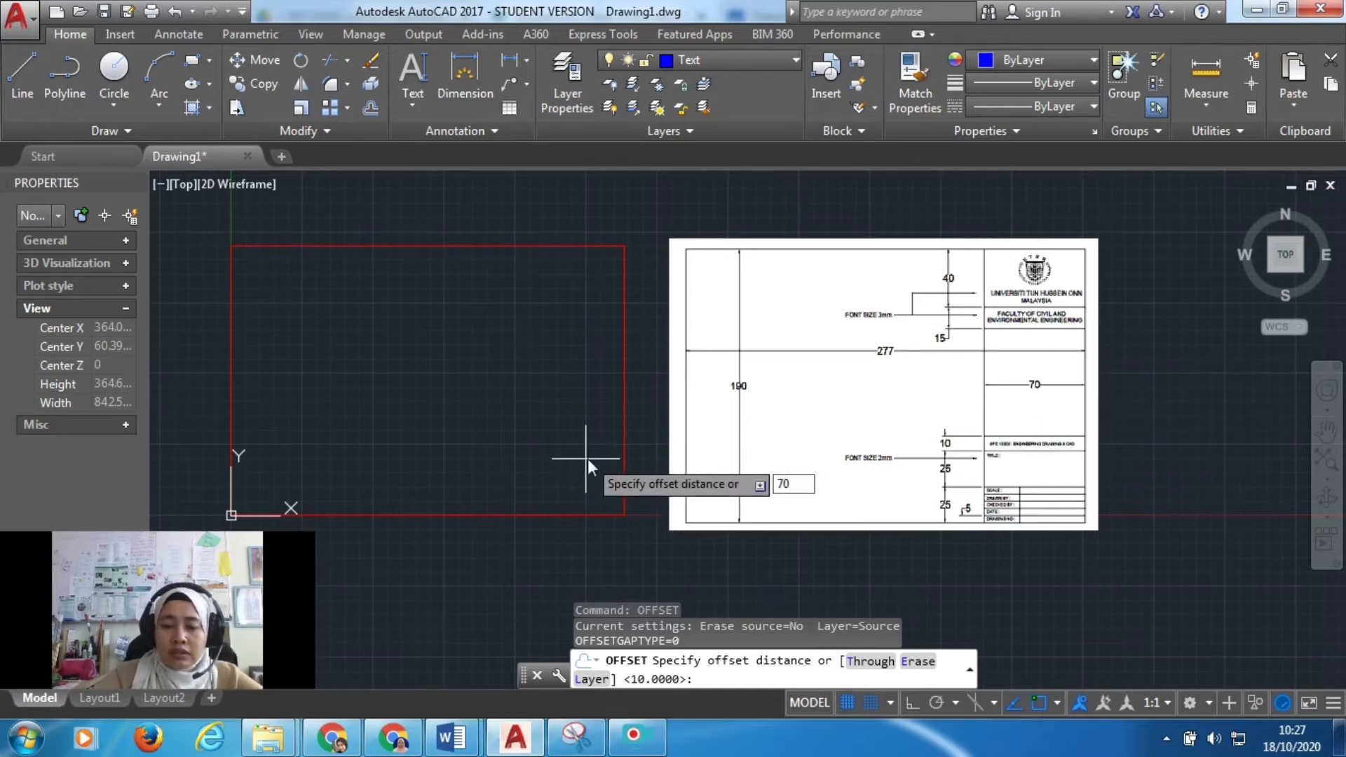
pyautogui.press('Return')
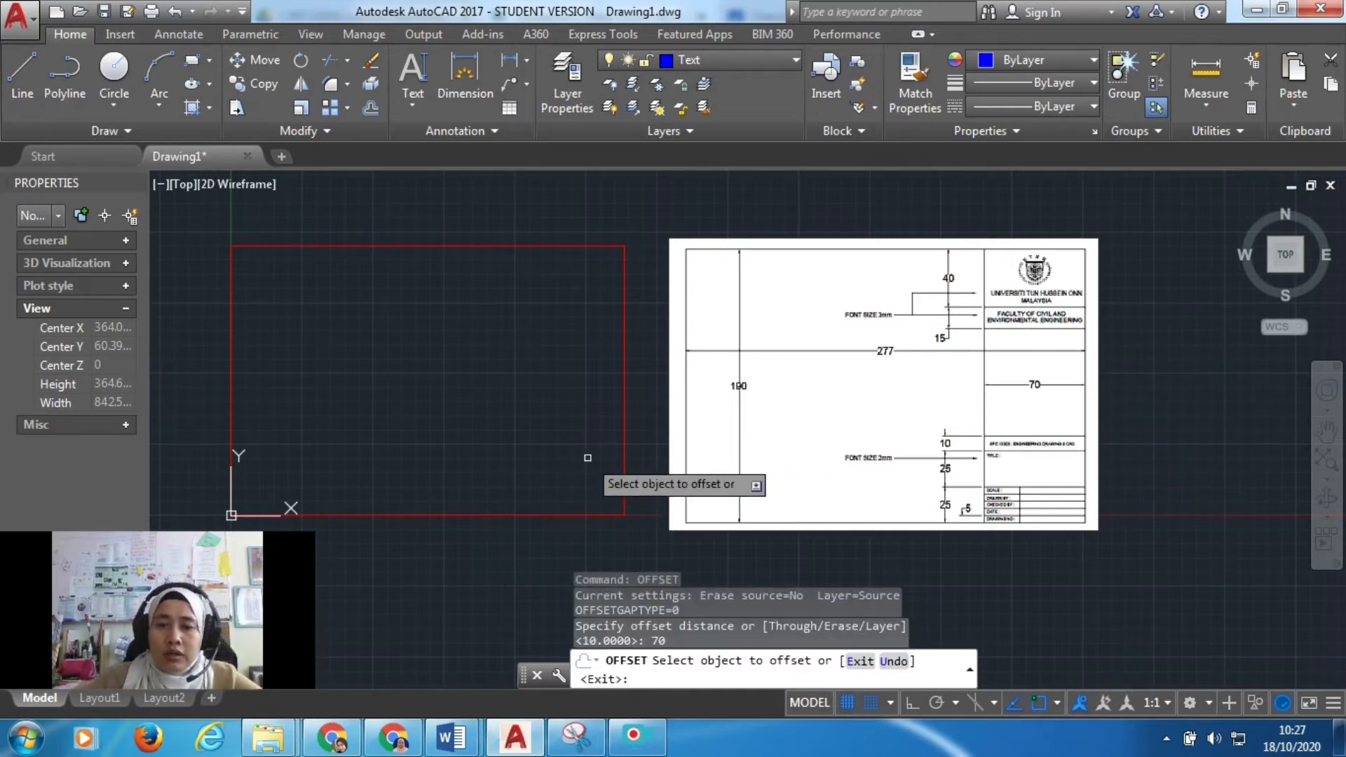
pyautogui.click(624, 388)
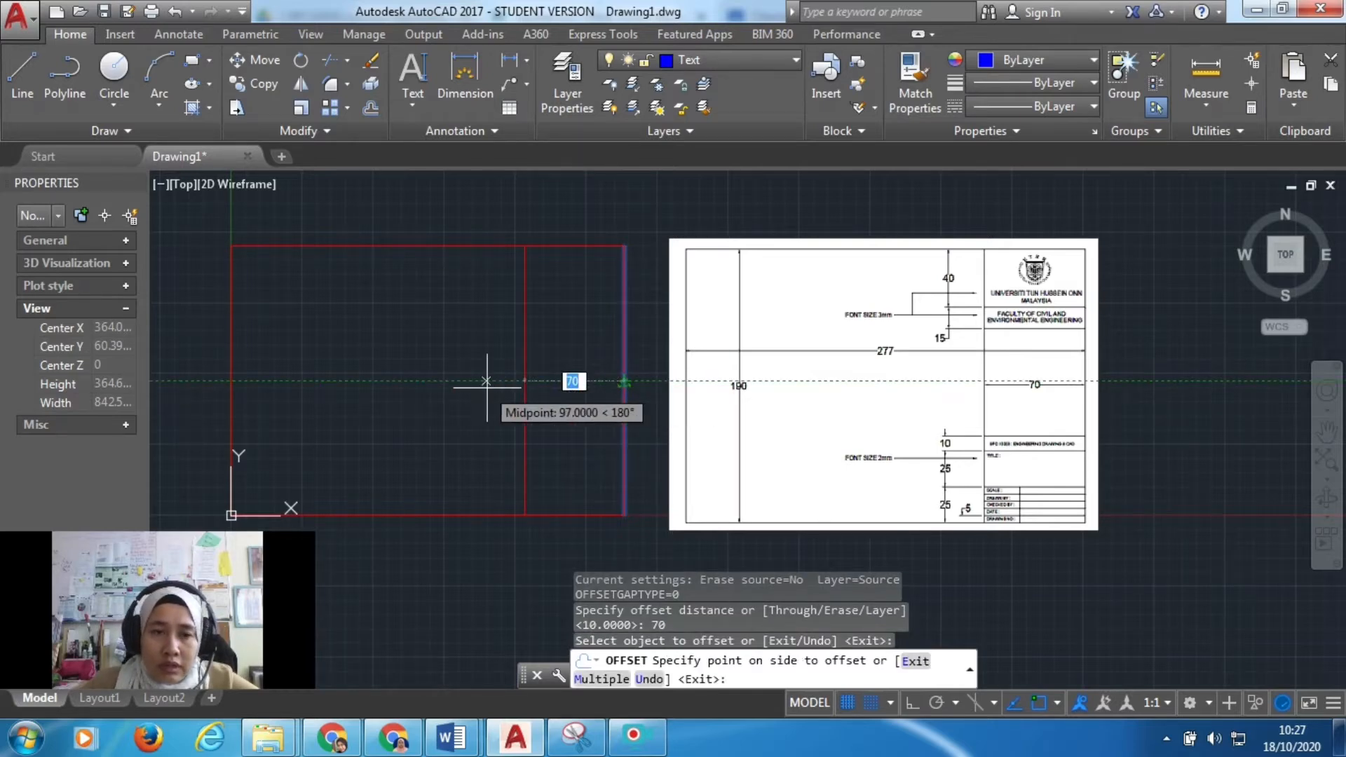
pyautogui.click(448, 383)
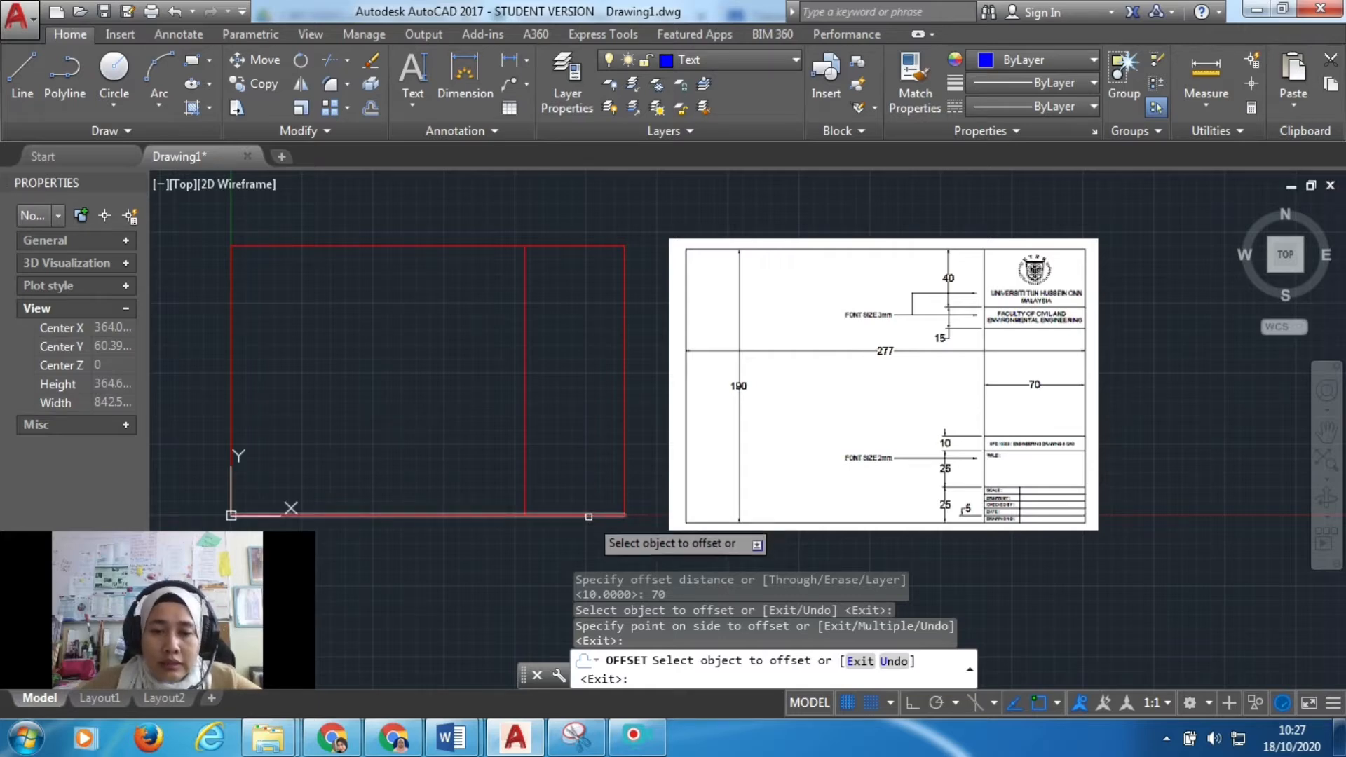
# Step: Offset the frame's bottom border line upward five times in succession, spacing the lines 5 mm apart
pyautogui.click(588, 516)
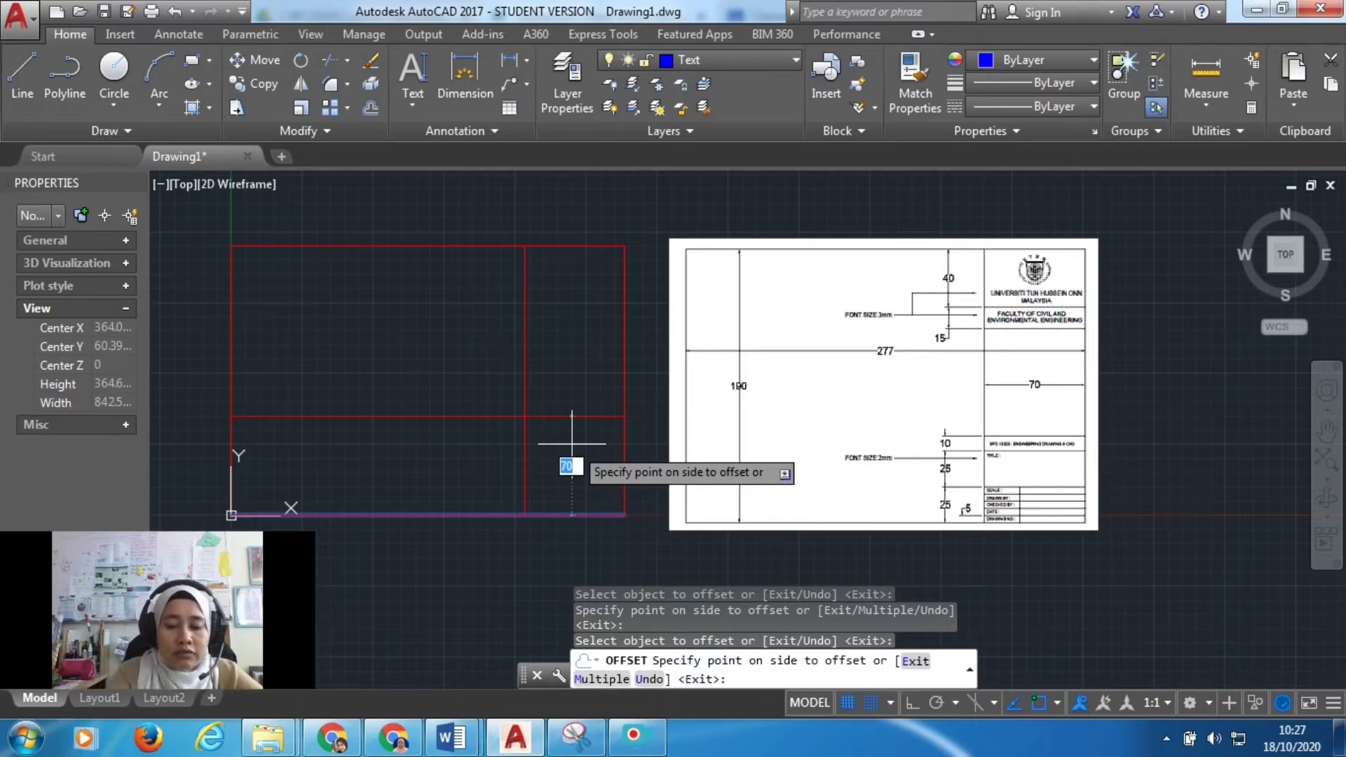
pyautogui.write('5')
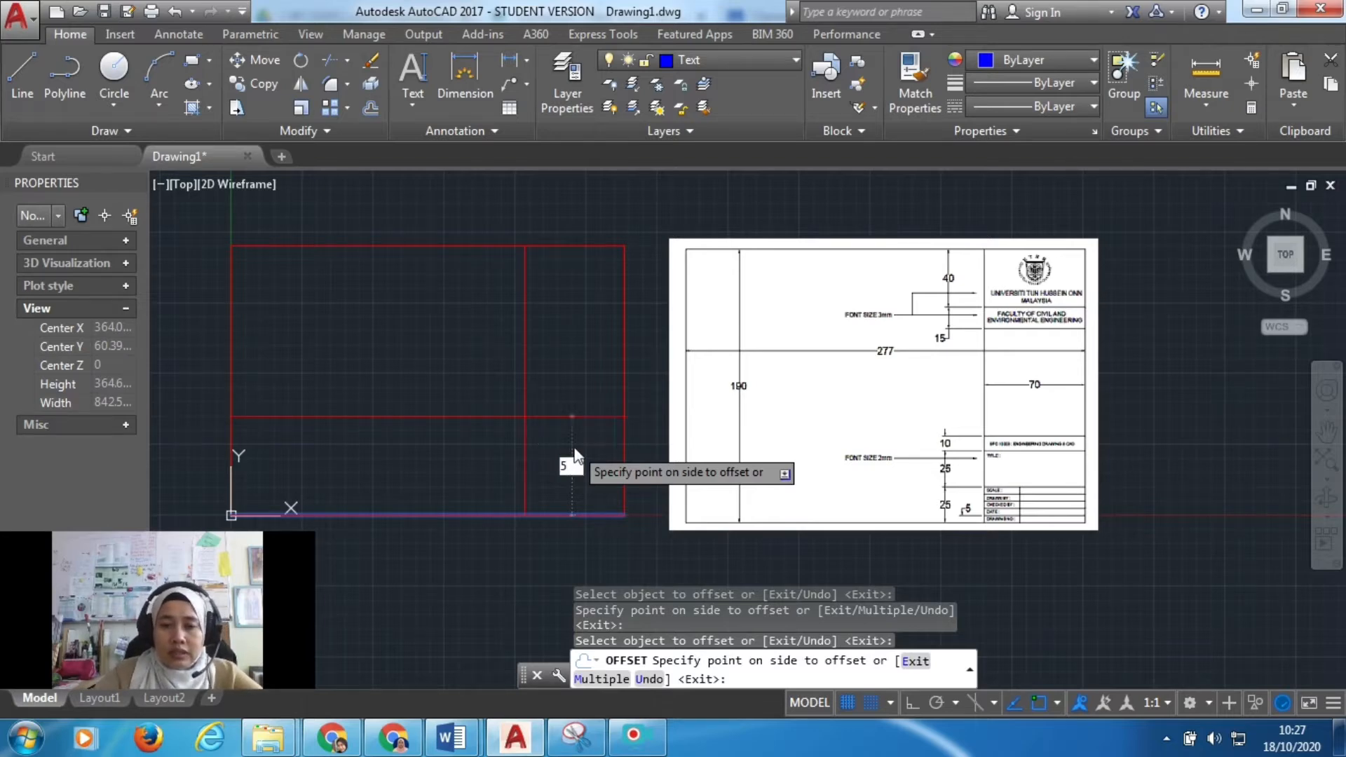
pyautogui.press('Return')
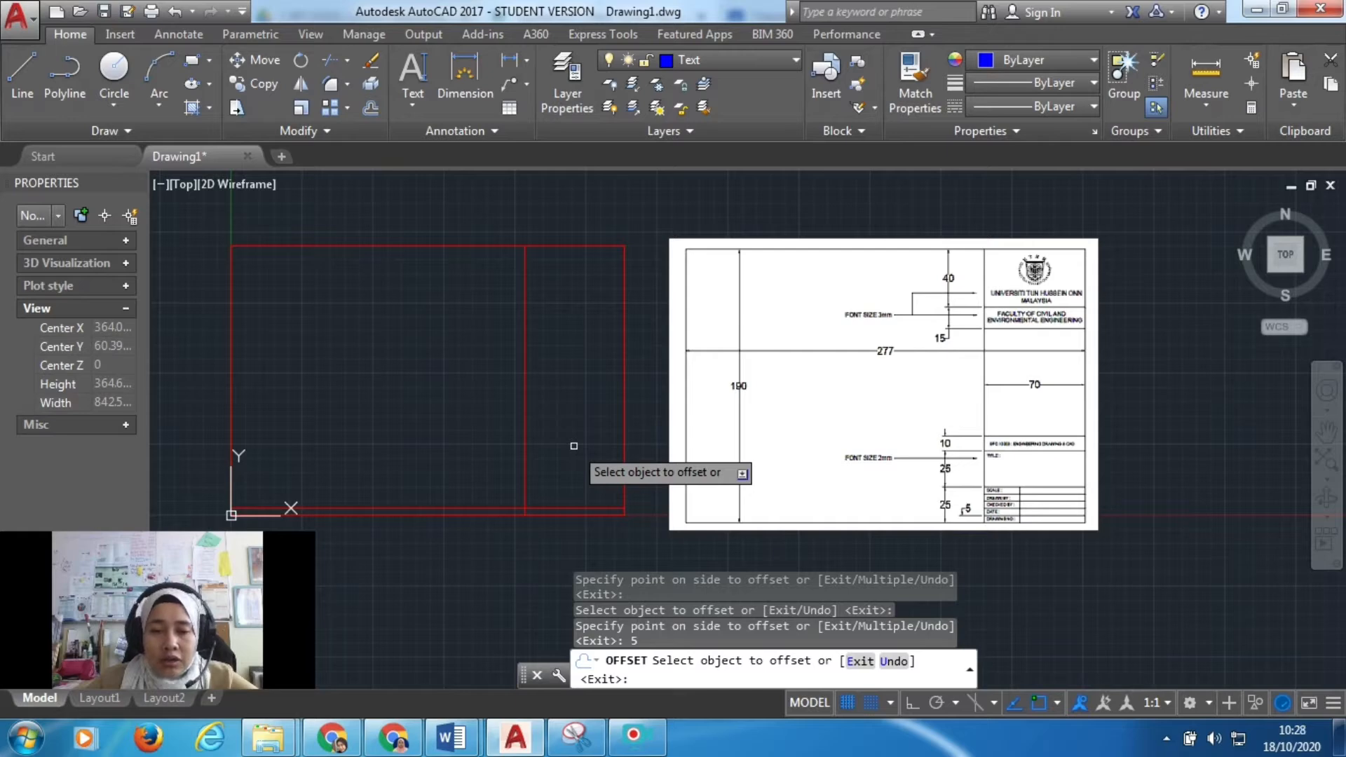
pyautogui.click(590, 508)
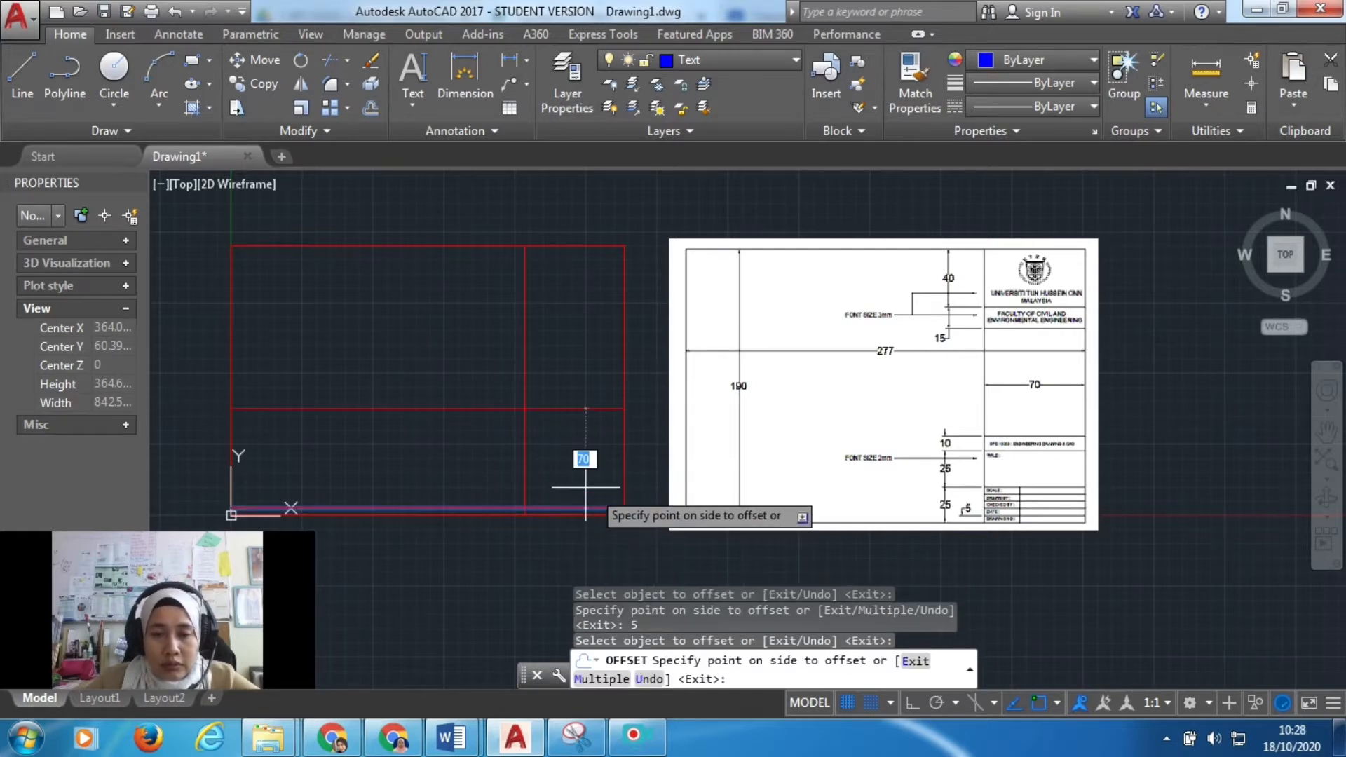
pyautogui.click(586, 487)
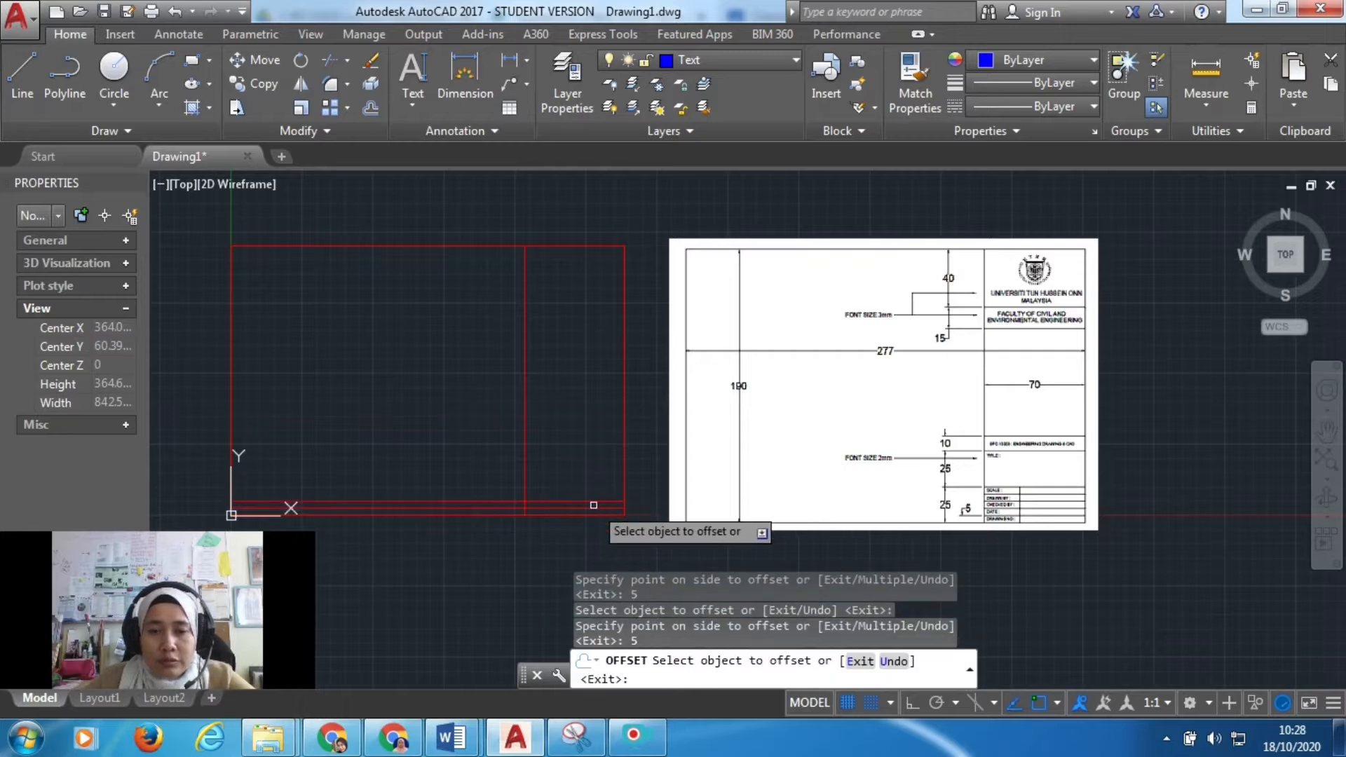
pyautogui.click(586, 500)
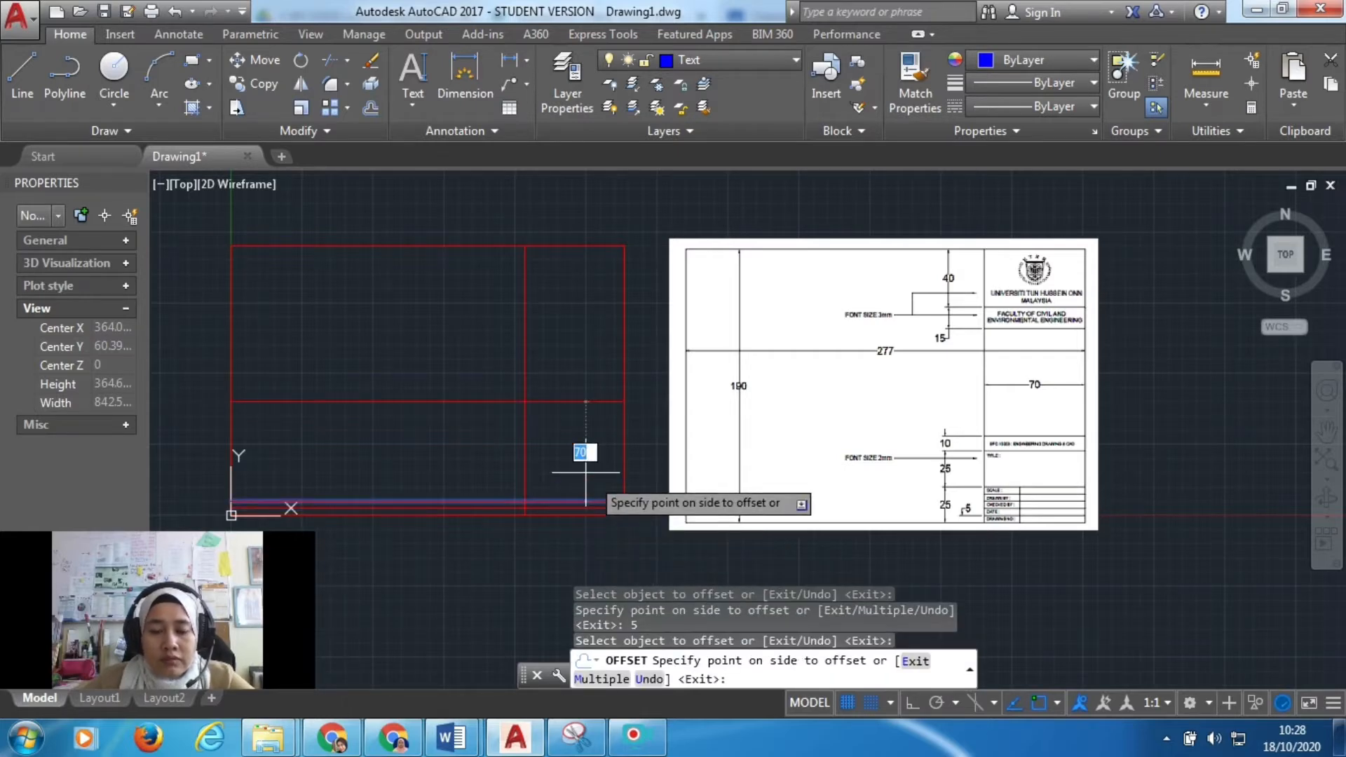
pyautogui.press('Return')
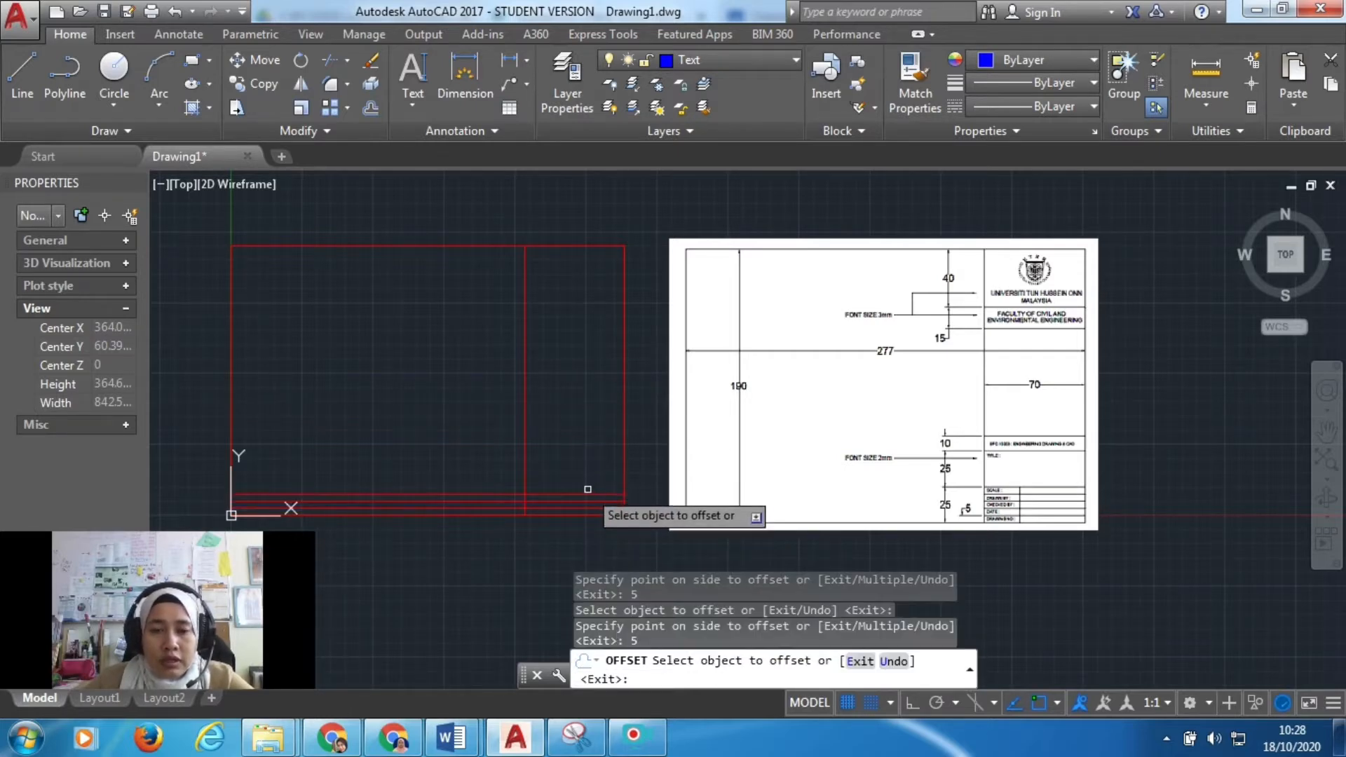
pyautogui.click(586, 494)
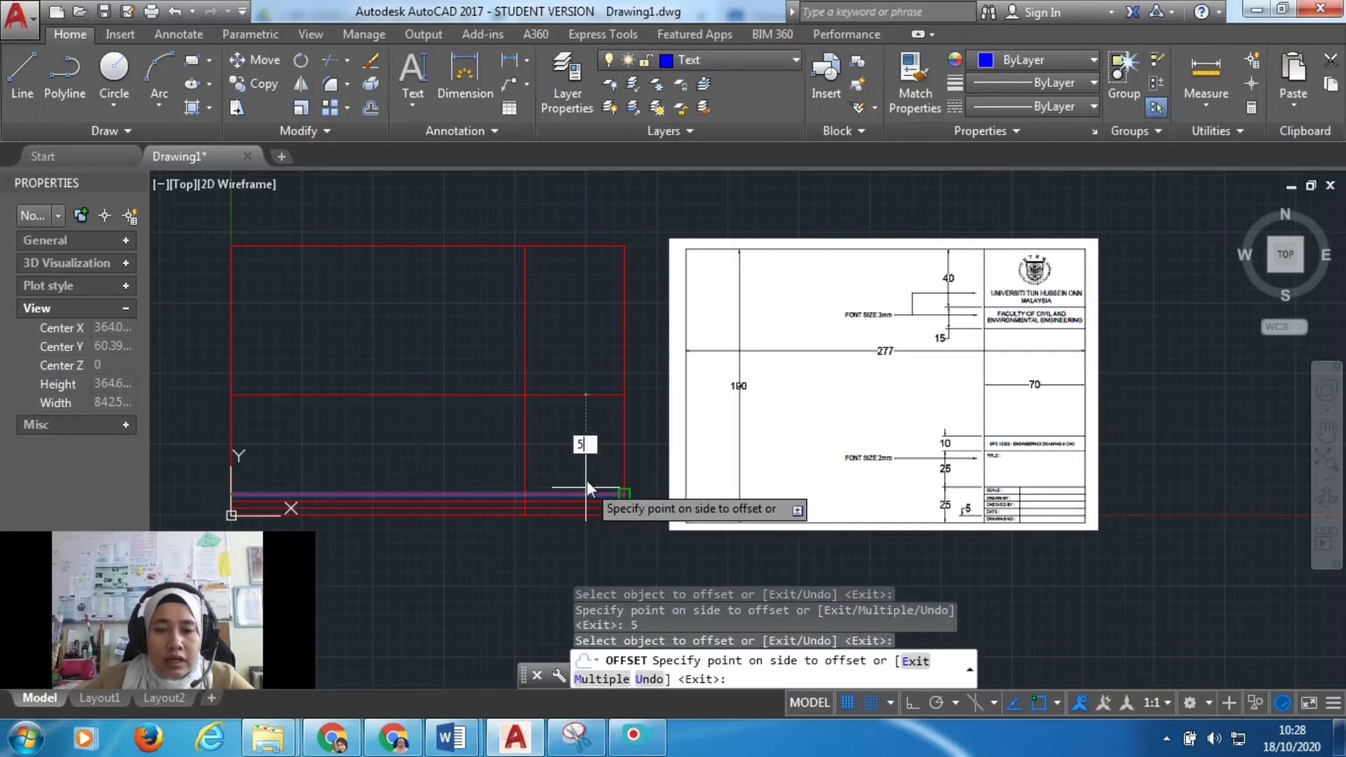
pyautogui.press('Return')
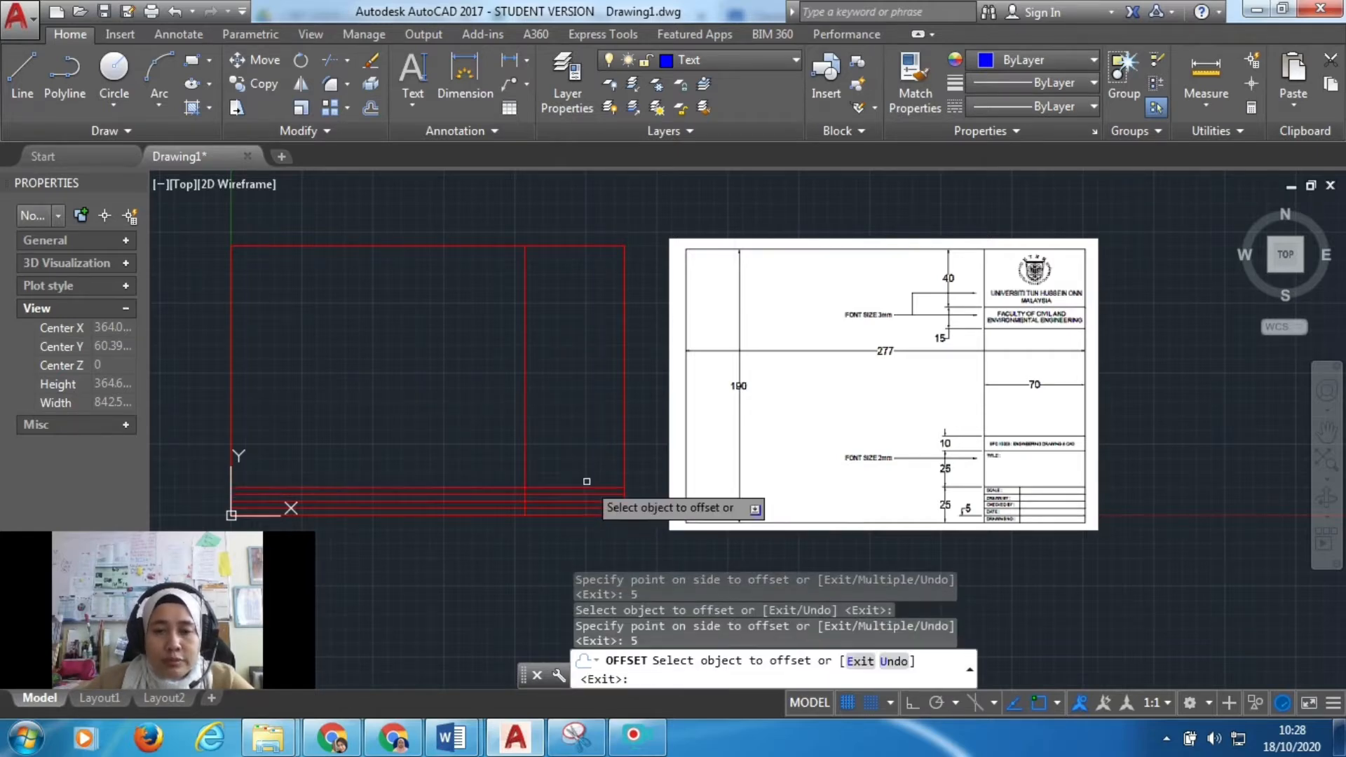
pyautogui.click(587, 486)
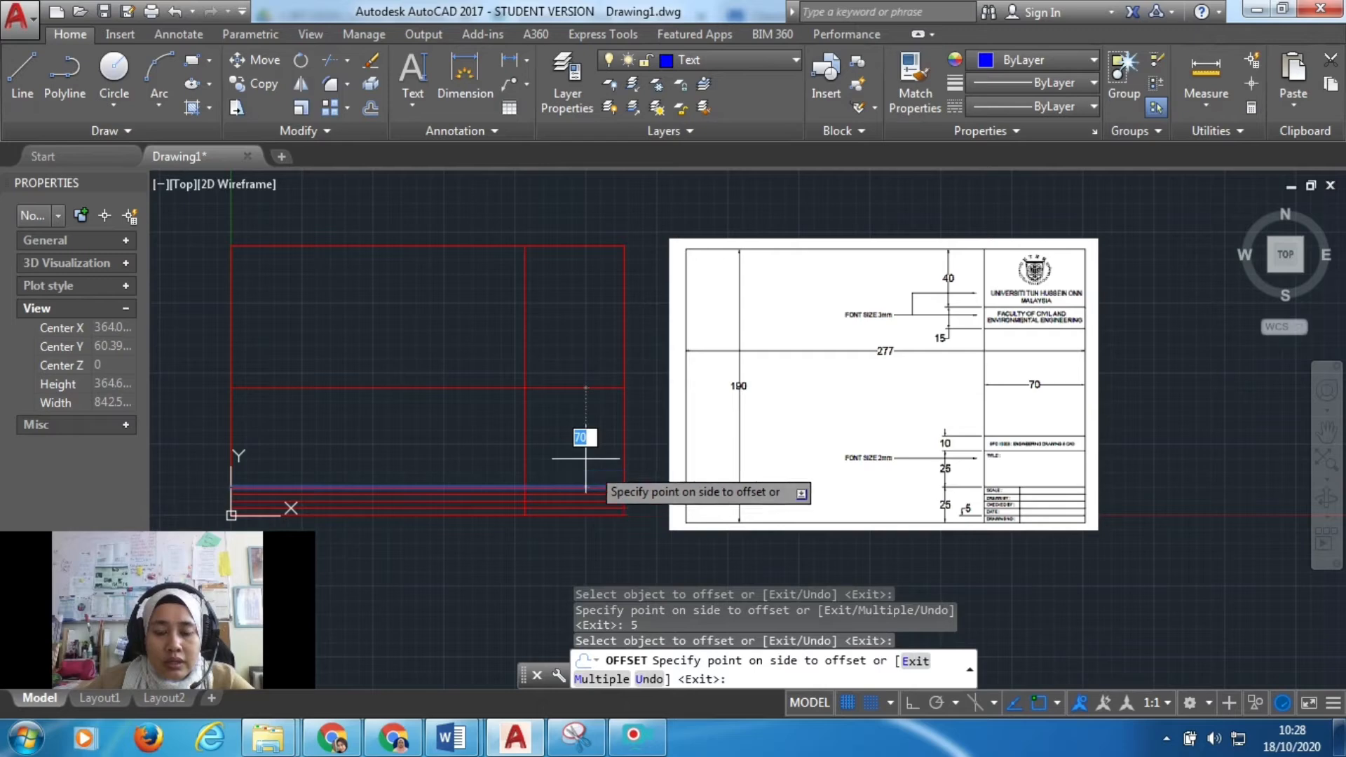
pyautogui.press('BackSpace')
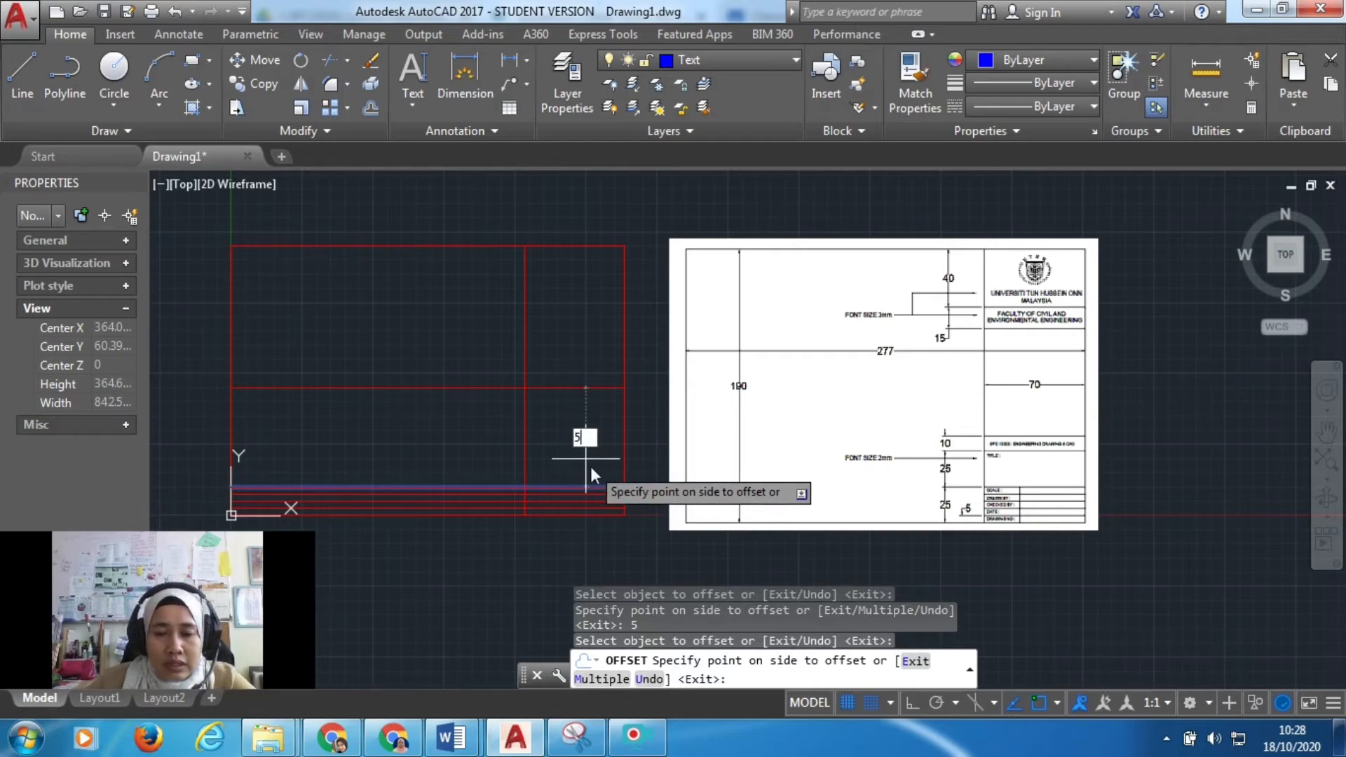
pyautogui.press('Return')
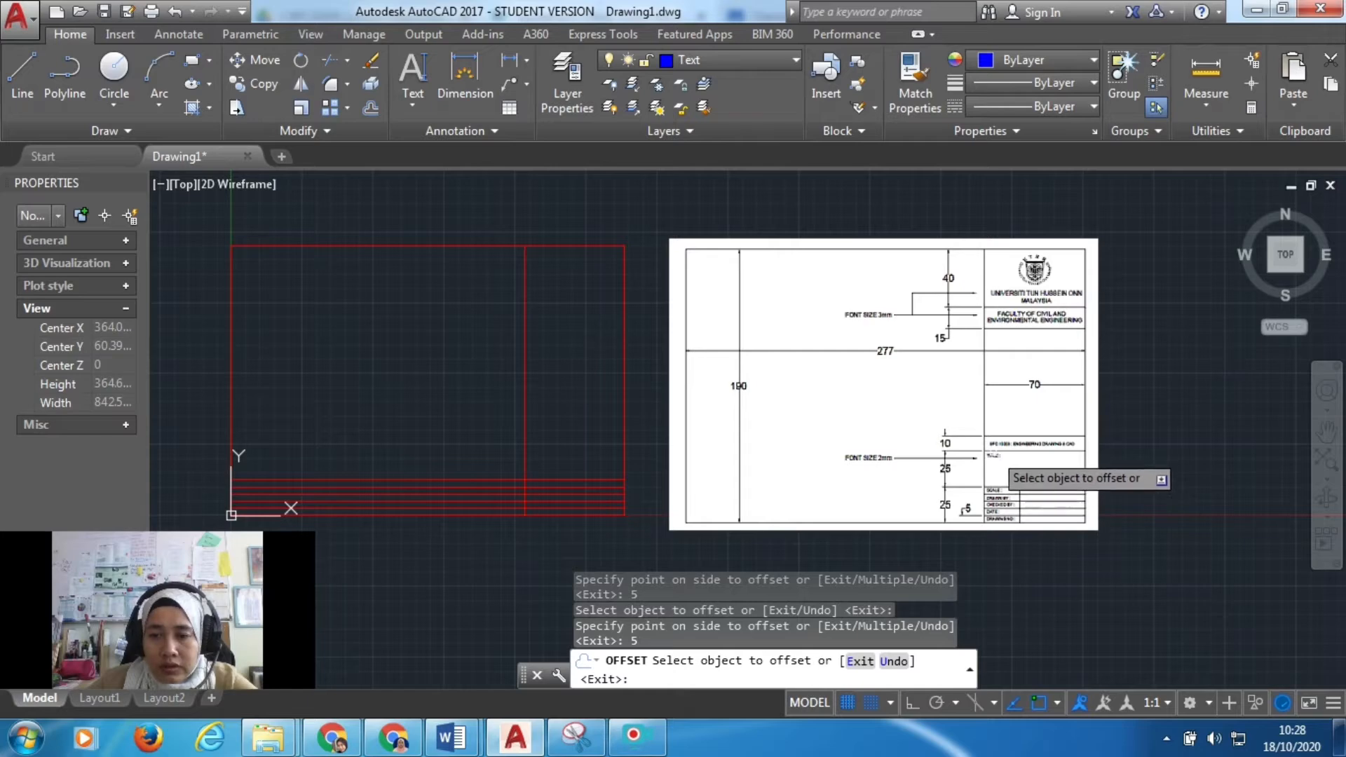
# Step: Offset the uppermost of the 5 mm-spaced lines upward by 25 mm, and offset the resulting line a further 10 mm upward
pyautogui.click(587, 482)
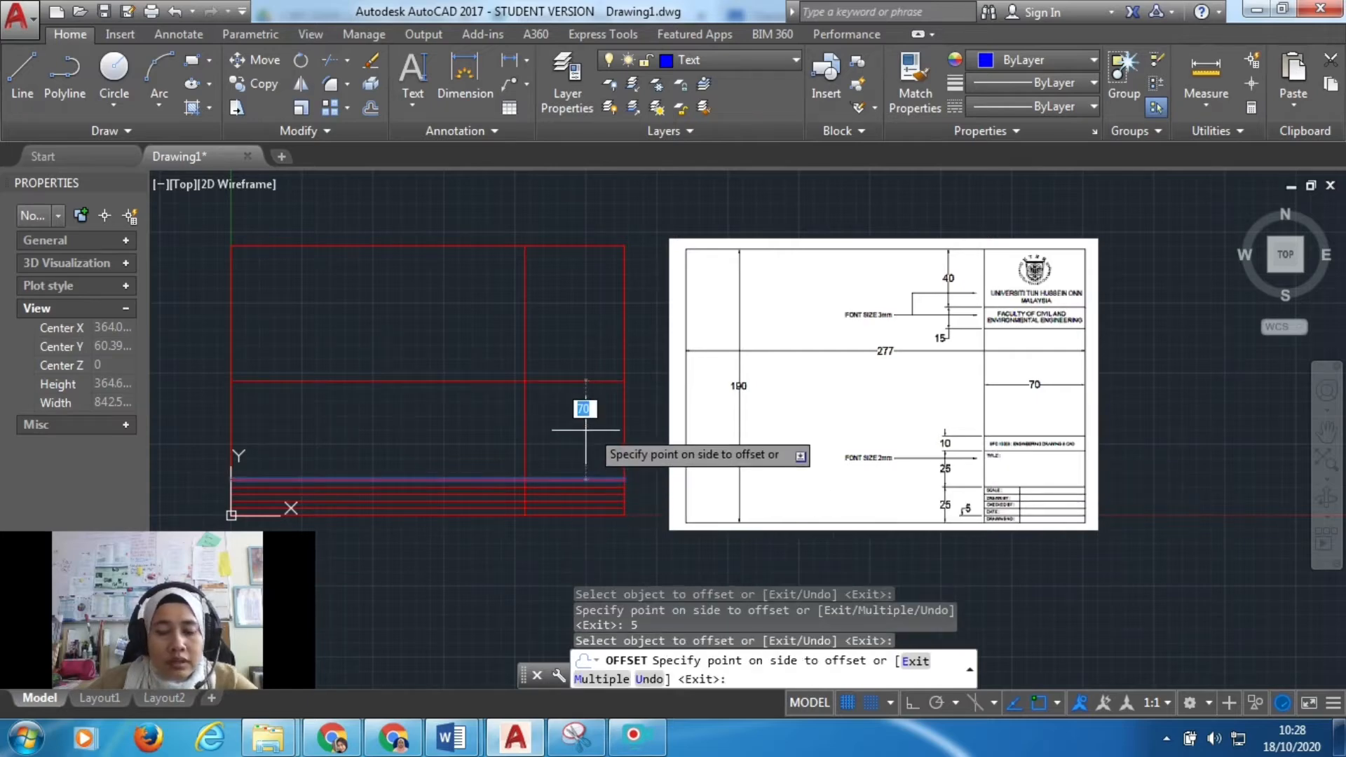
pyautogui.press('Return')
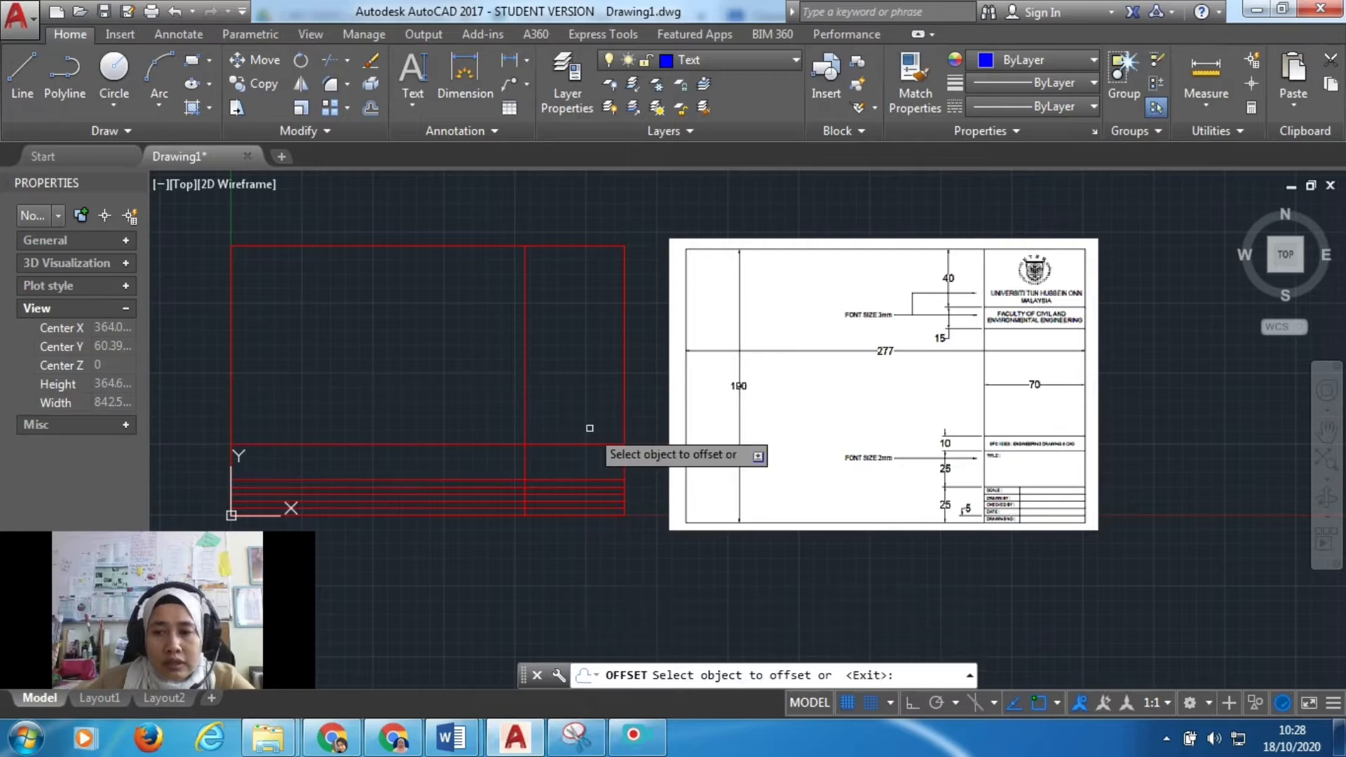
pyautogui.click(588, 443)
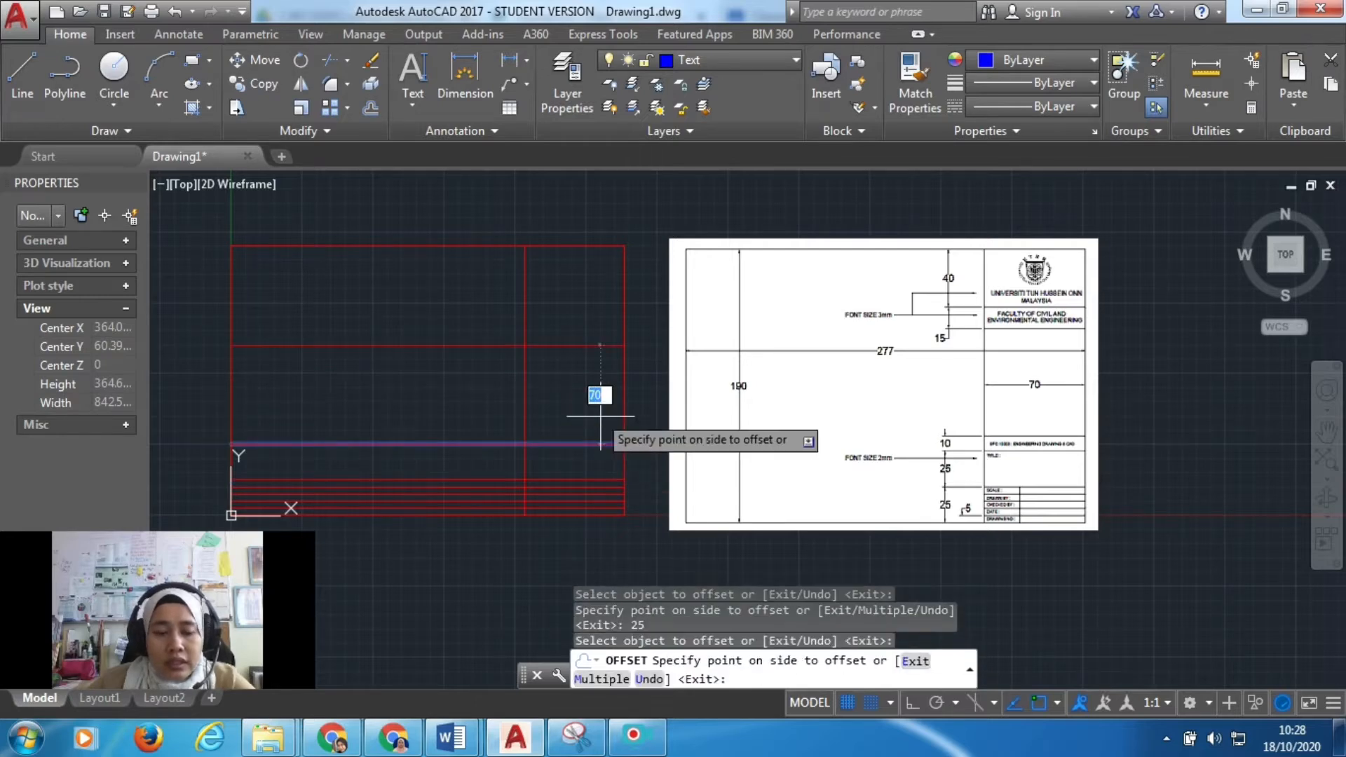
pyautogui.write('10')
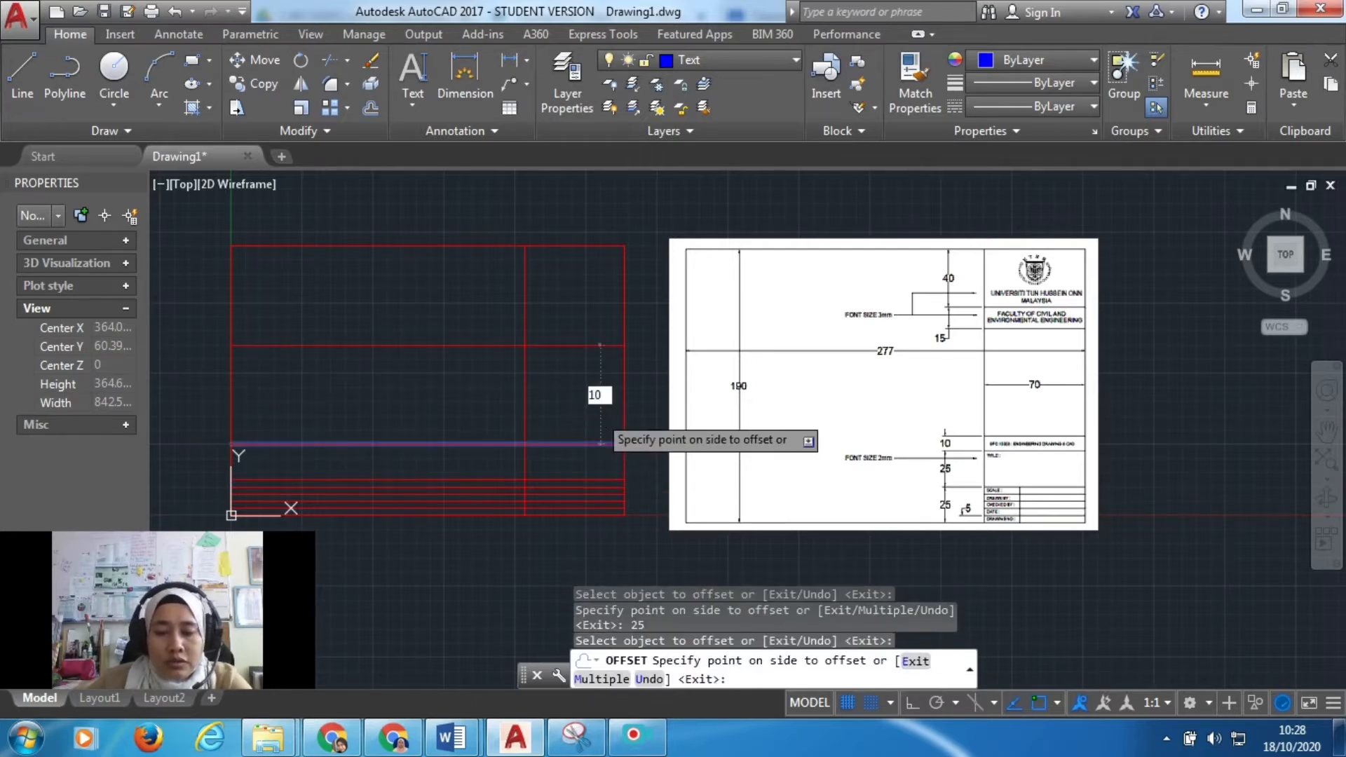
pyautogui.press('Return')
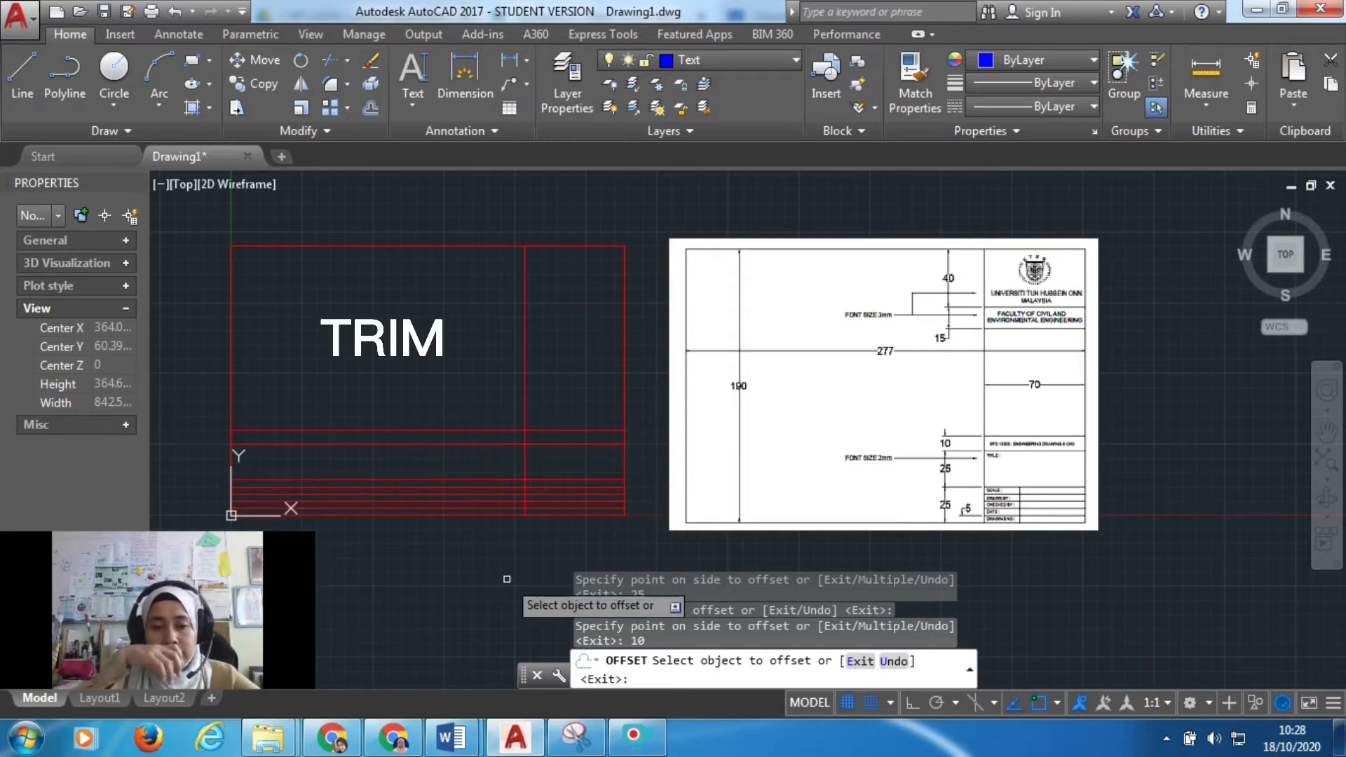
pyautogui.press('Escape')
pyautogui.press('Escape')
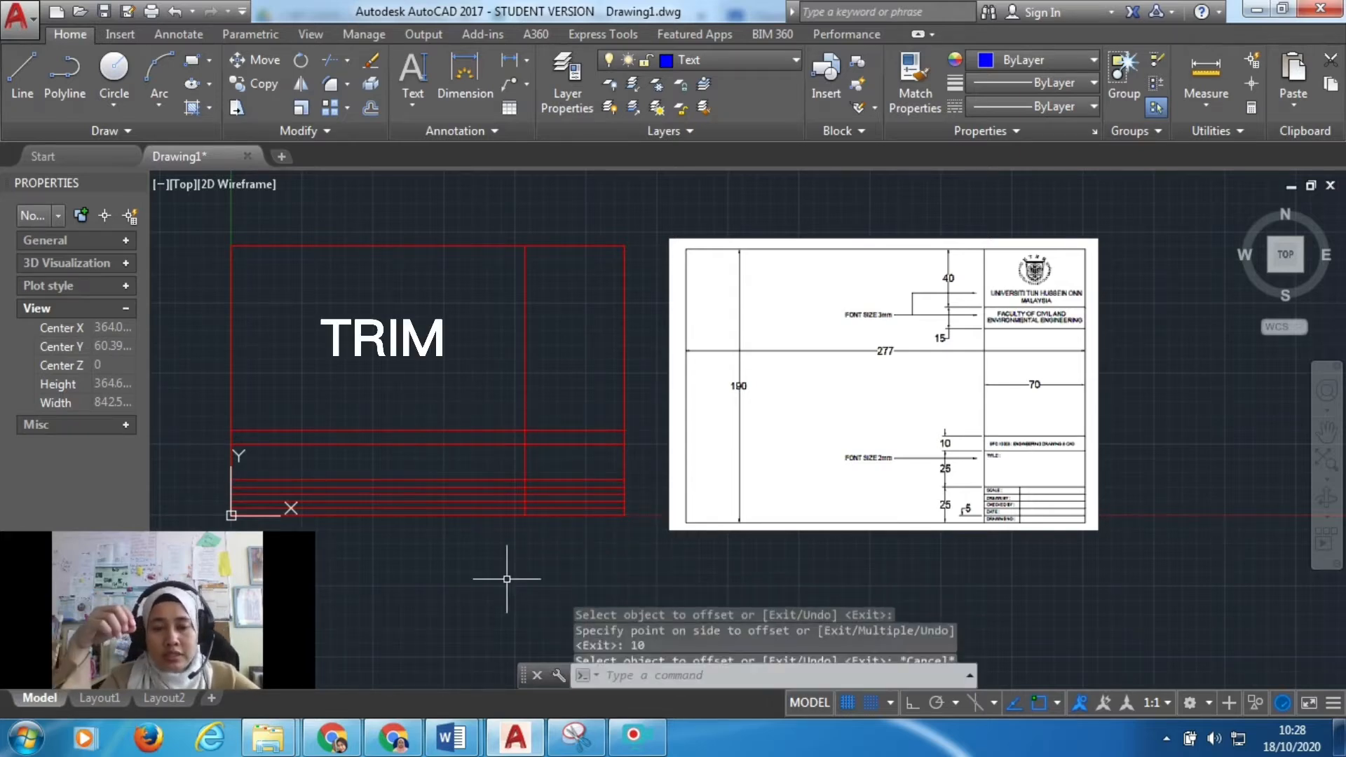
# Step: Trim the inner horizontal lines between the frame's left border and the vertical divider, using those two lines as cutting edges
pyautogui.write('TRIM')
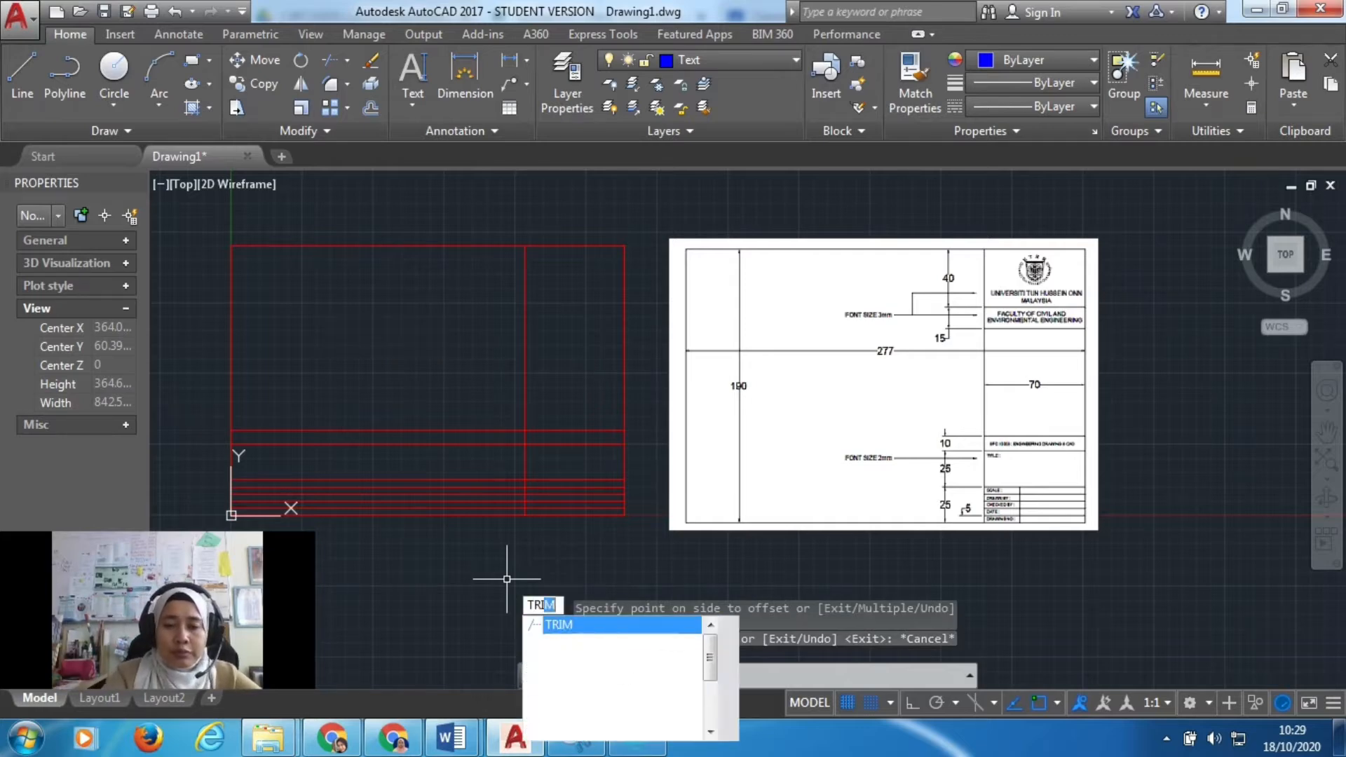
pyautogui.press('Return')
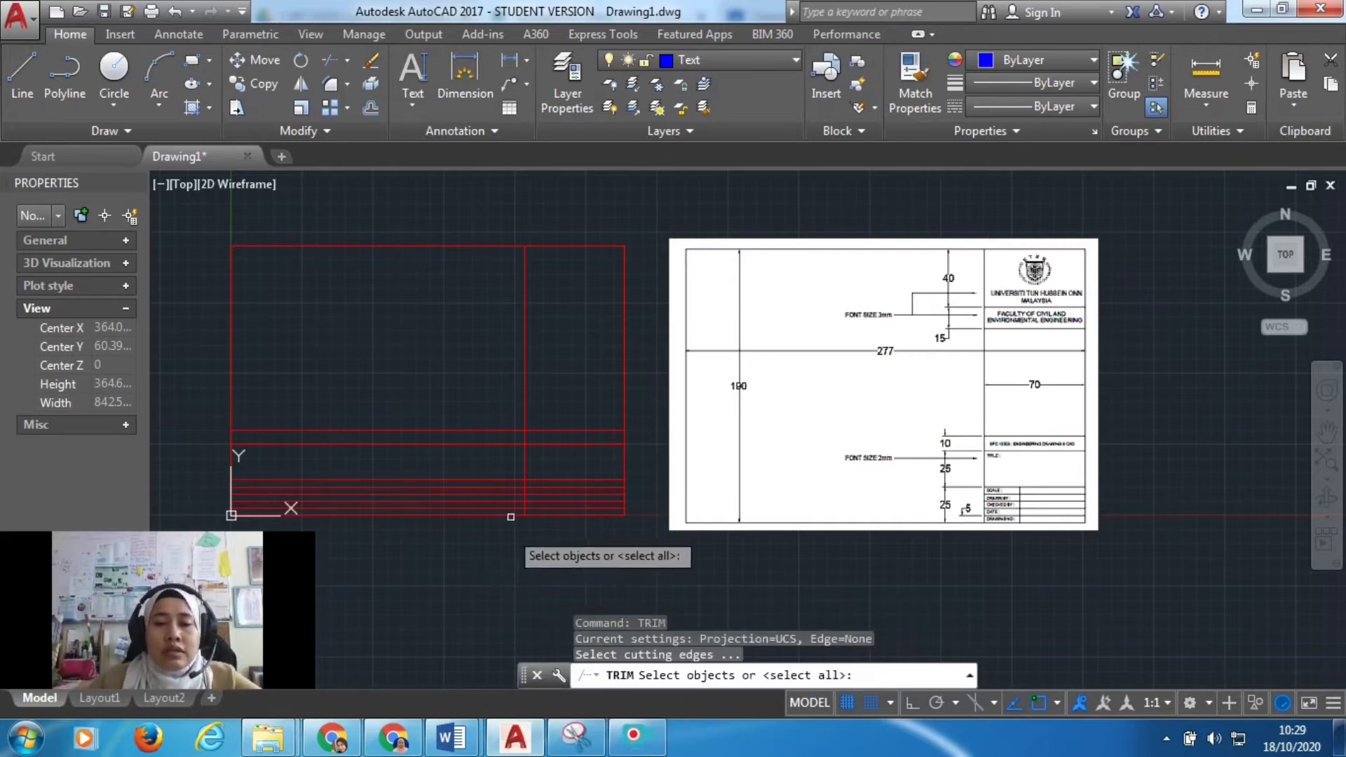
pyautogui.click(524, 365)
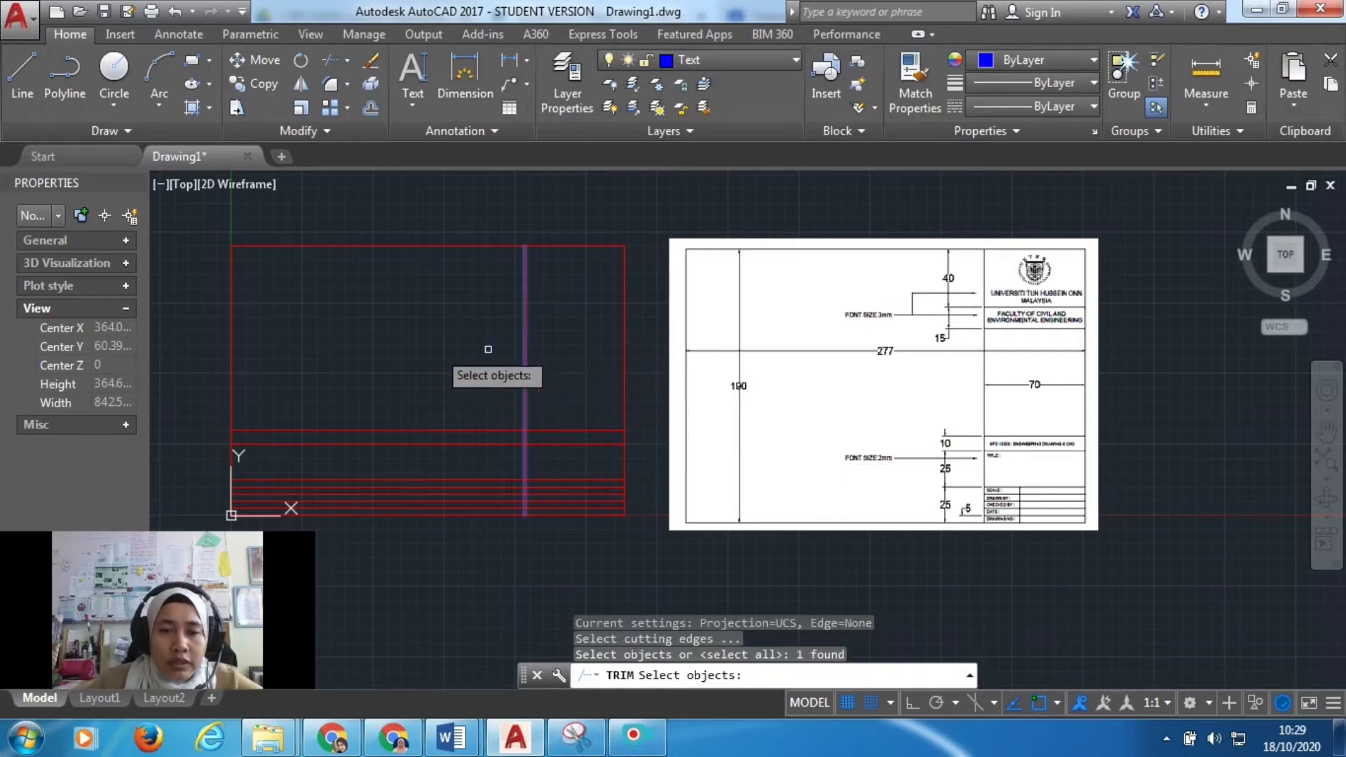
pyautogui.click(232, 342)
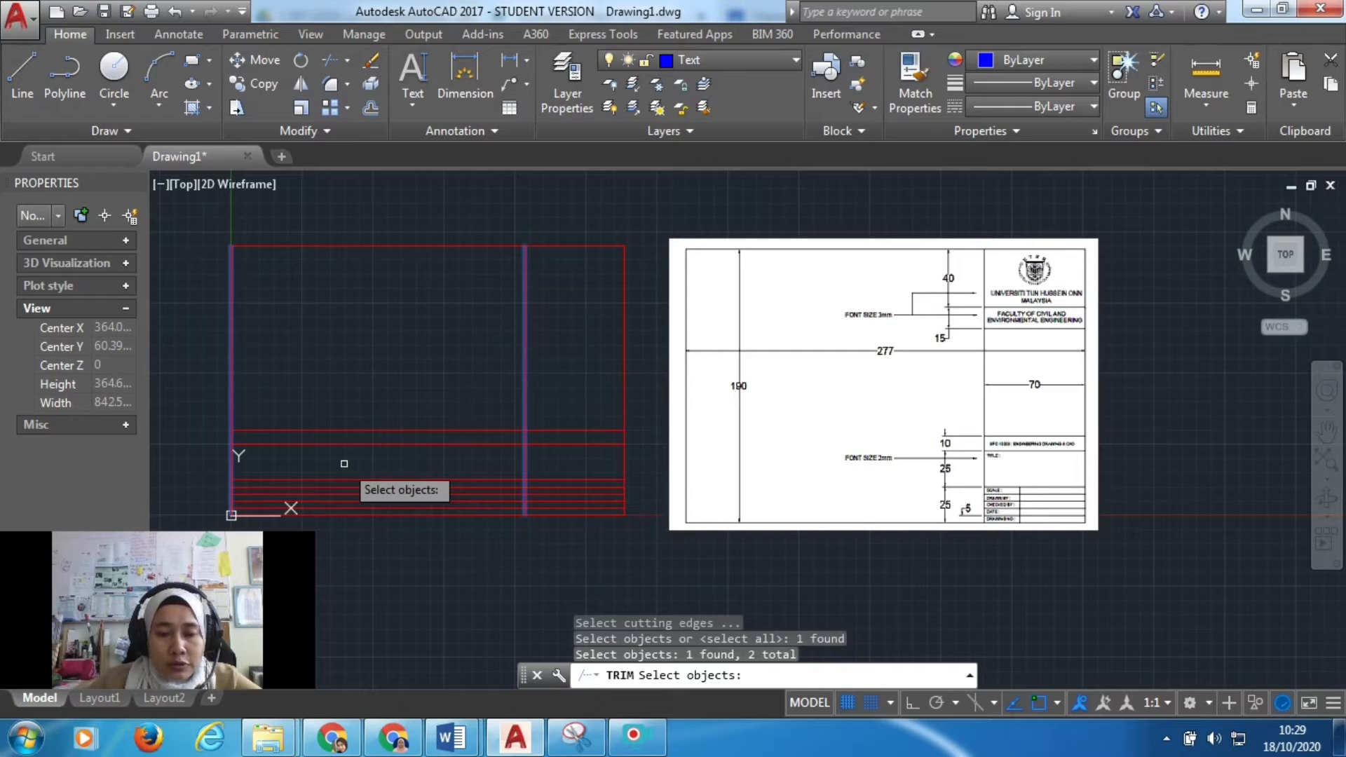
pyautogui.press('Return')
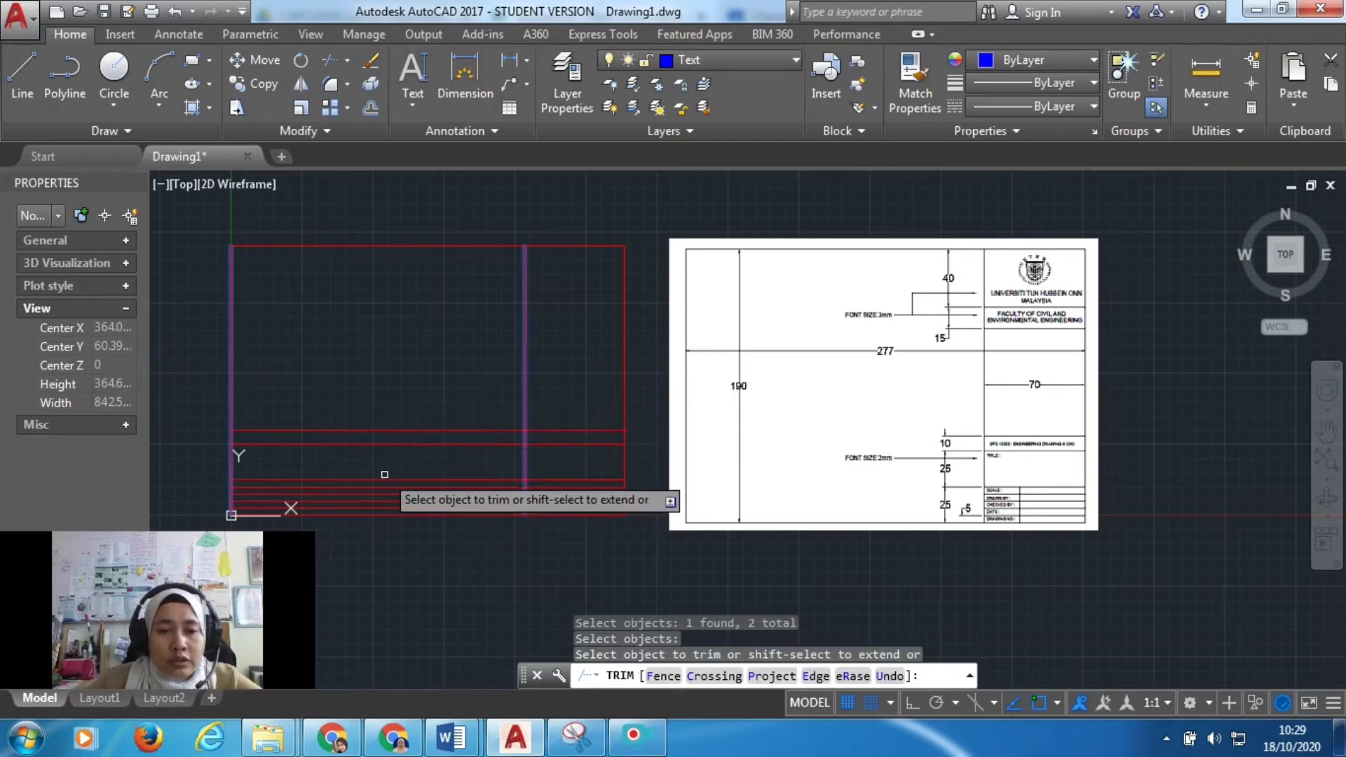
pyautogui.click(395, 429)
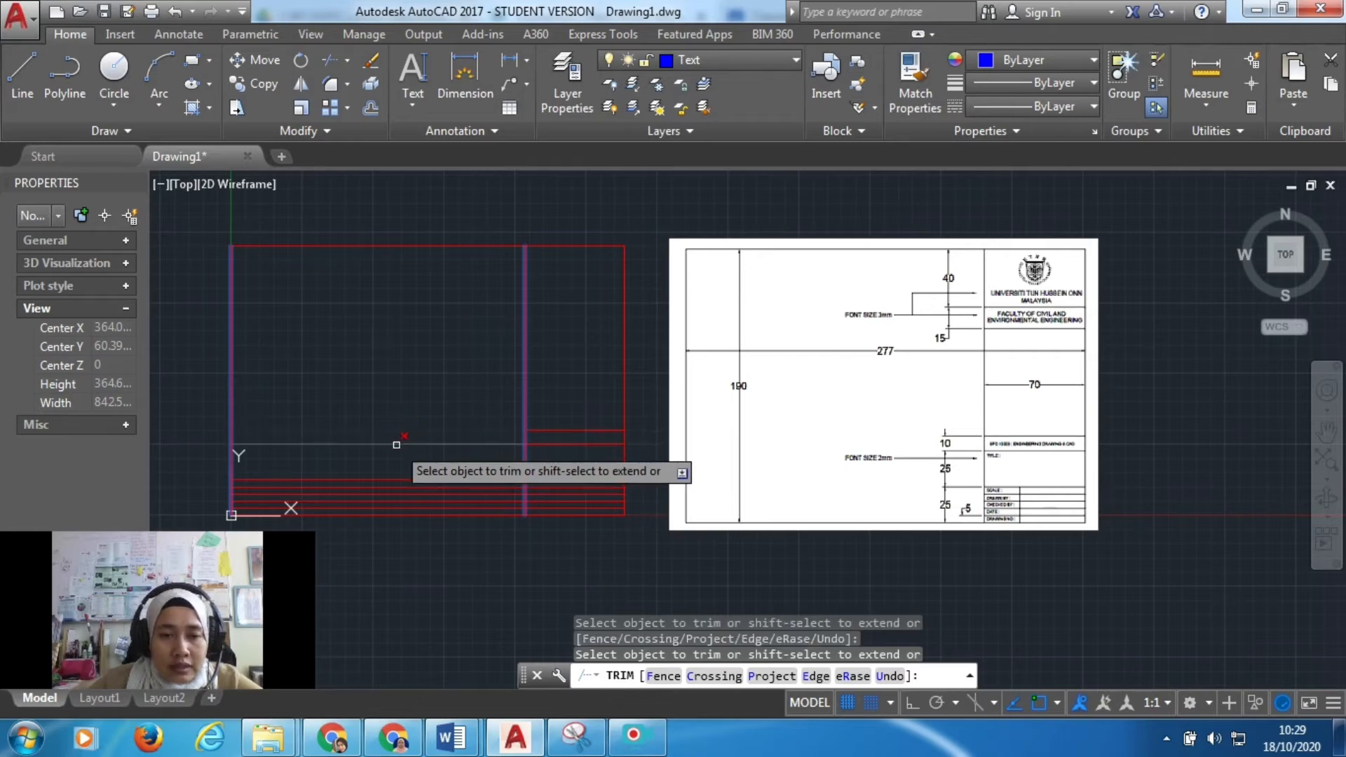
pyautogui.click(395, 444)
pyautogui.click(395, 480)
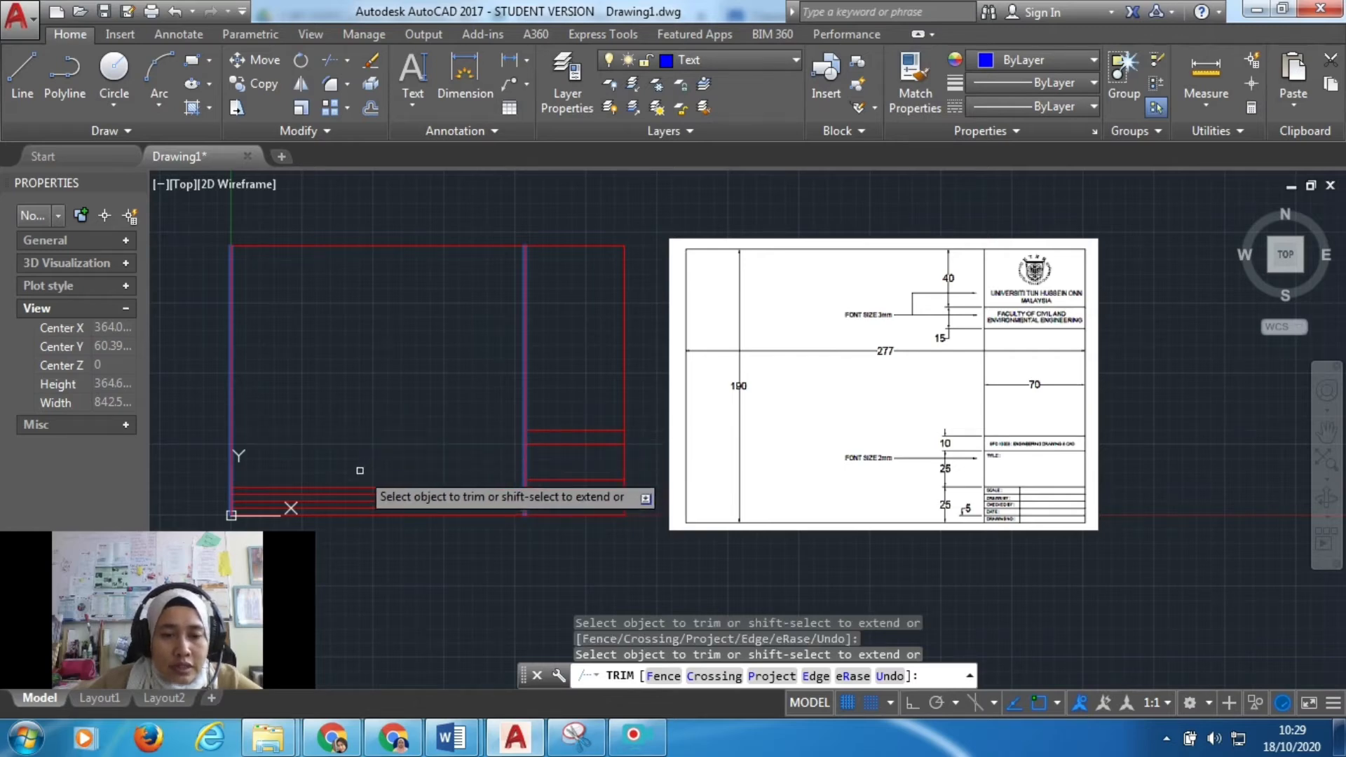
pyautogui.click(360, 470)
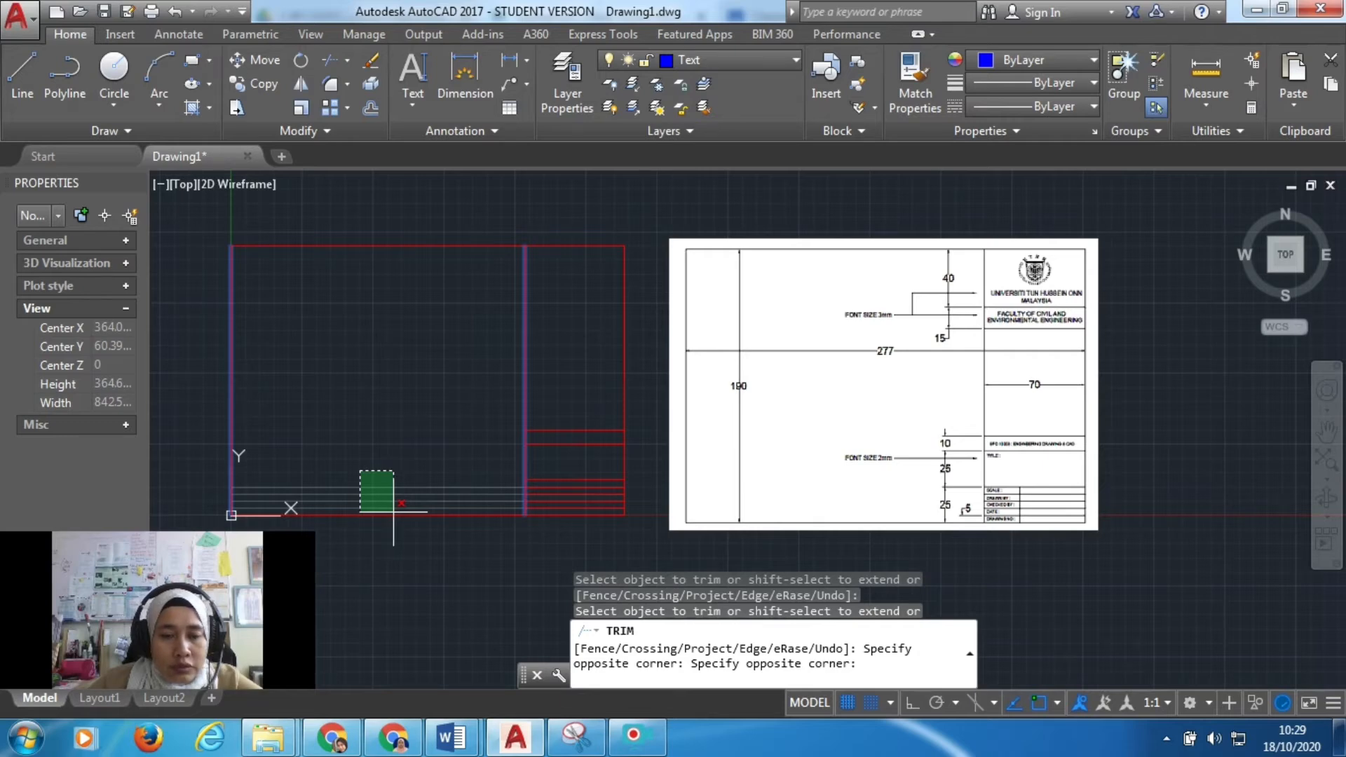
pyautogui.click(394, 511)
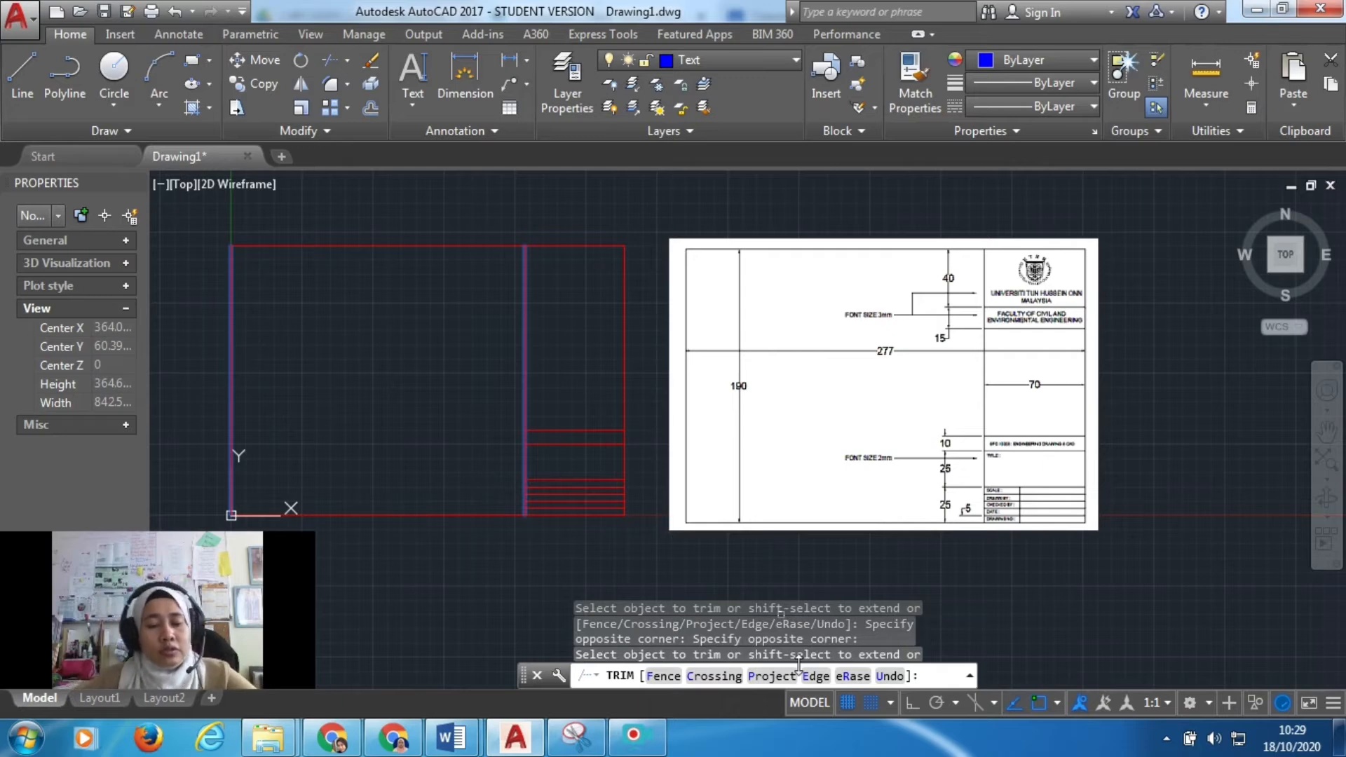
pyautogui.press('Escape')
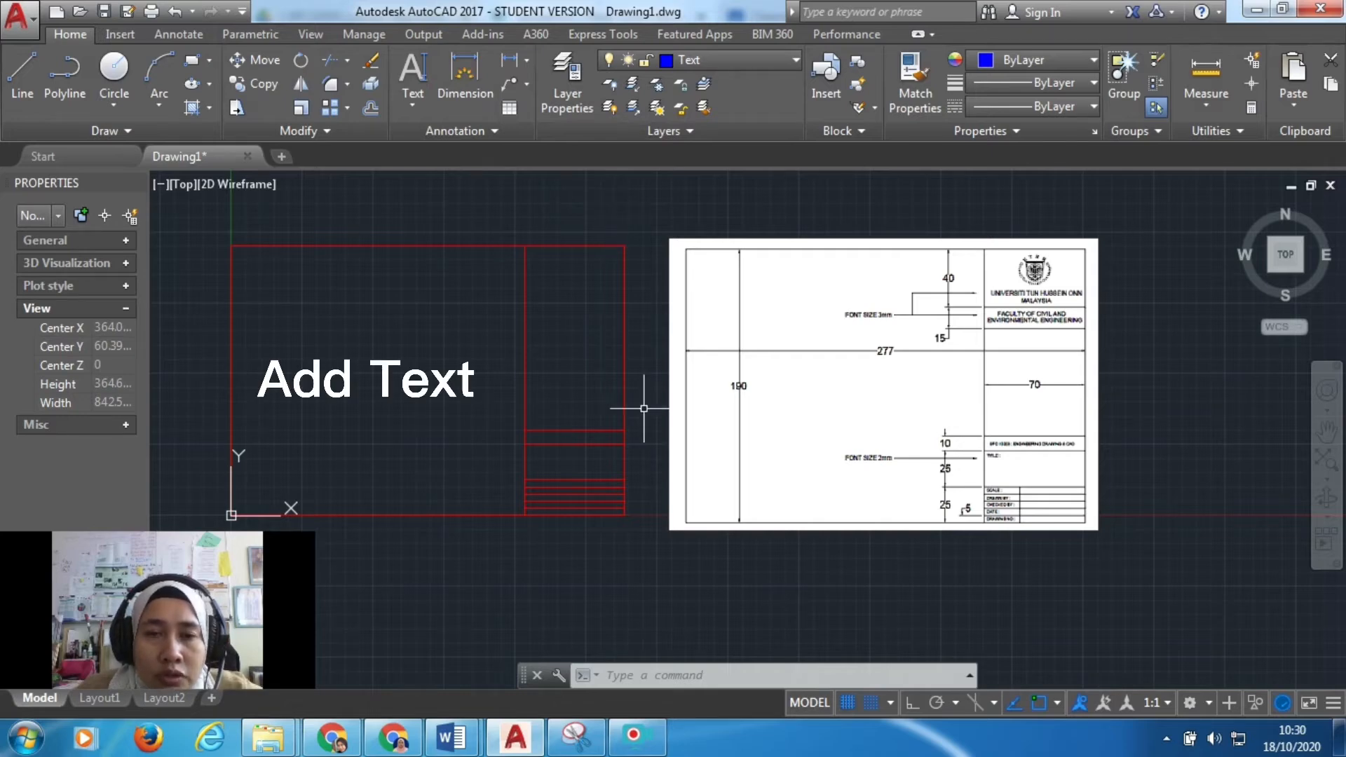
# Step: On the Text layer, start single-line text inside the title block's 25 mm high title row, with height 2.5 and rotation 0
pyautogui.click(724, 61)
pyautogui.click(705, 131)
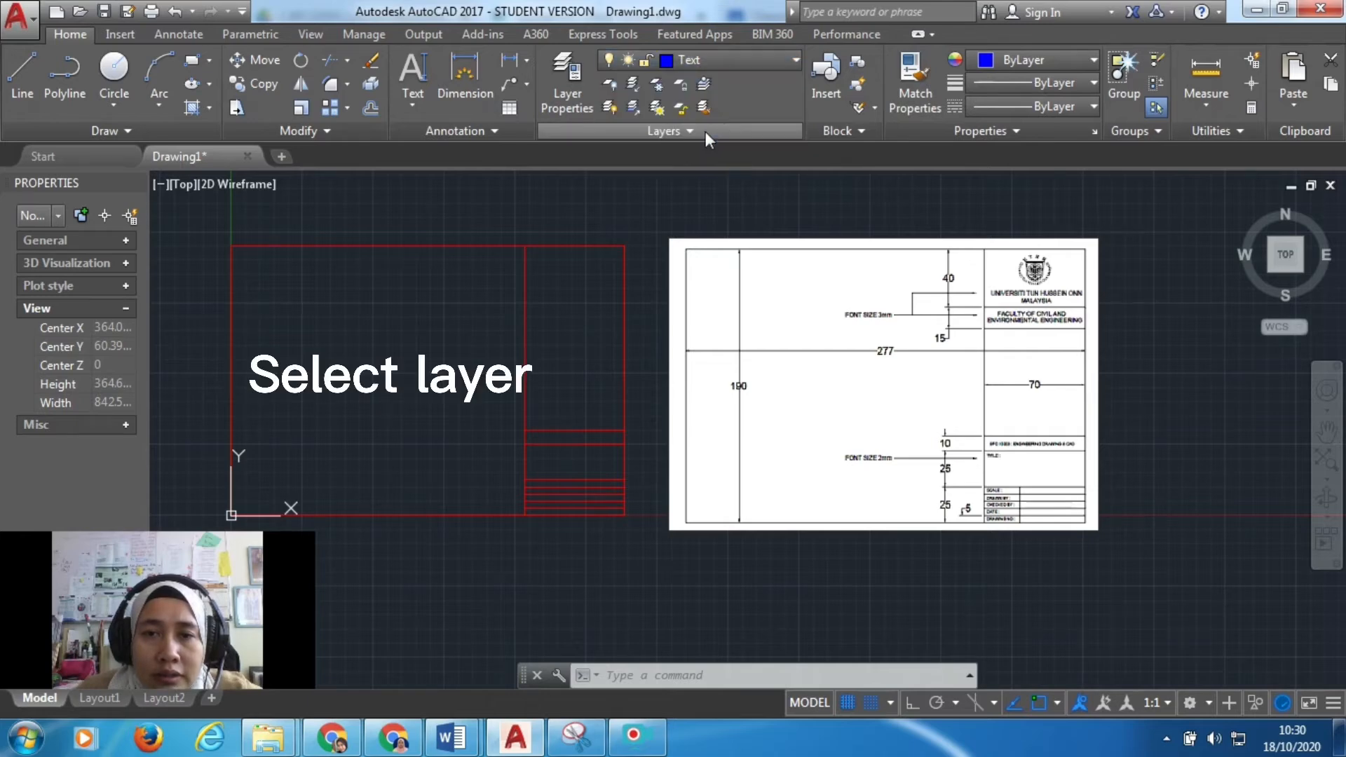
pyautogui.click(412, 101)
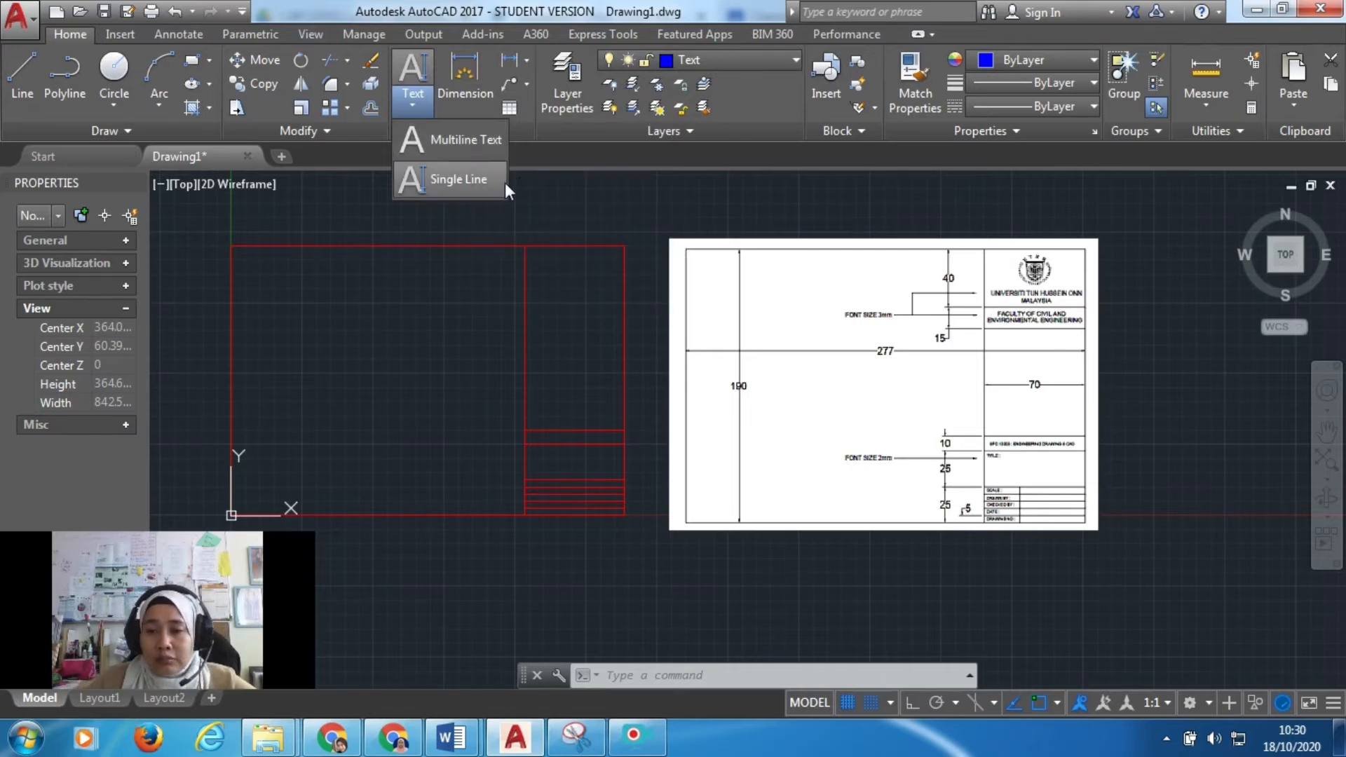
pyautogui.click(430, 177)
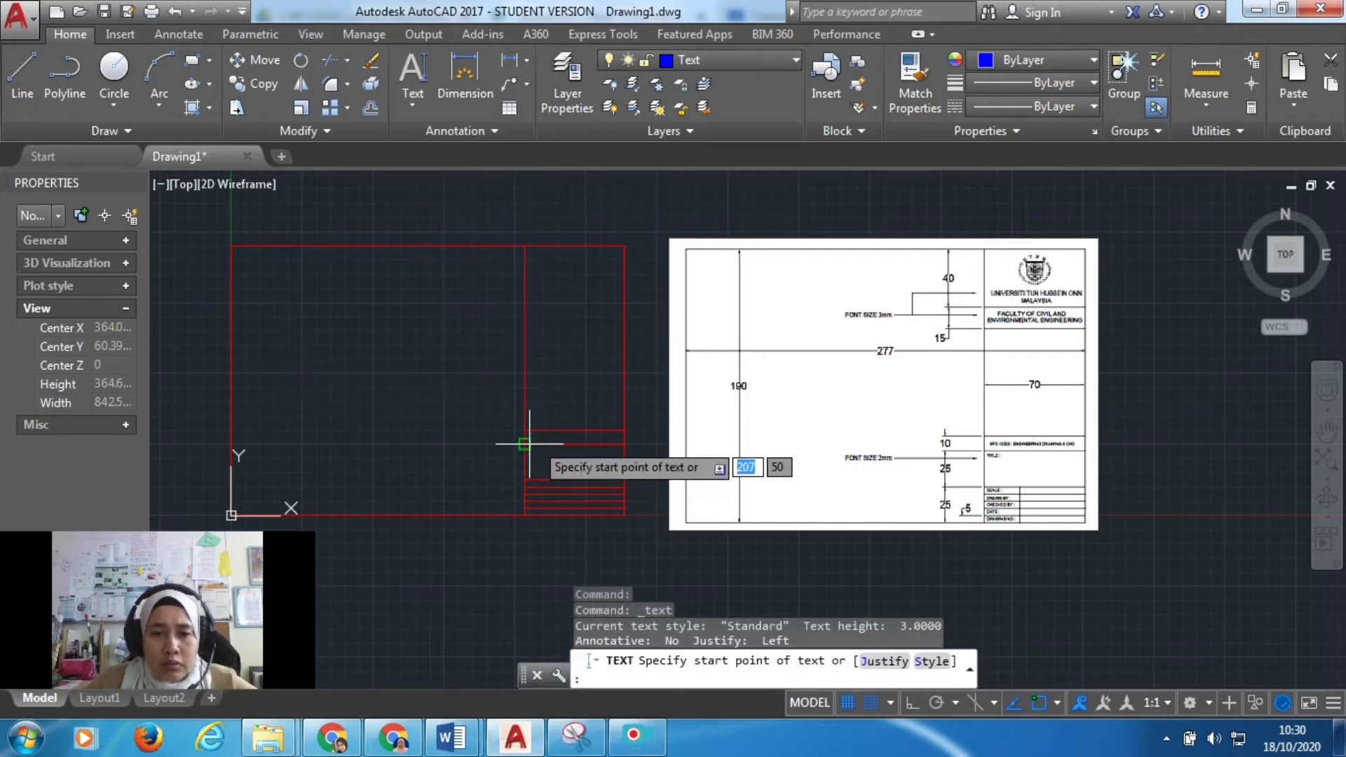
pyautogui.scroll(4, 524, 456)
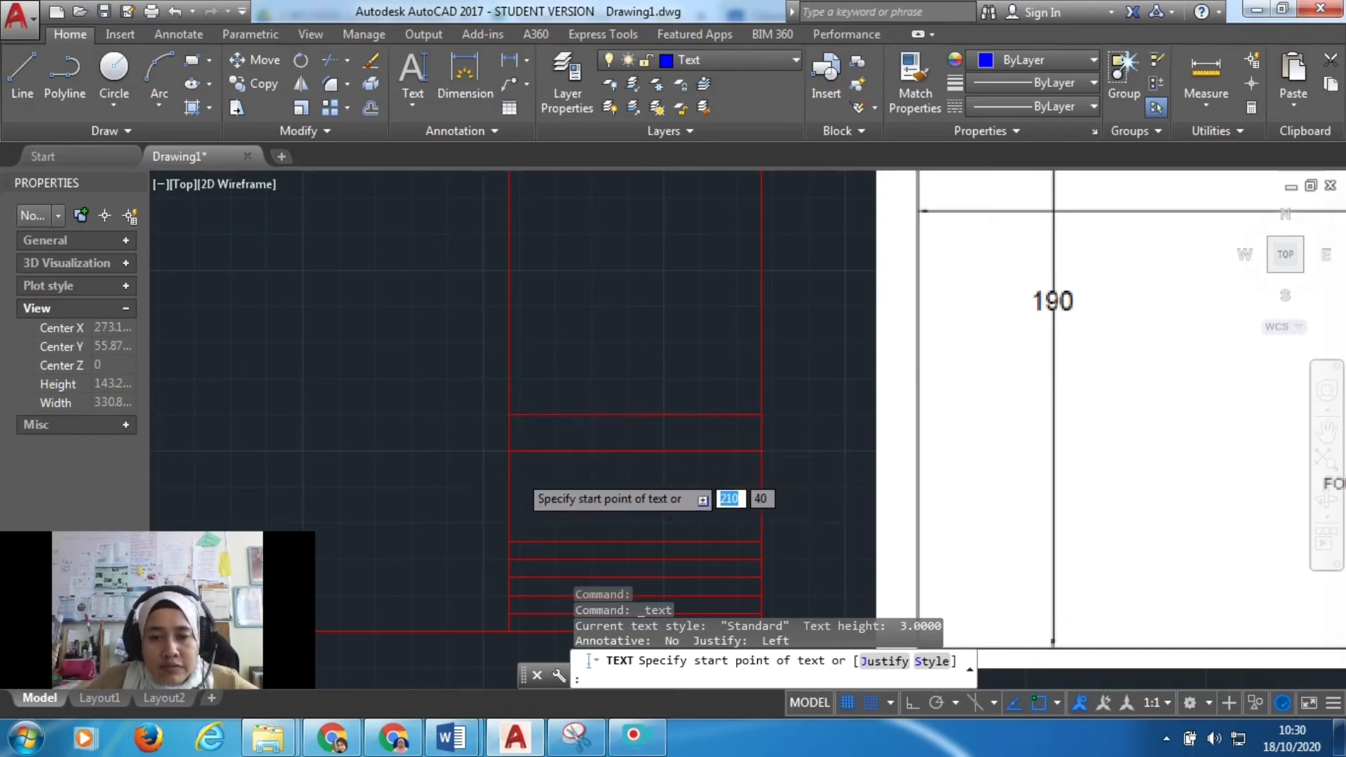
pyautogui.click(519, 486)
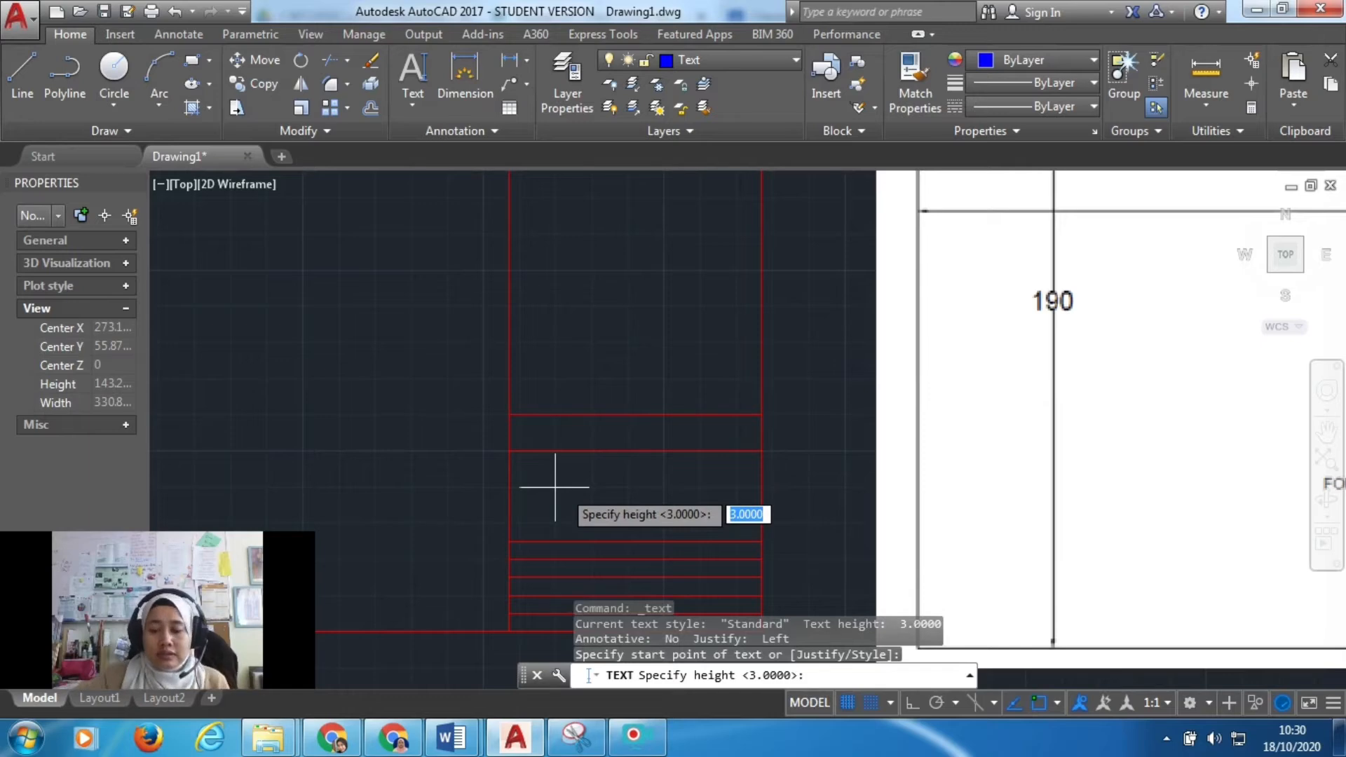
pyautogui.write('2.5')
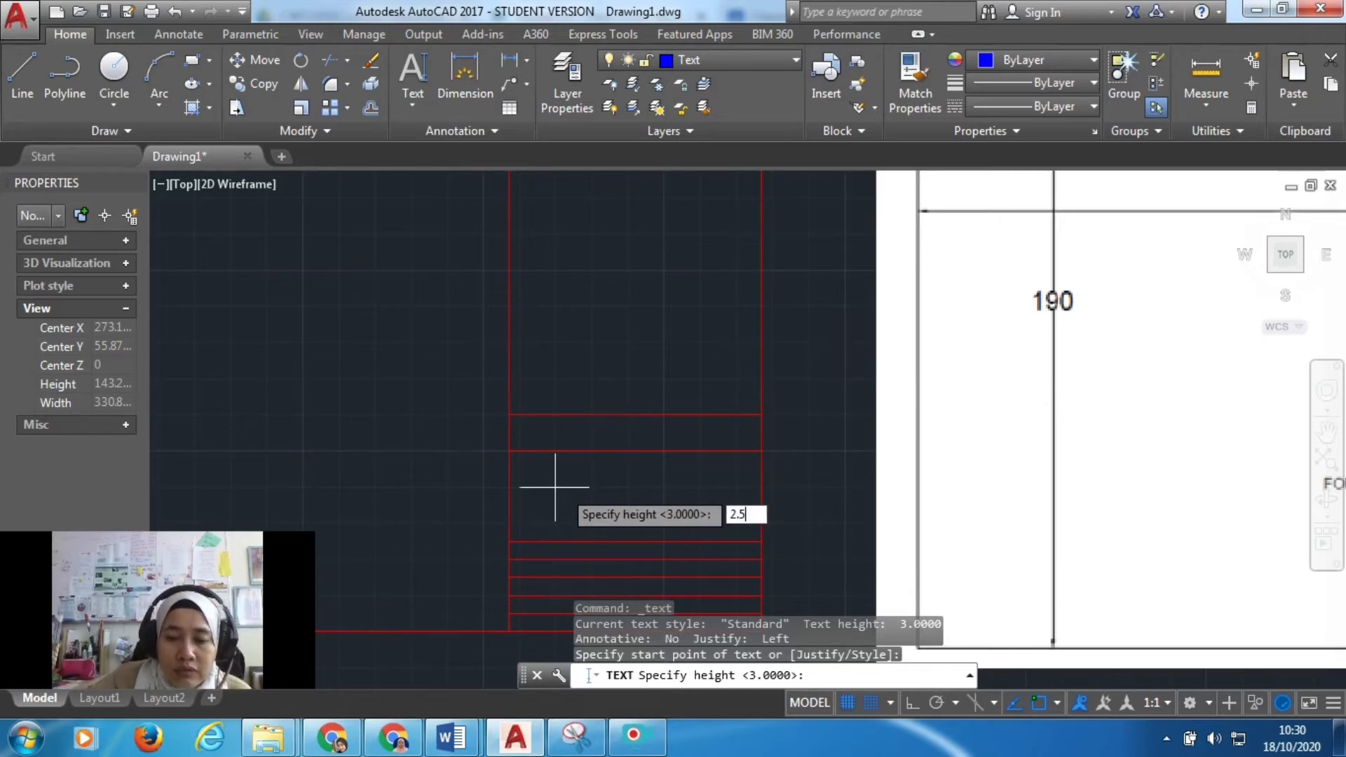
pyautogui.press('Return')
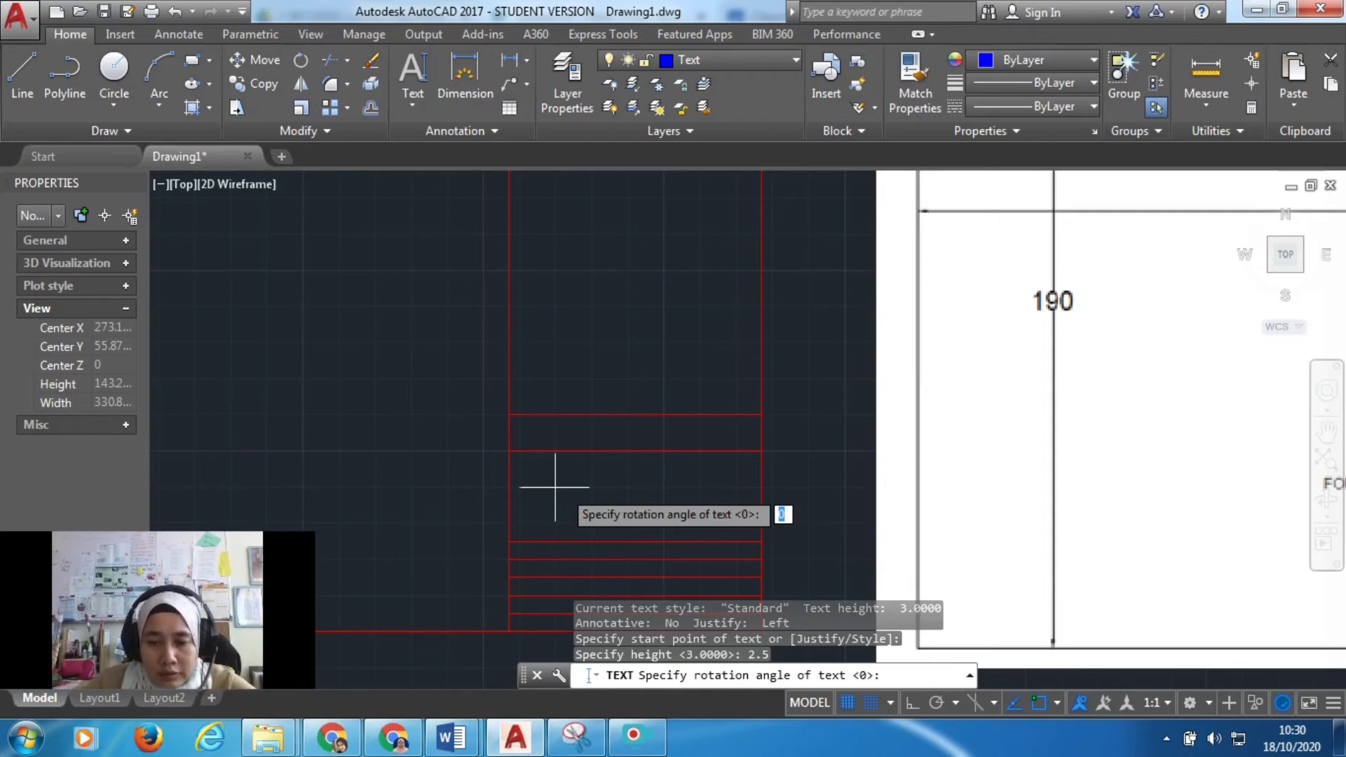
pyautogui.press('Return')
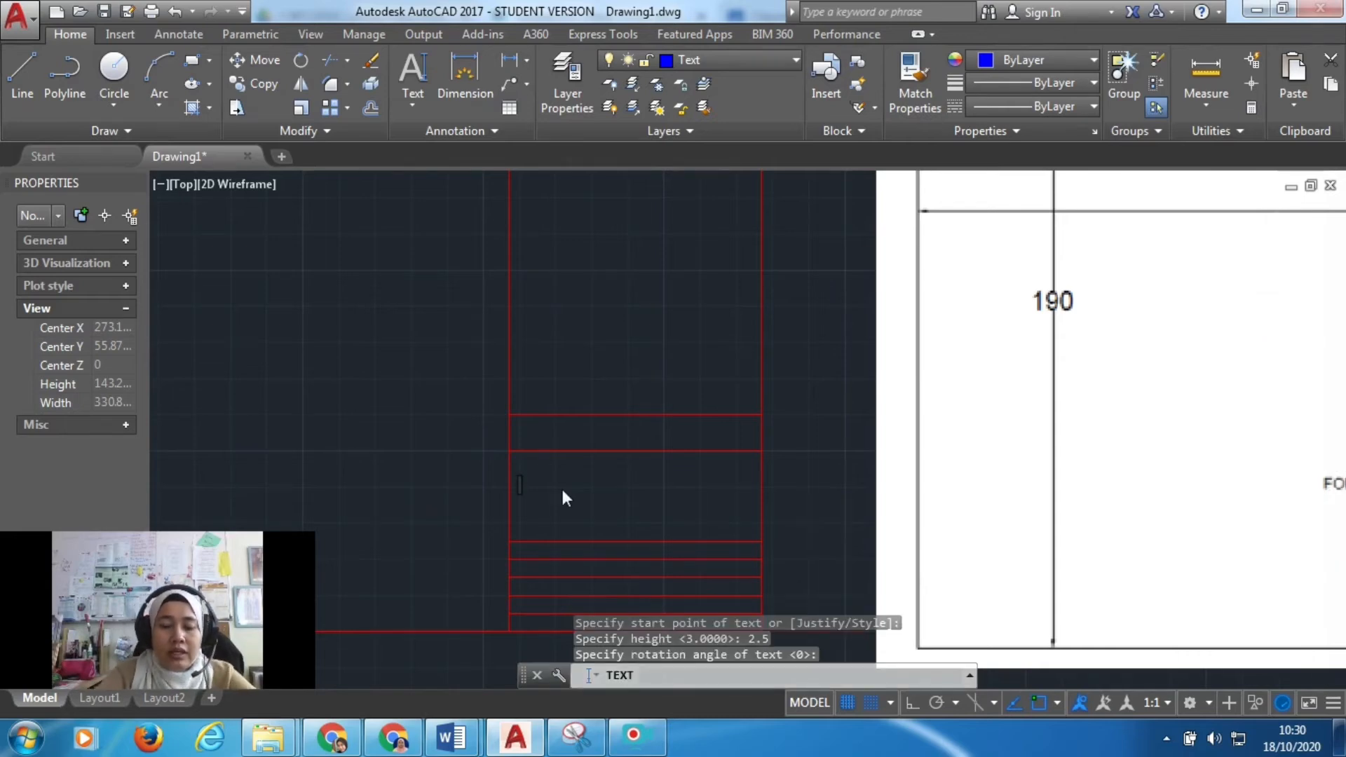
# Step: Enter "TITLE: TITLE BLOCK EXERCISE" as the title row's text and finish the text
pyautogui.write('TITLE:')
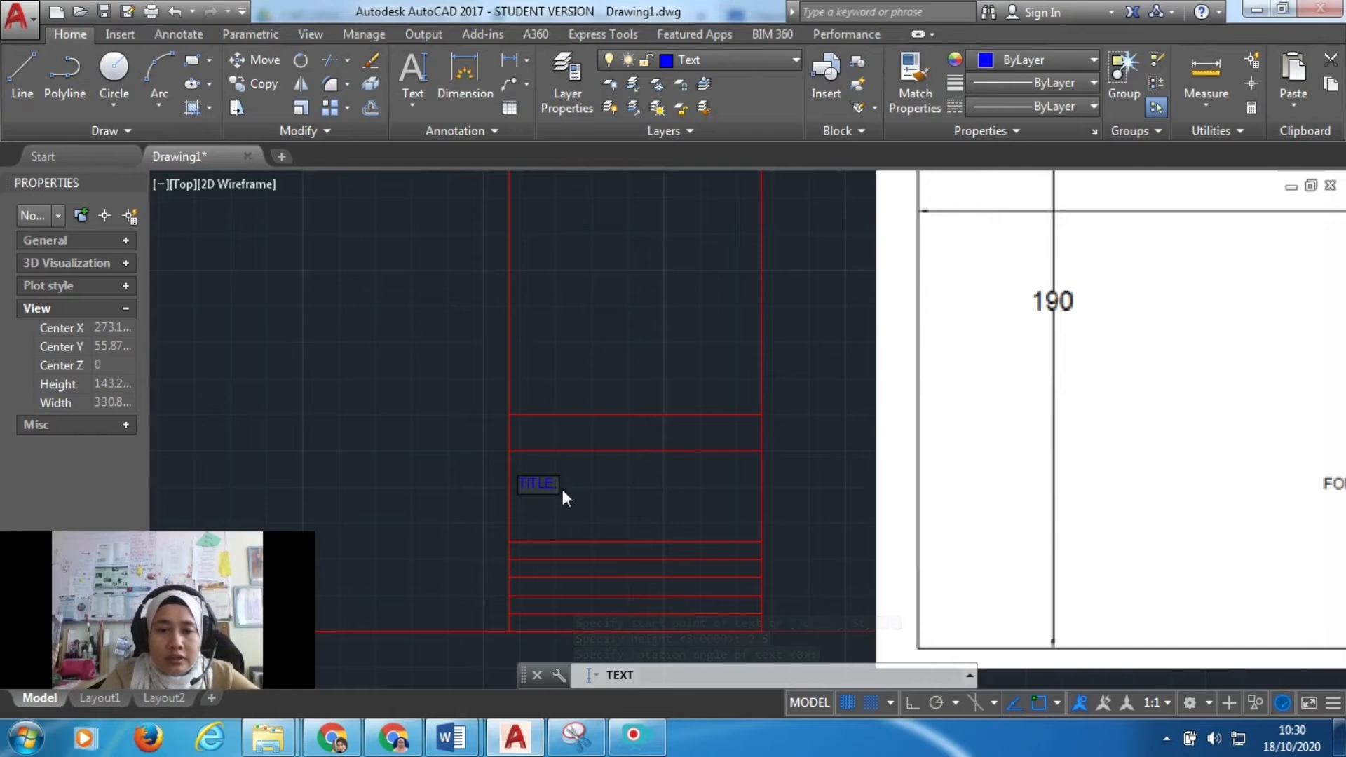
pyautogui.write(' TITLE')
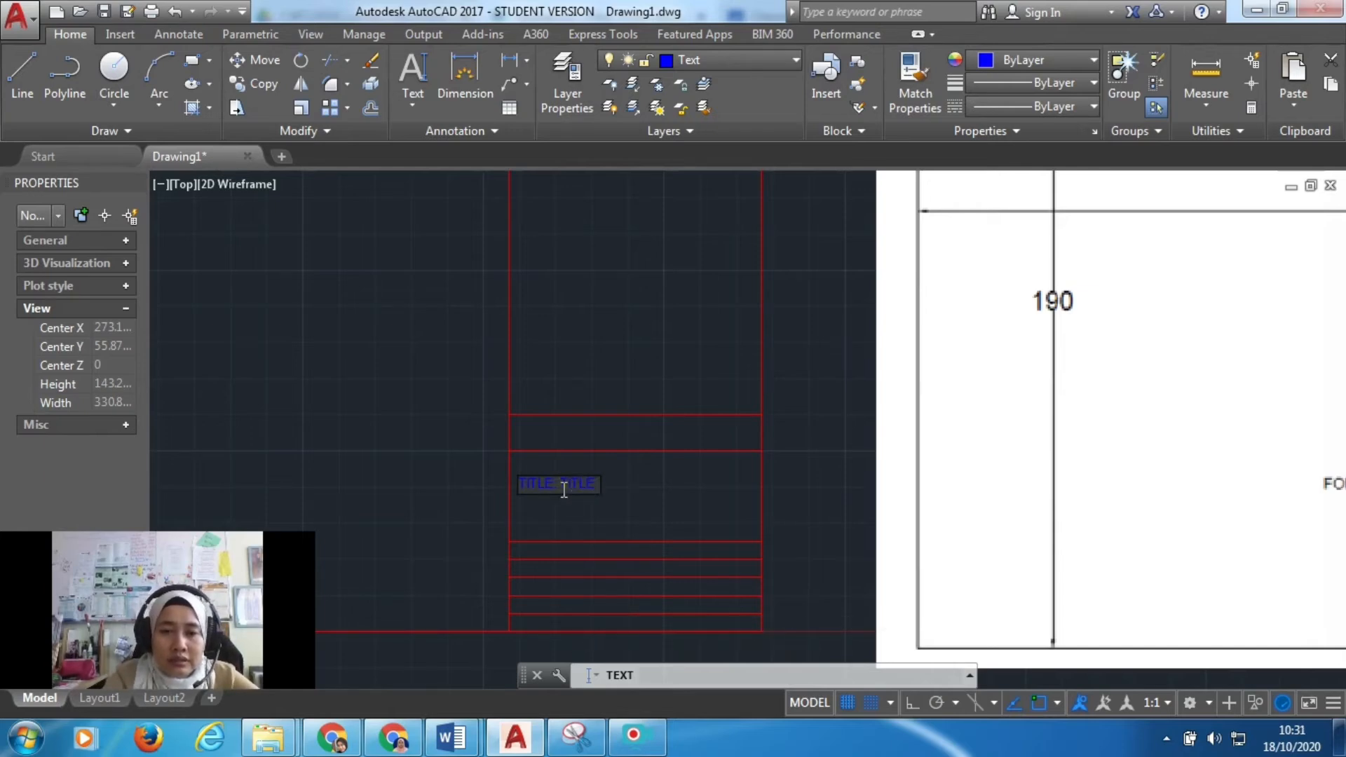
pyautogui.write(' BLOCK')
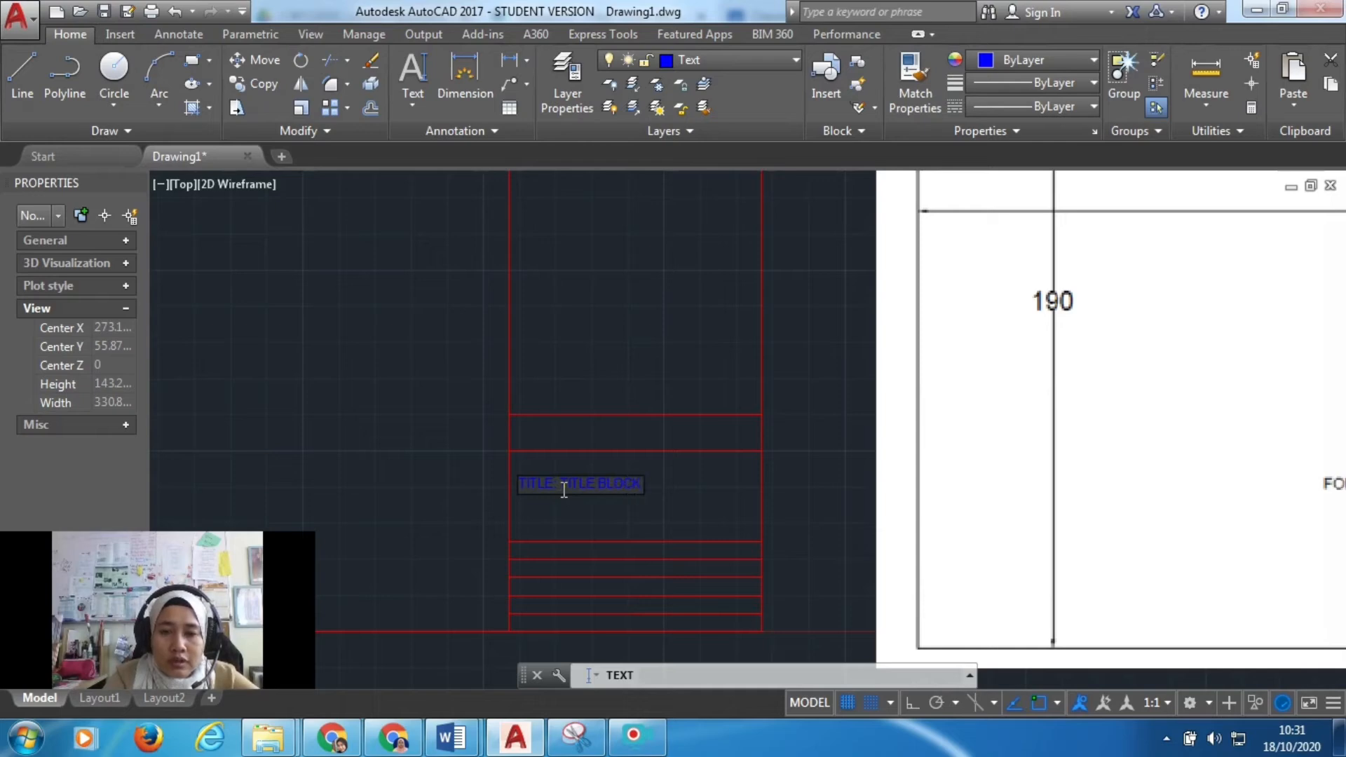
pyautogui.write(' EXERCISE')
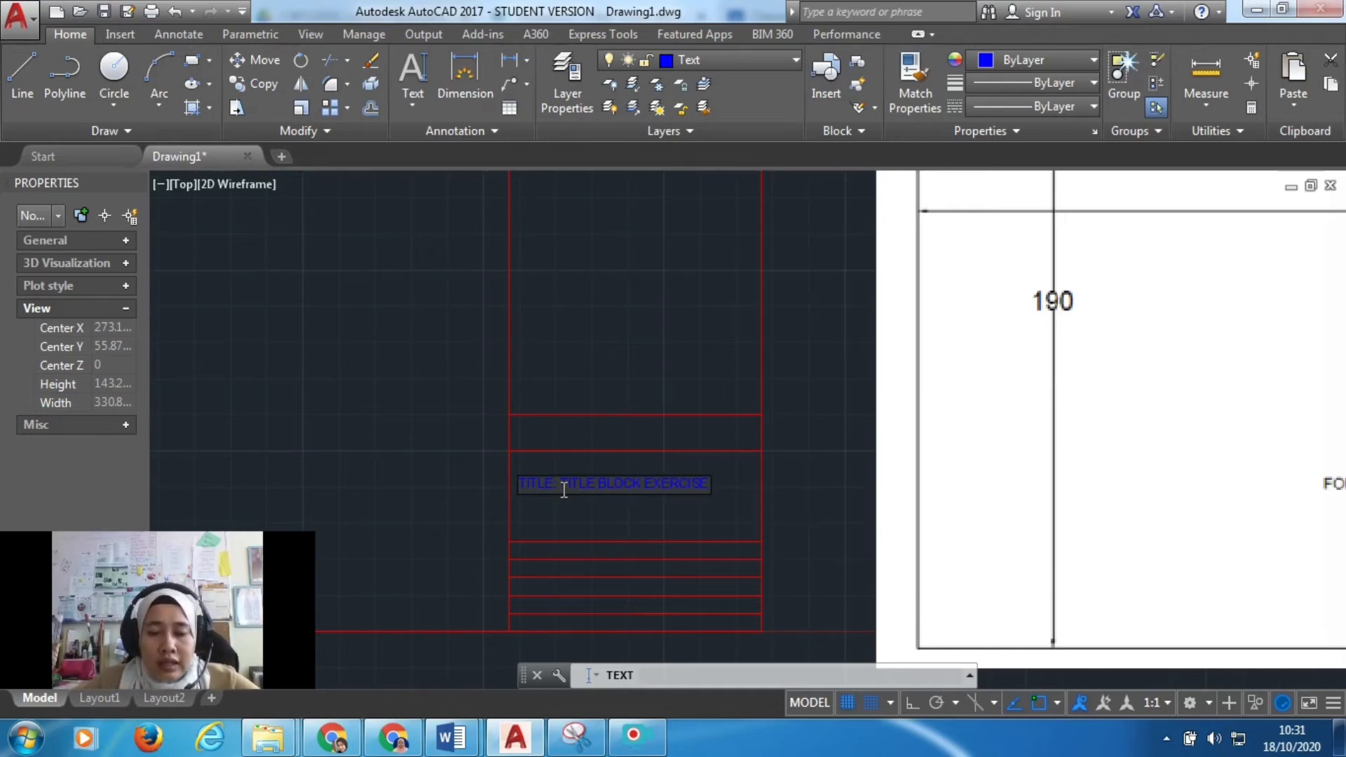
pyautogui.click(567, 518)
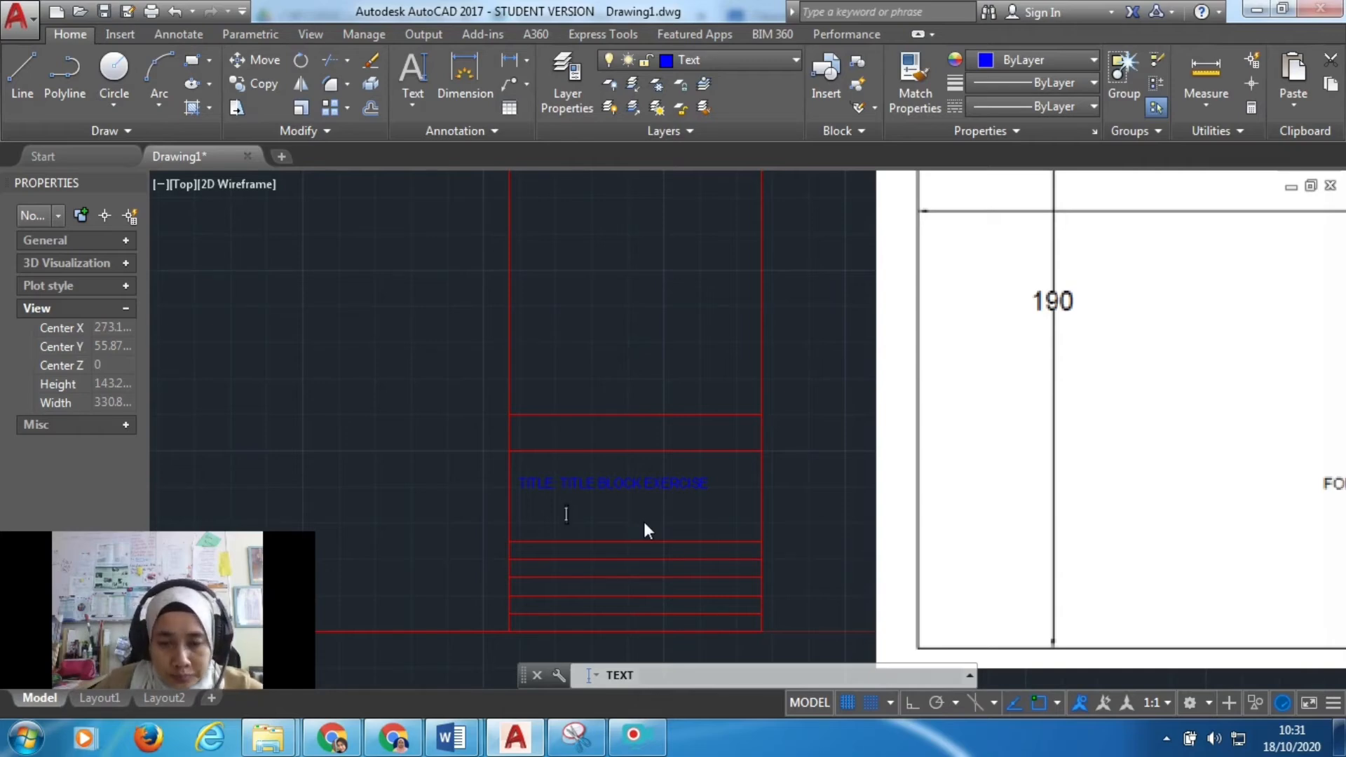
pyautogui.press('Return')
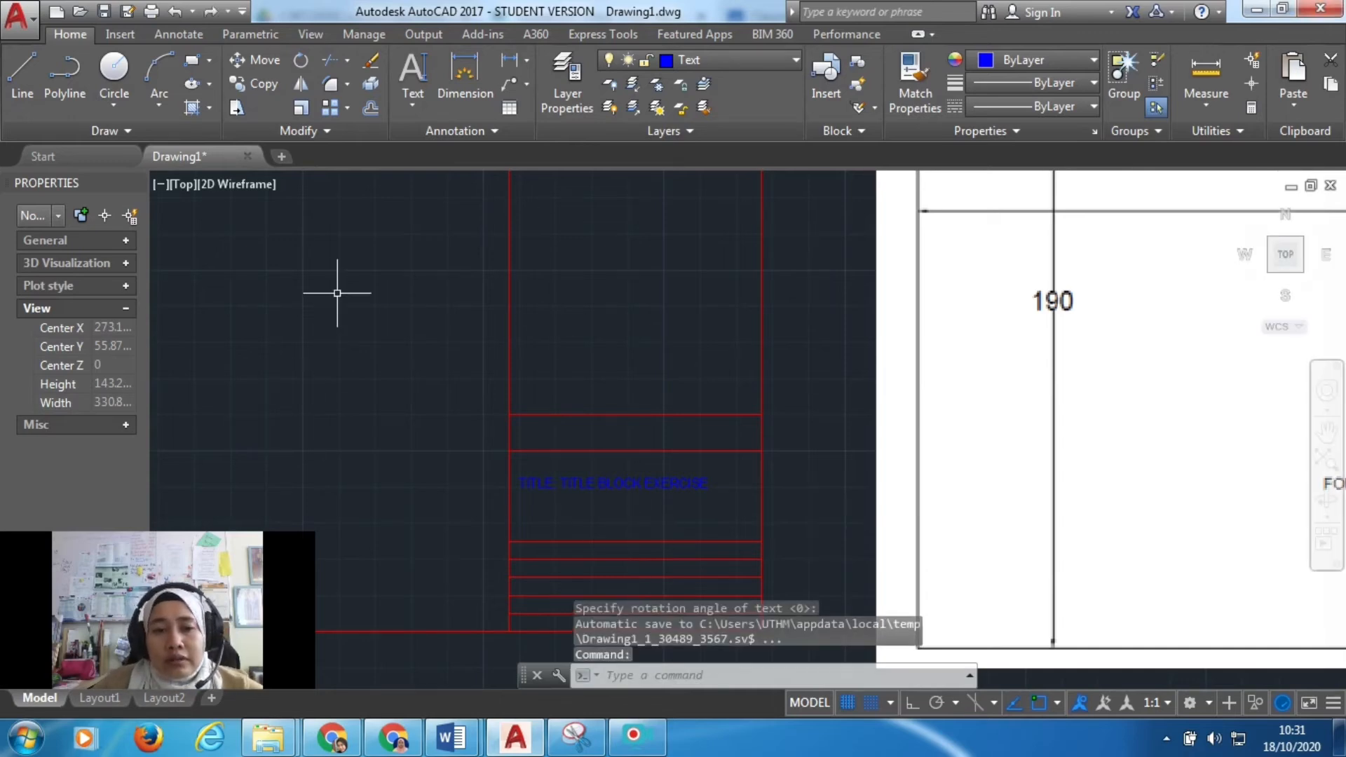
# Step: Start another single-line text in the open drawing area beside the title block, with height 3 and rotation 0
pyautogui.scroll(-2, 321, 398)
pyautogui.moveTo(435, 472); pyautogui.dragTo(652, 452, button='middle')
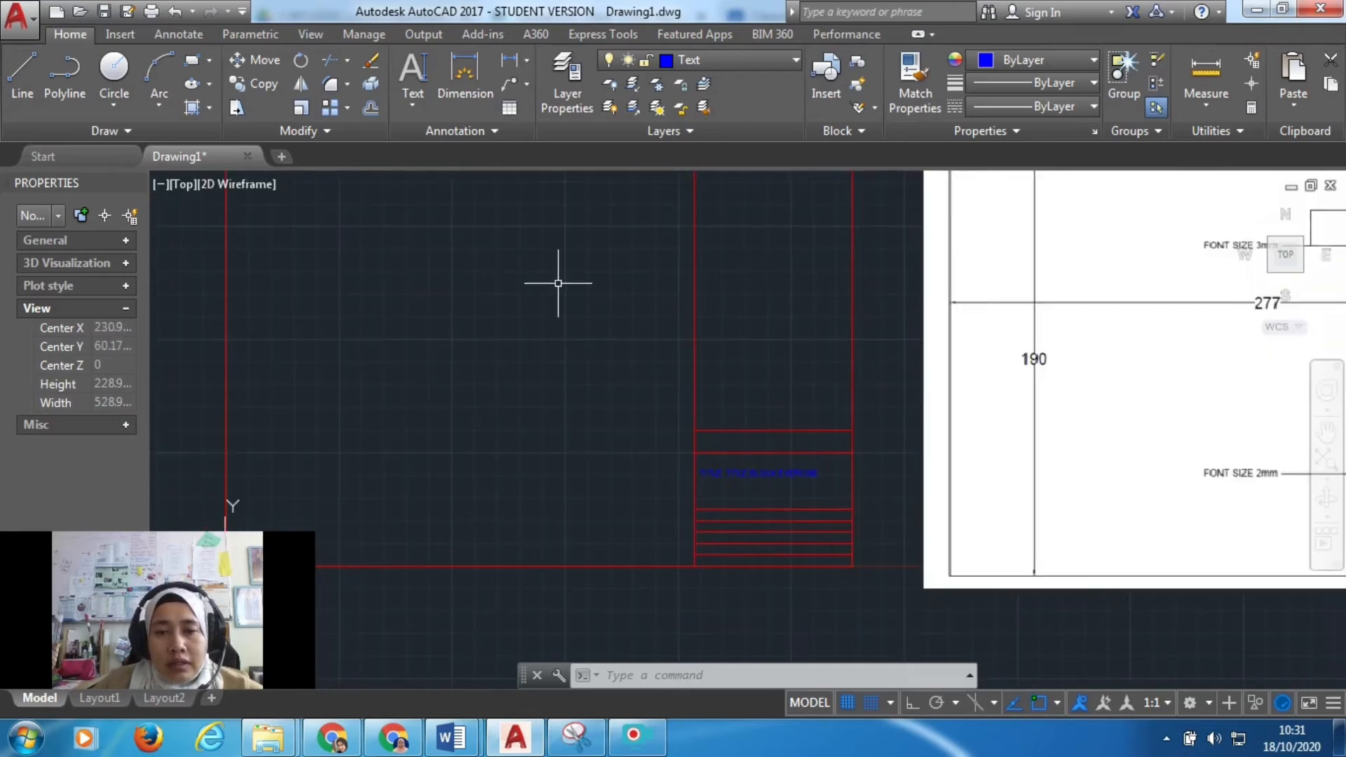
pyautogui.click(414, 107)
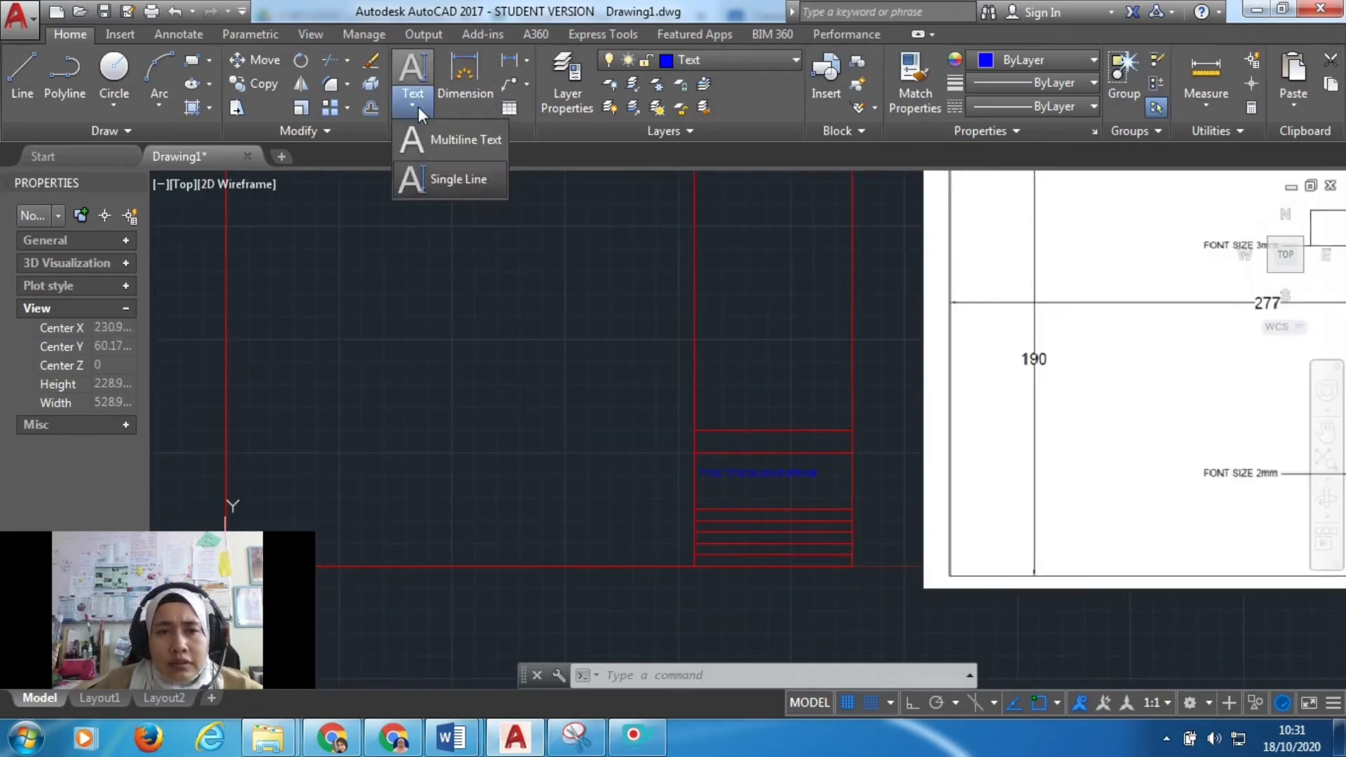
pyautogui.click(456, 180)
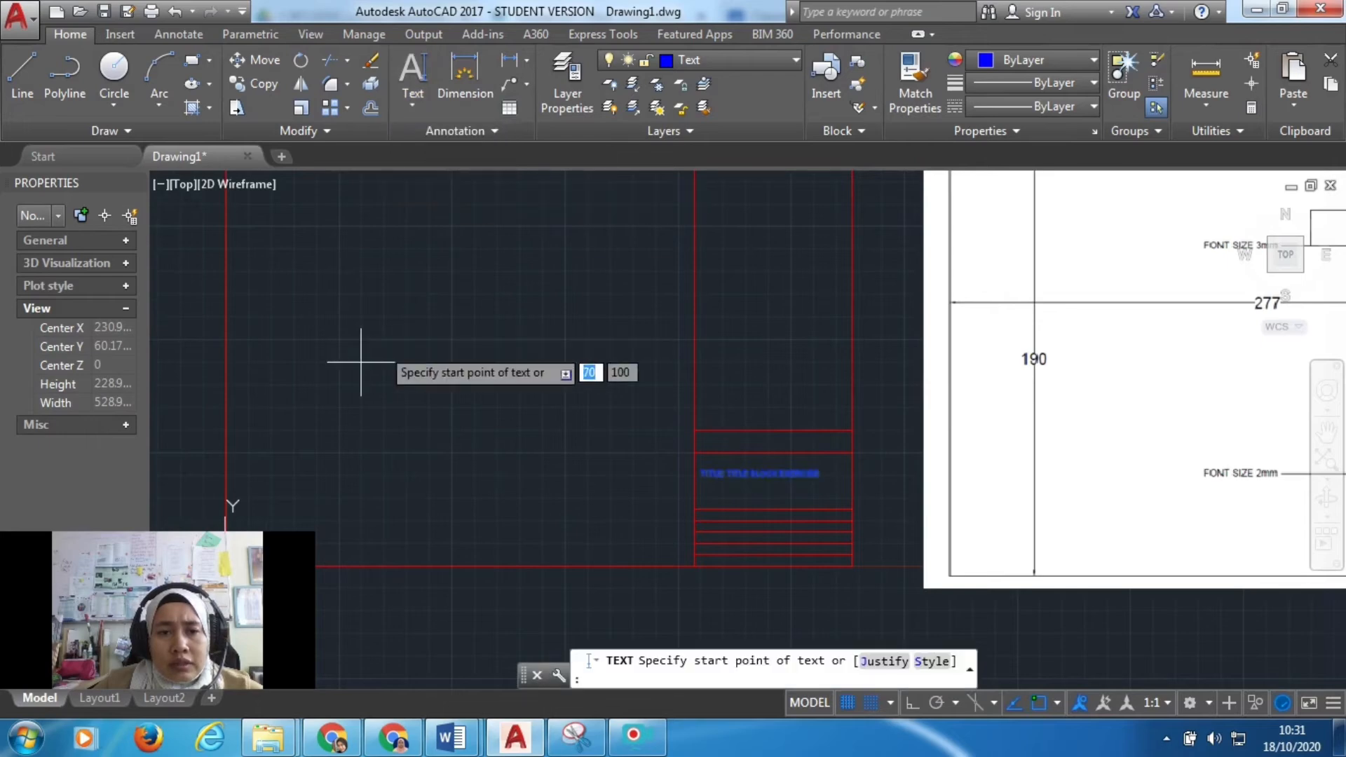
pyautogui.click(316, 362)
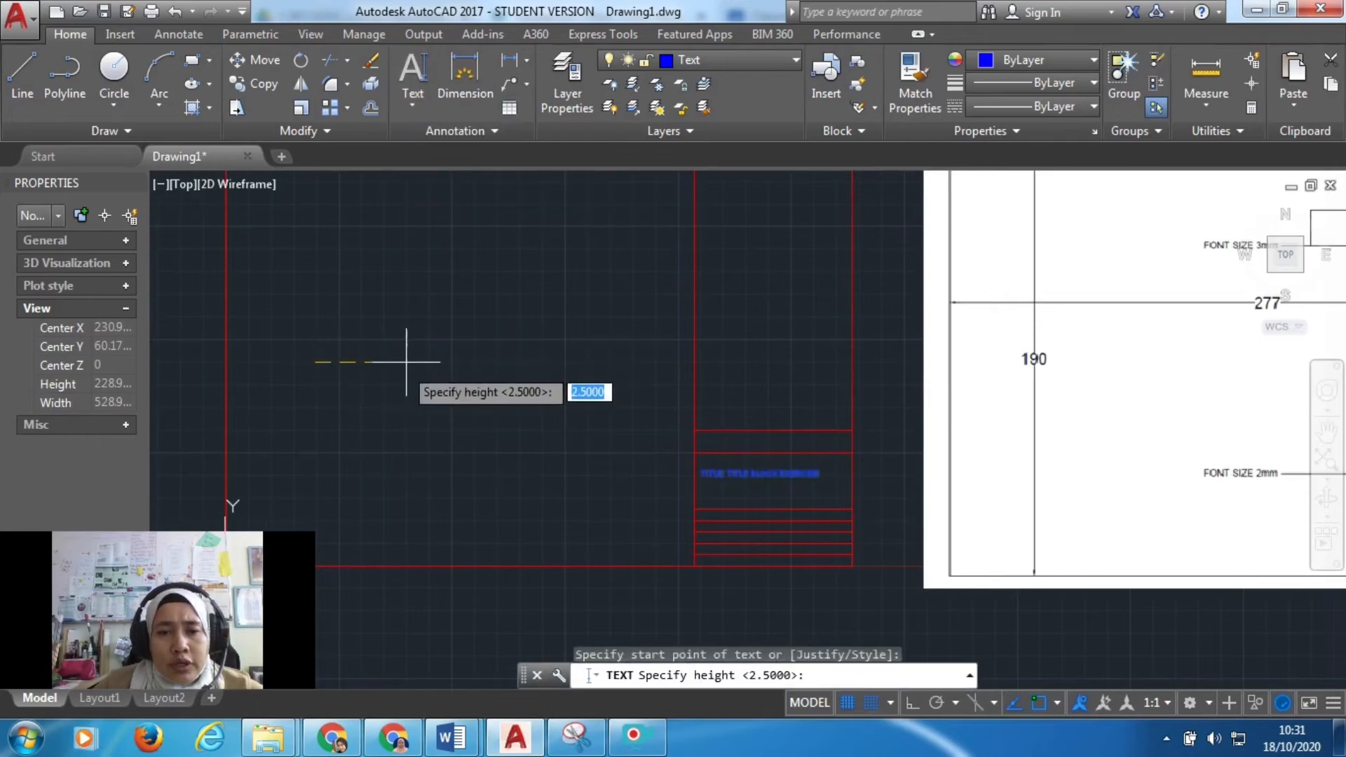
pyautogui.write('3')
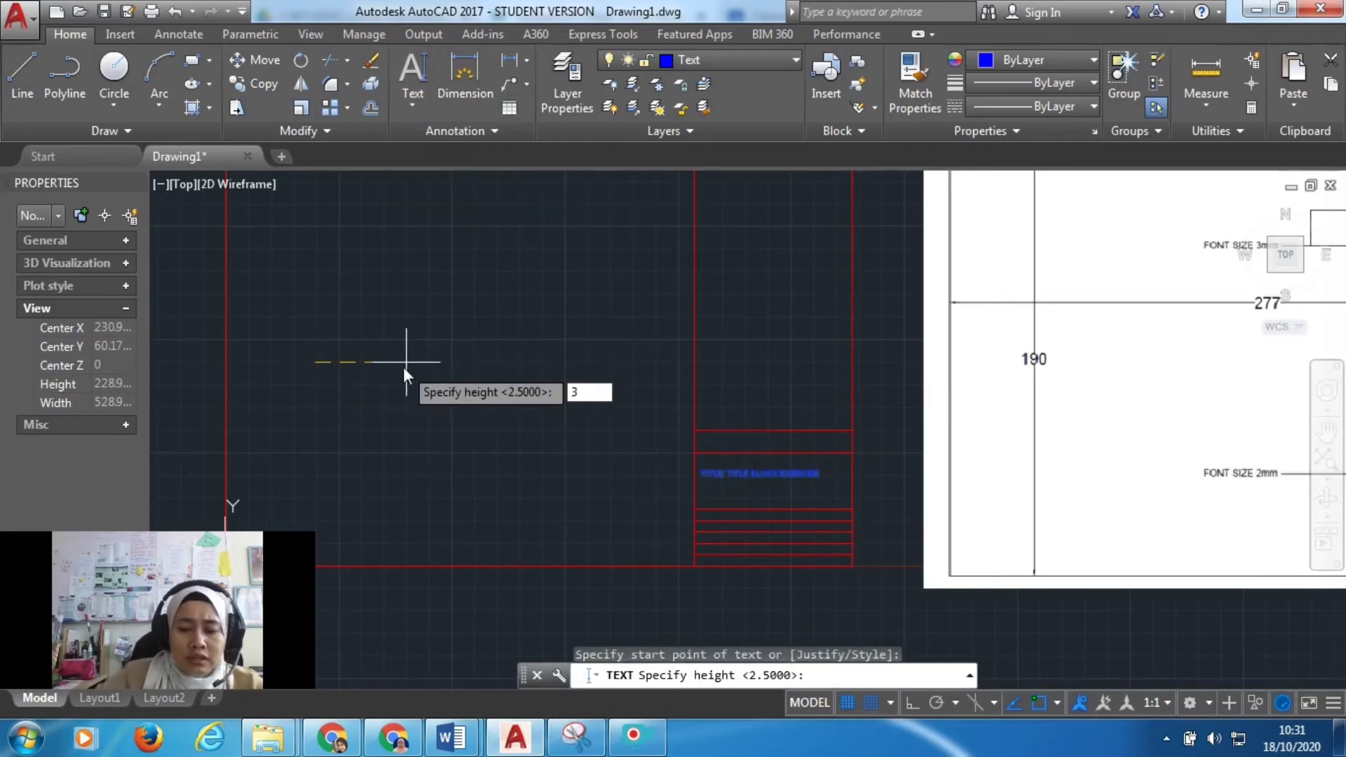
pyautogui.press('Return')
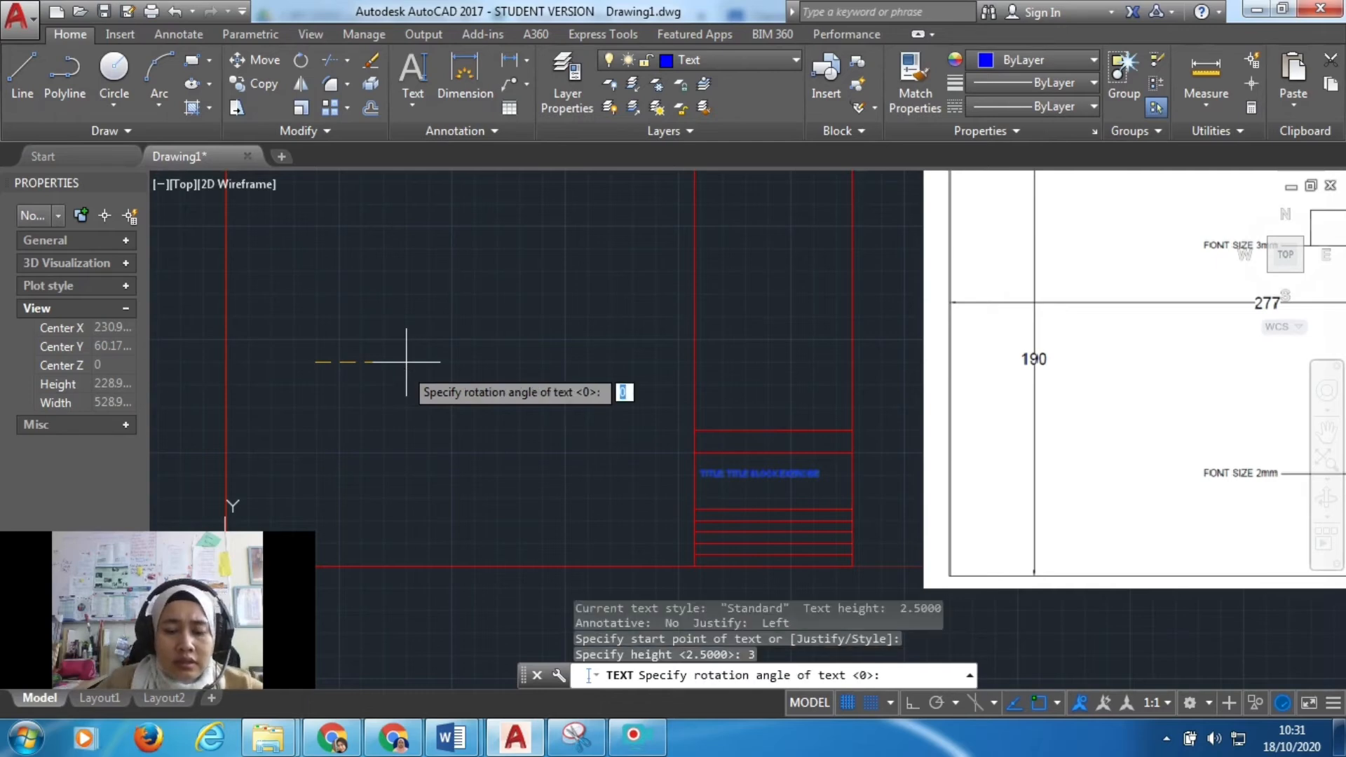
pyautogui.press('Return')
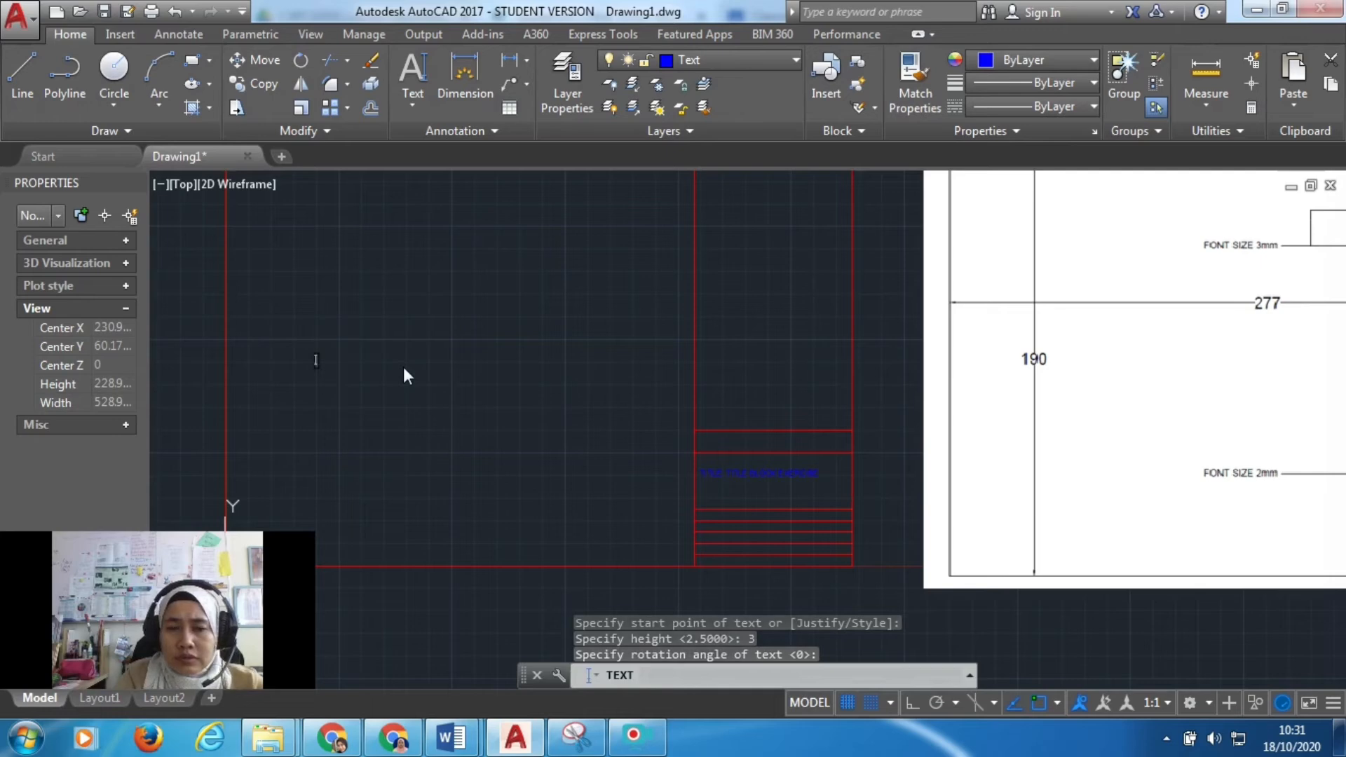
# Step: Enter the course line "BFC 10303: CIVIL ENGINEERING DRAWING & CAD" as the text in the open drawing area
pyautogui.scroll(-2, 404, 376)
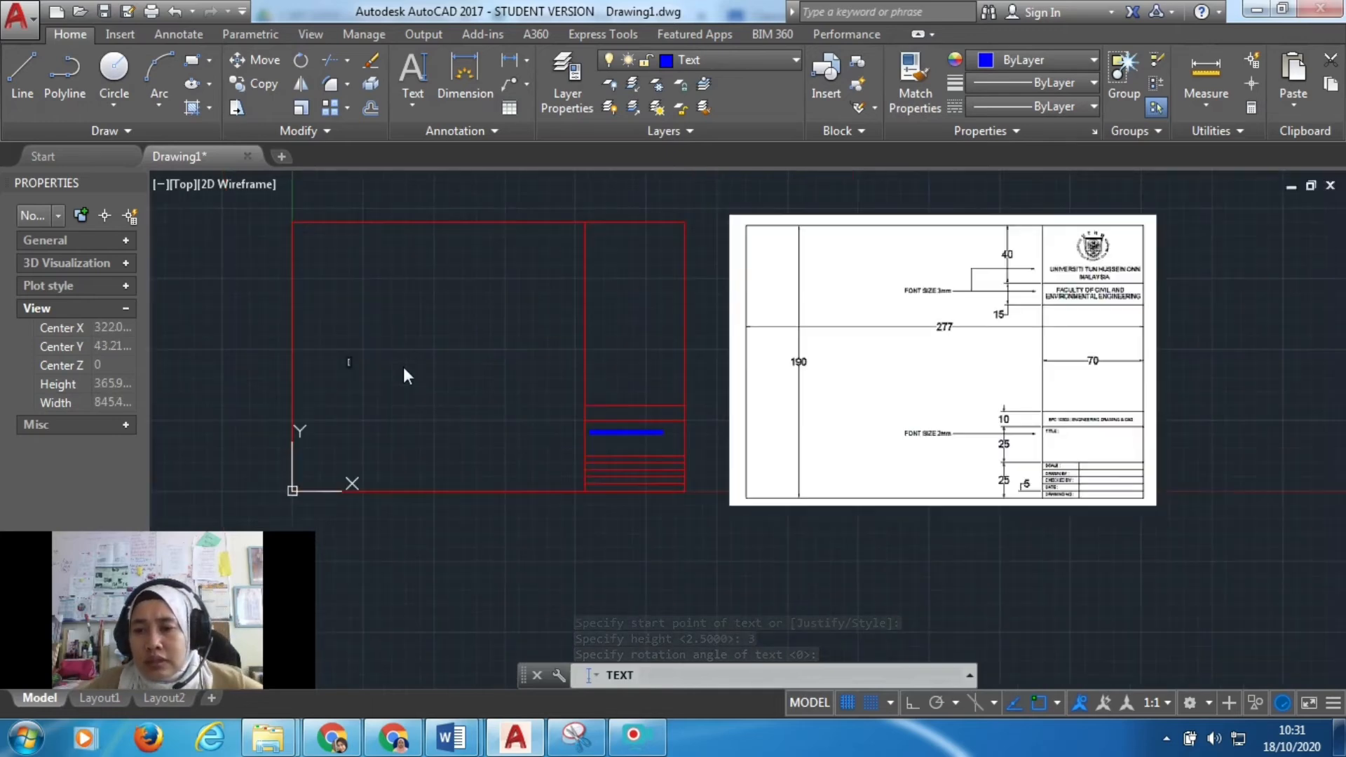
pyautogui.scroll(2, 404, 370)
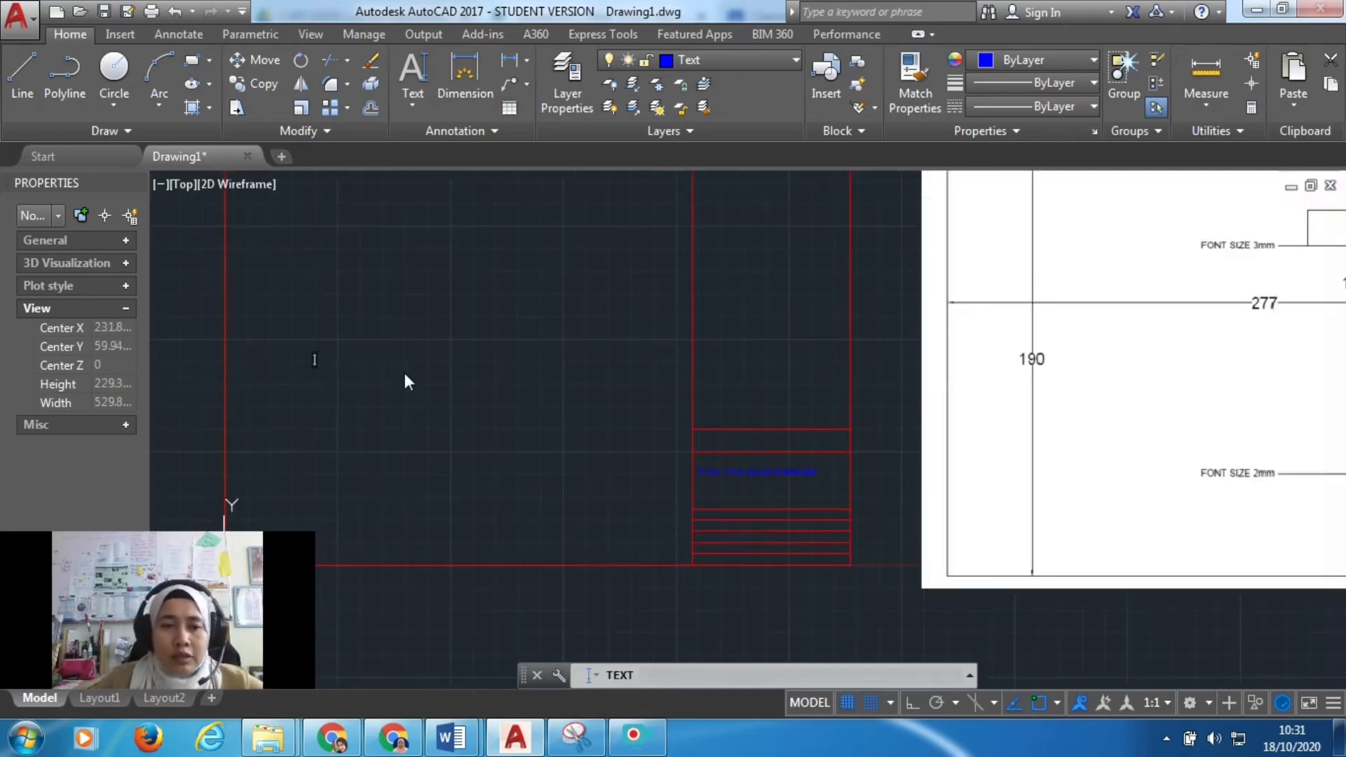
pyautogui.write('BRC')
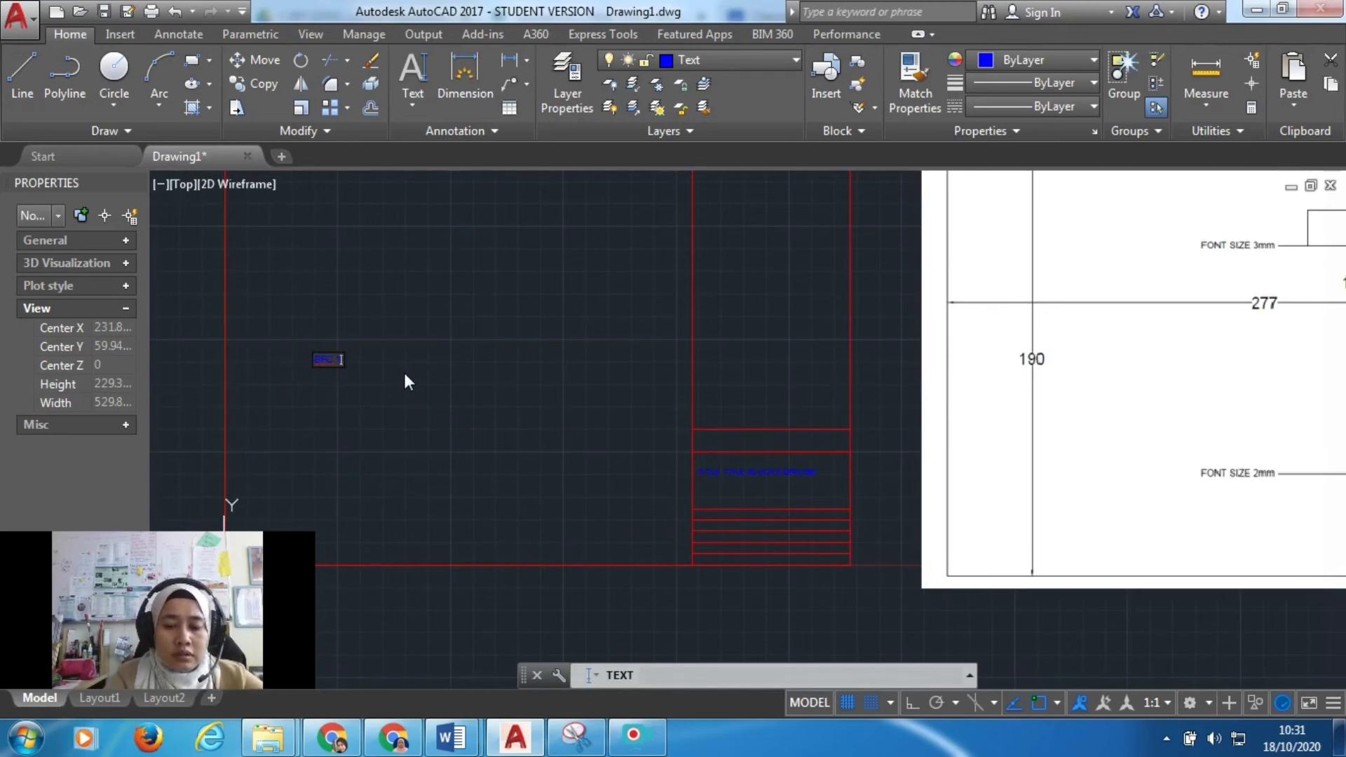
pyautogui.write(' 10383 C')
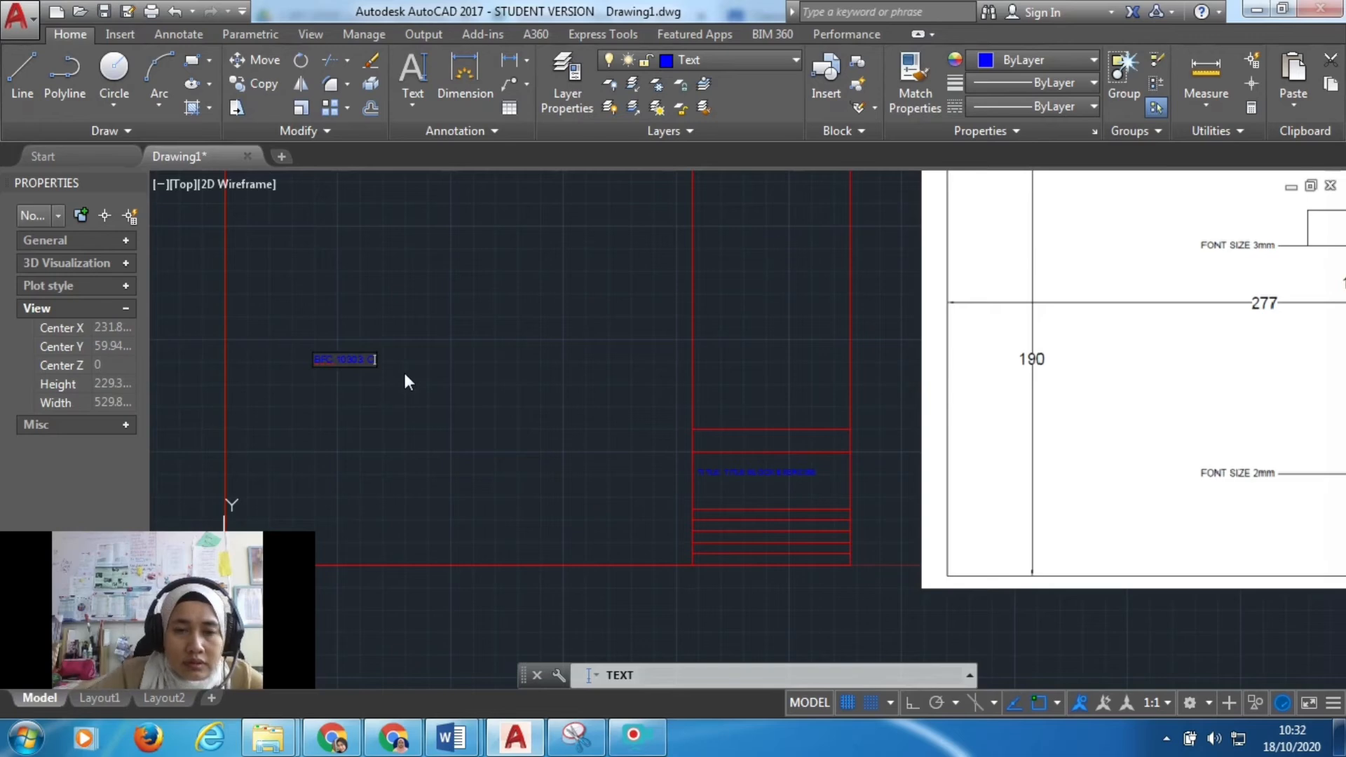
pyautogui.scroll(5, 448, 360)
pyautogui.moveTo(722, 368); pyautogui.dragTo(1029, 414, button='middle')
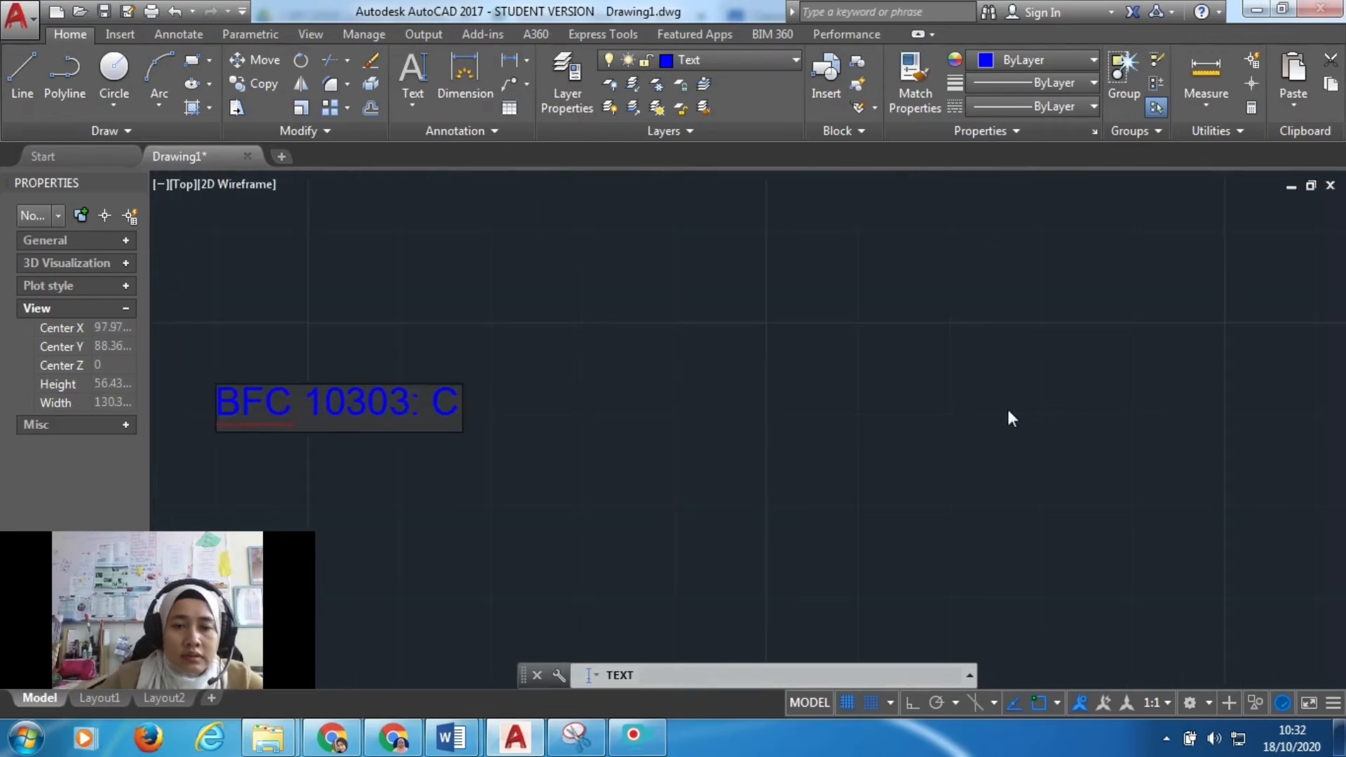
pyautogui.write('IVU')
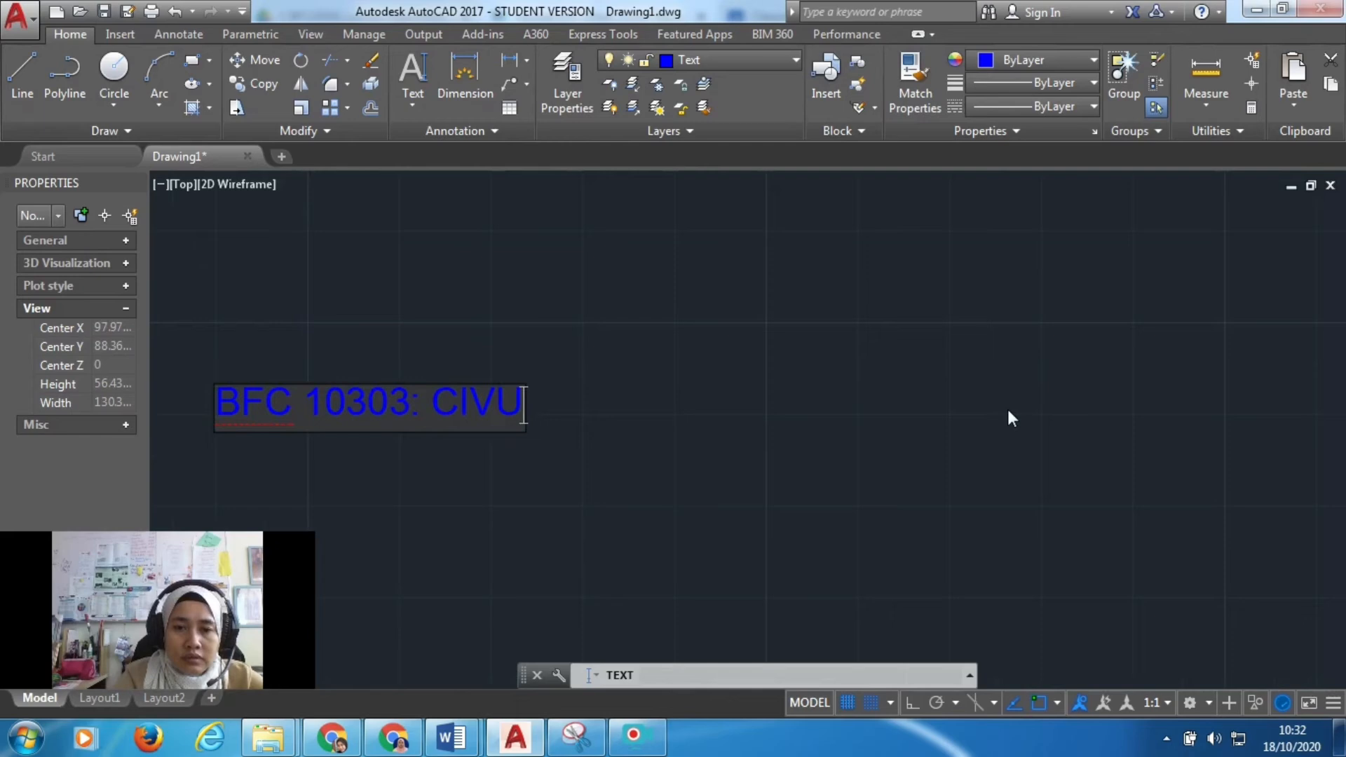
pyautogui.press('BackSpace')
pyautogui.write('I')
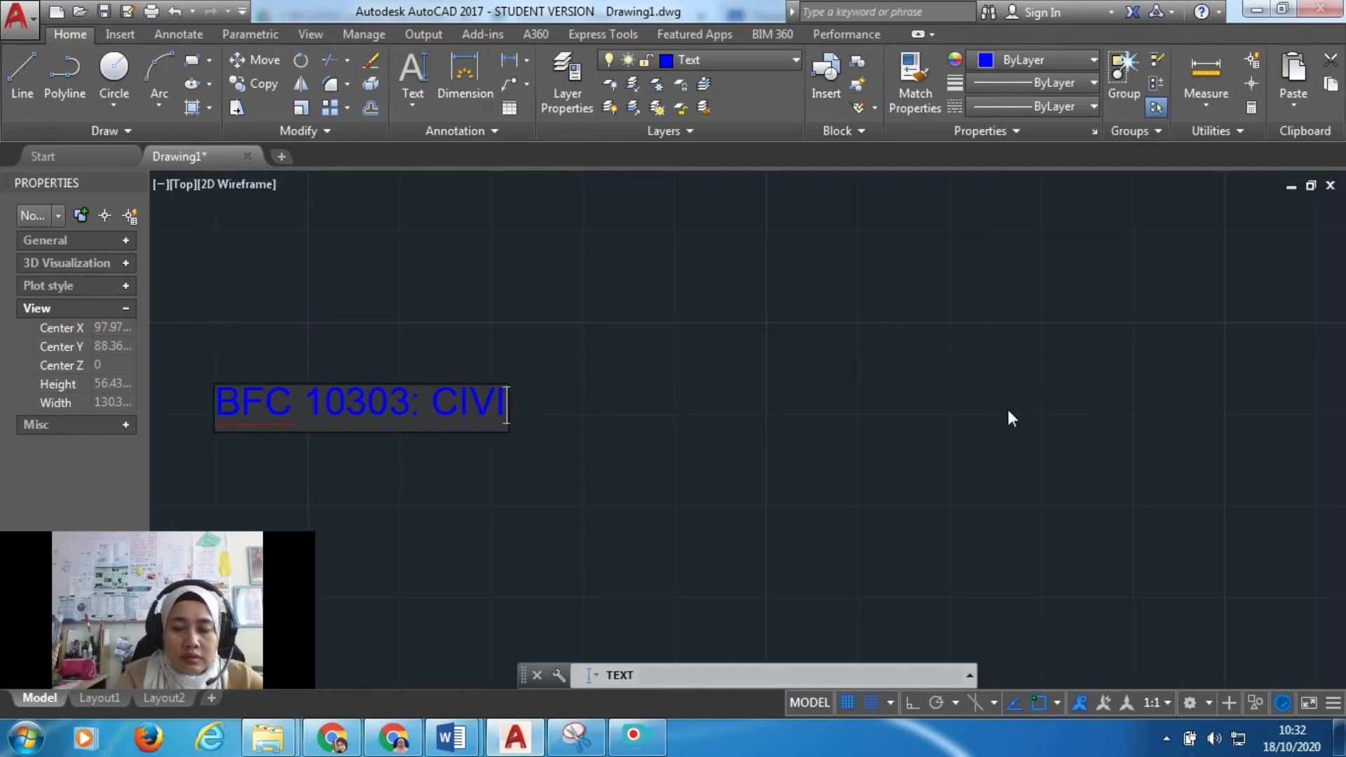
pyautogui.write('L ENGINEE')
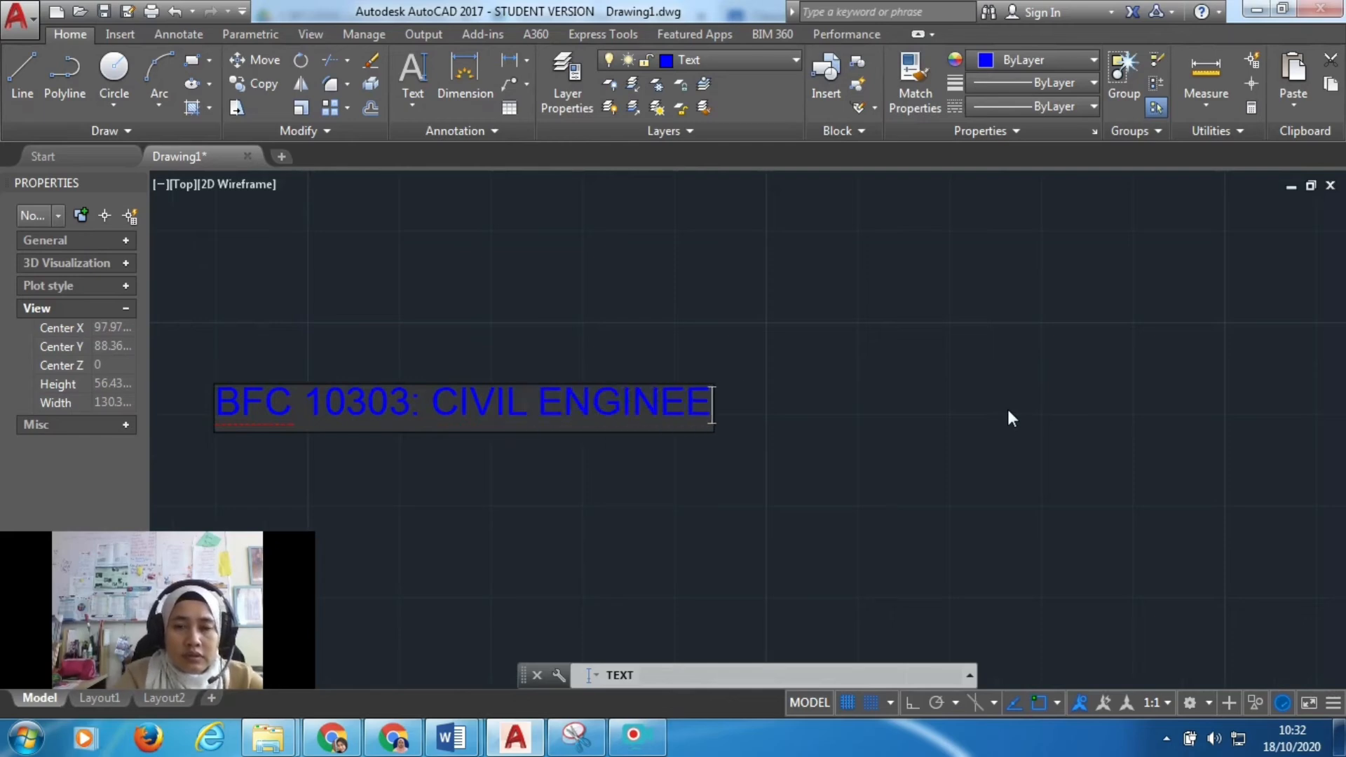
pyautogui.write('RING DRAWING')
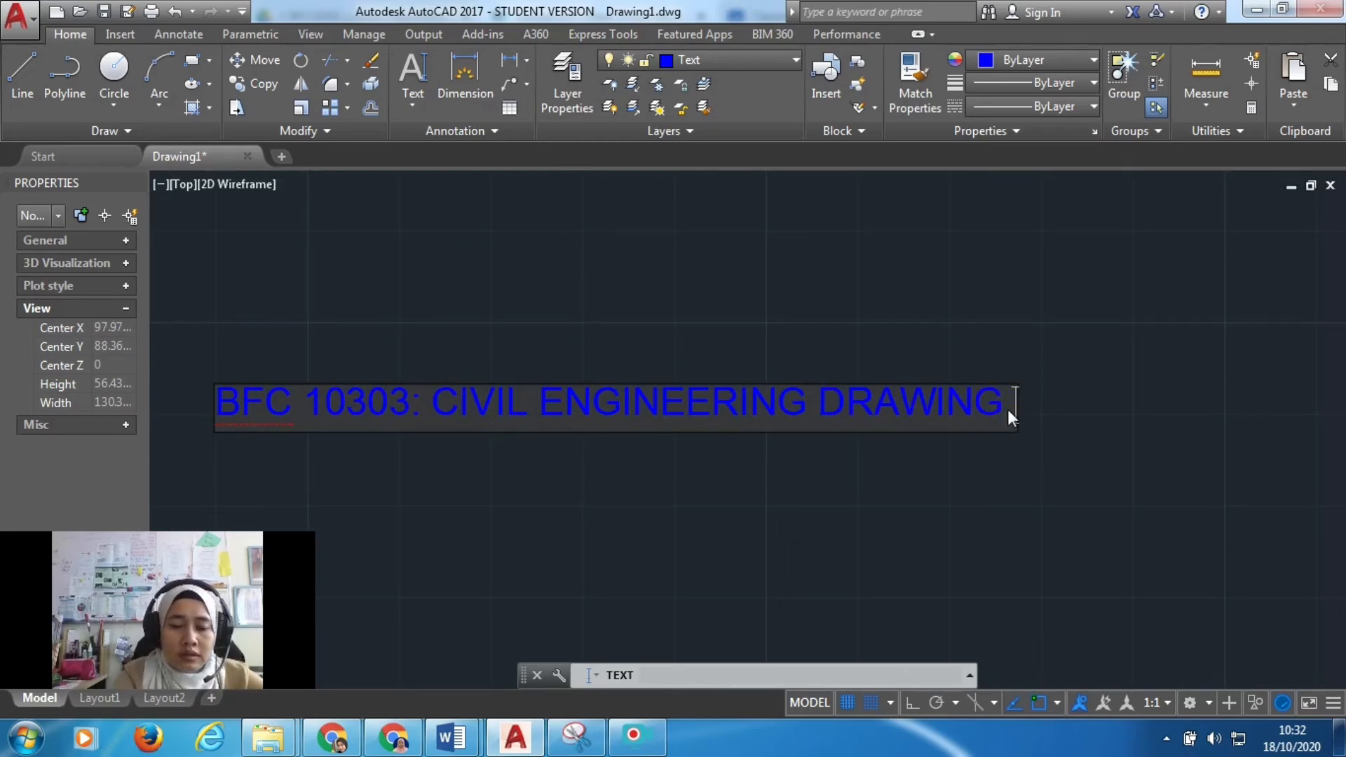
pyautogui.write('& CAD')
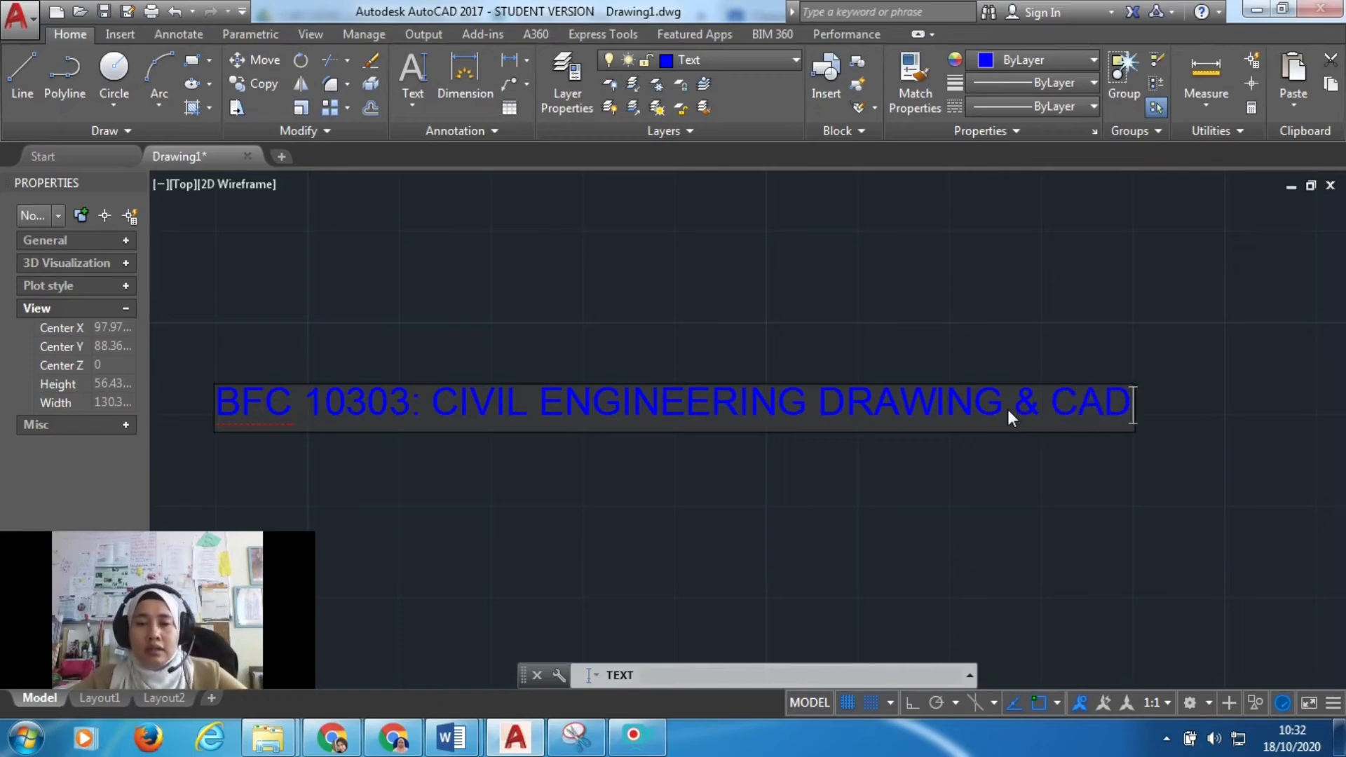
# Step: Remove the space between "BFC" and "10303" in the course text and finish the text
pyautogui.click(303, 403)
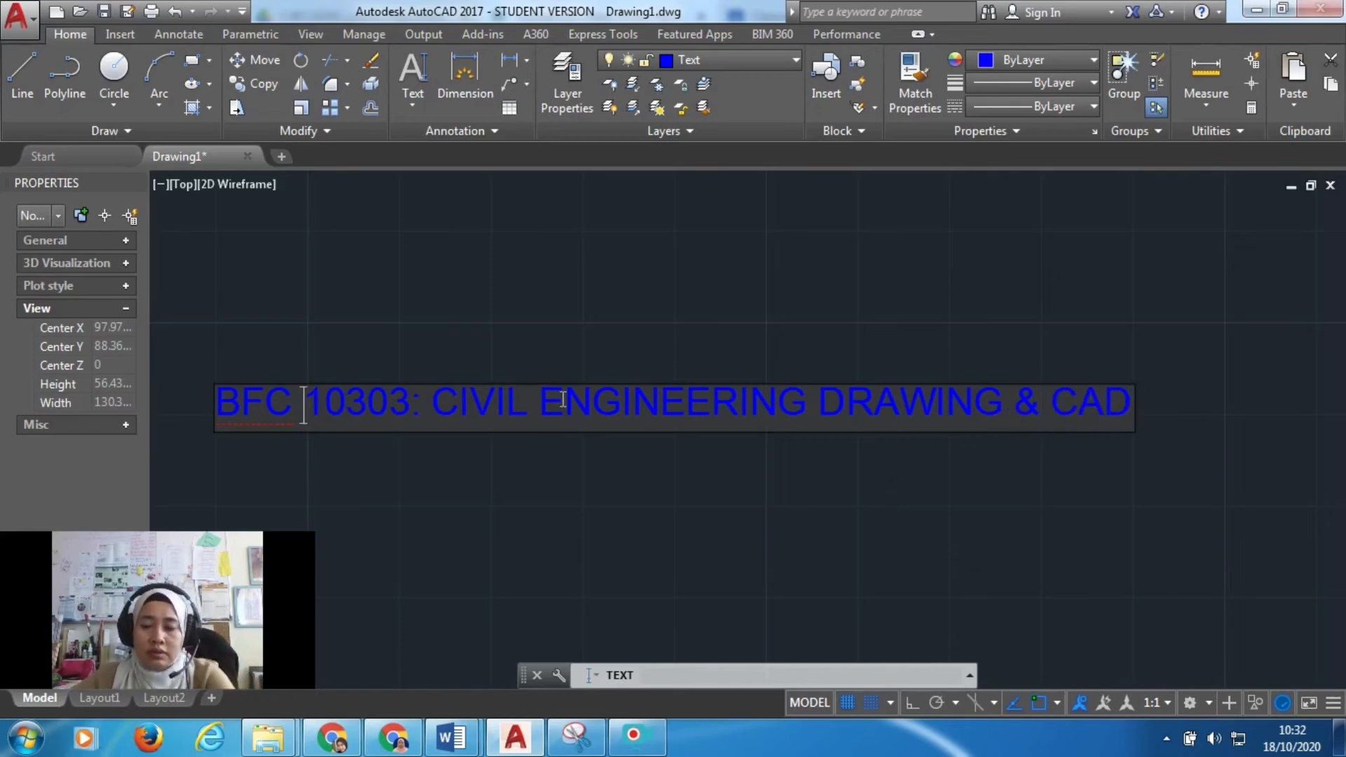
pyautogui.press('BackSpace')
pyautogui.click(571, 456)
pyautogui.scroll(-8, 855, 532)
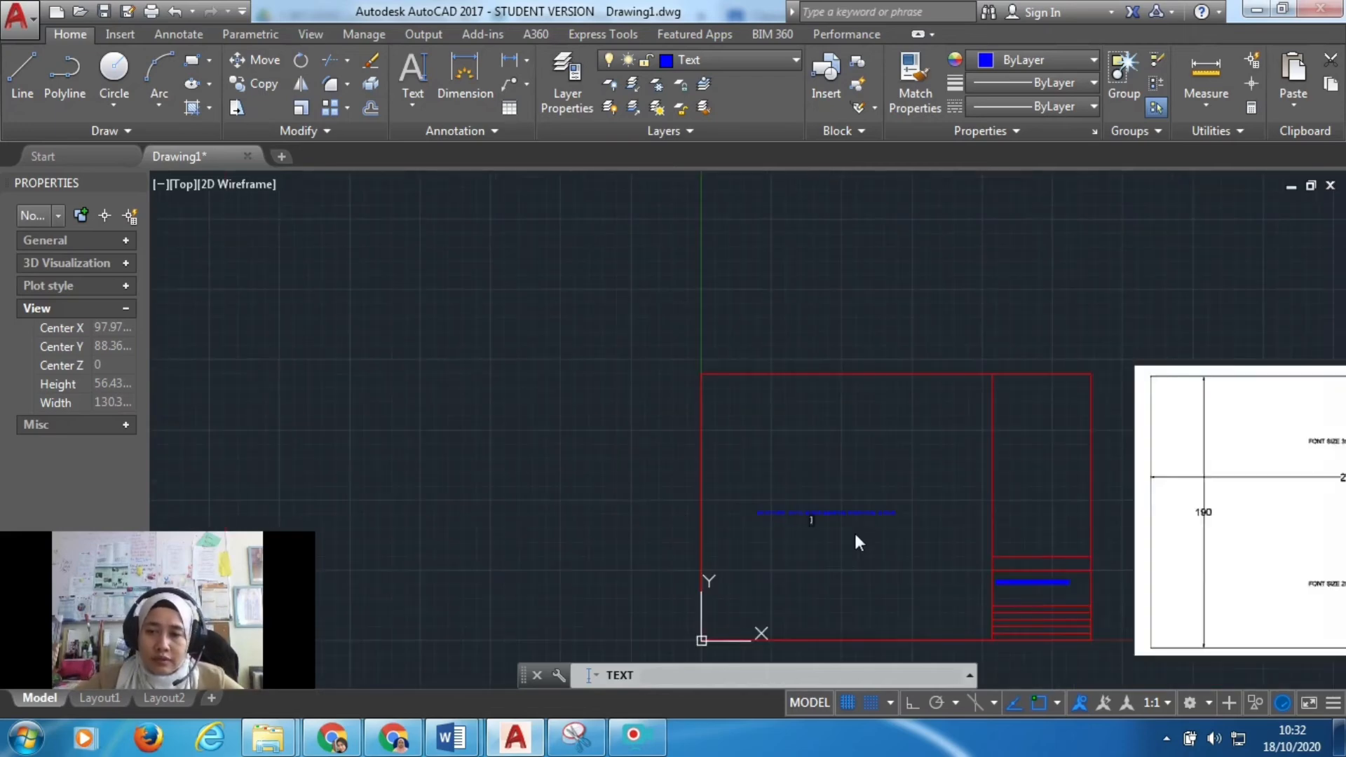
pyautogui.moveTo(856, 529); pyautogui.dragTo(708, 461, button='middle')
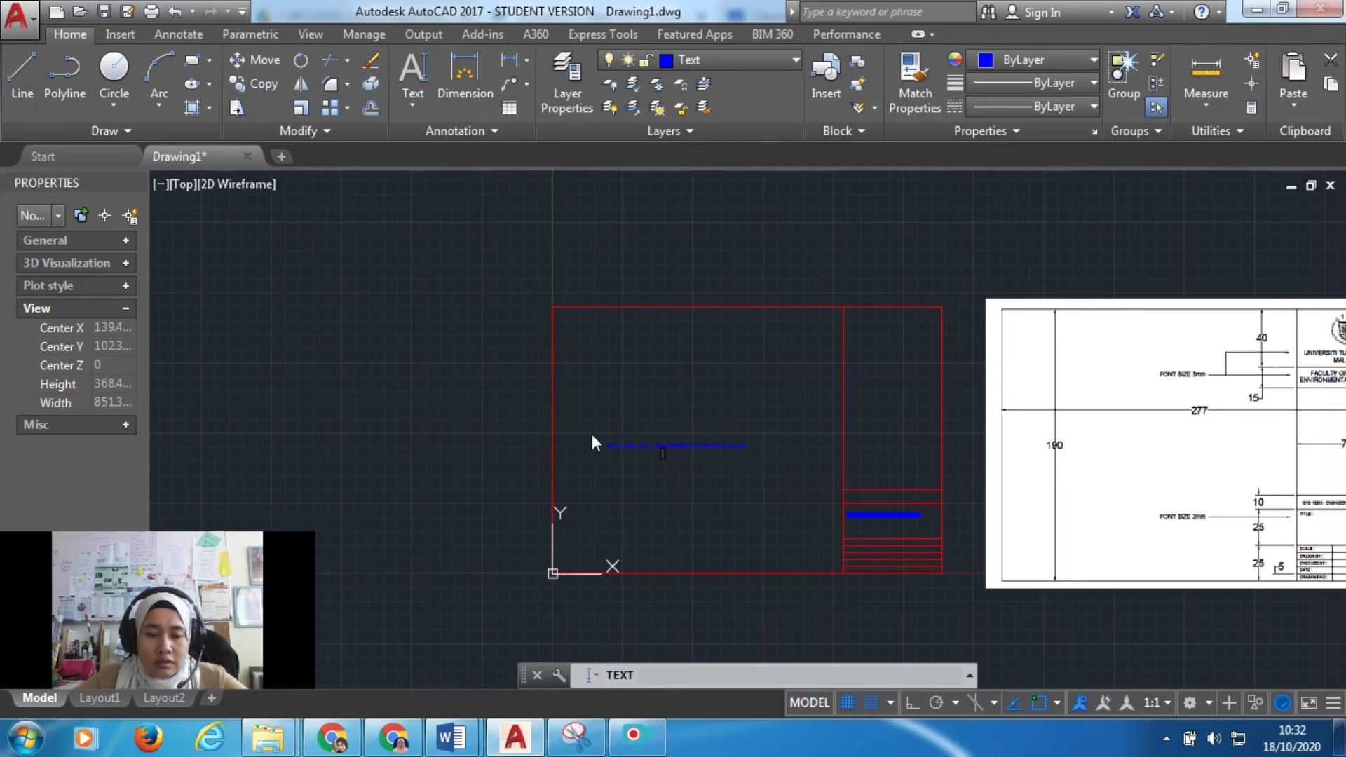
pyautogui.press('Return')
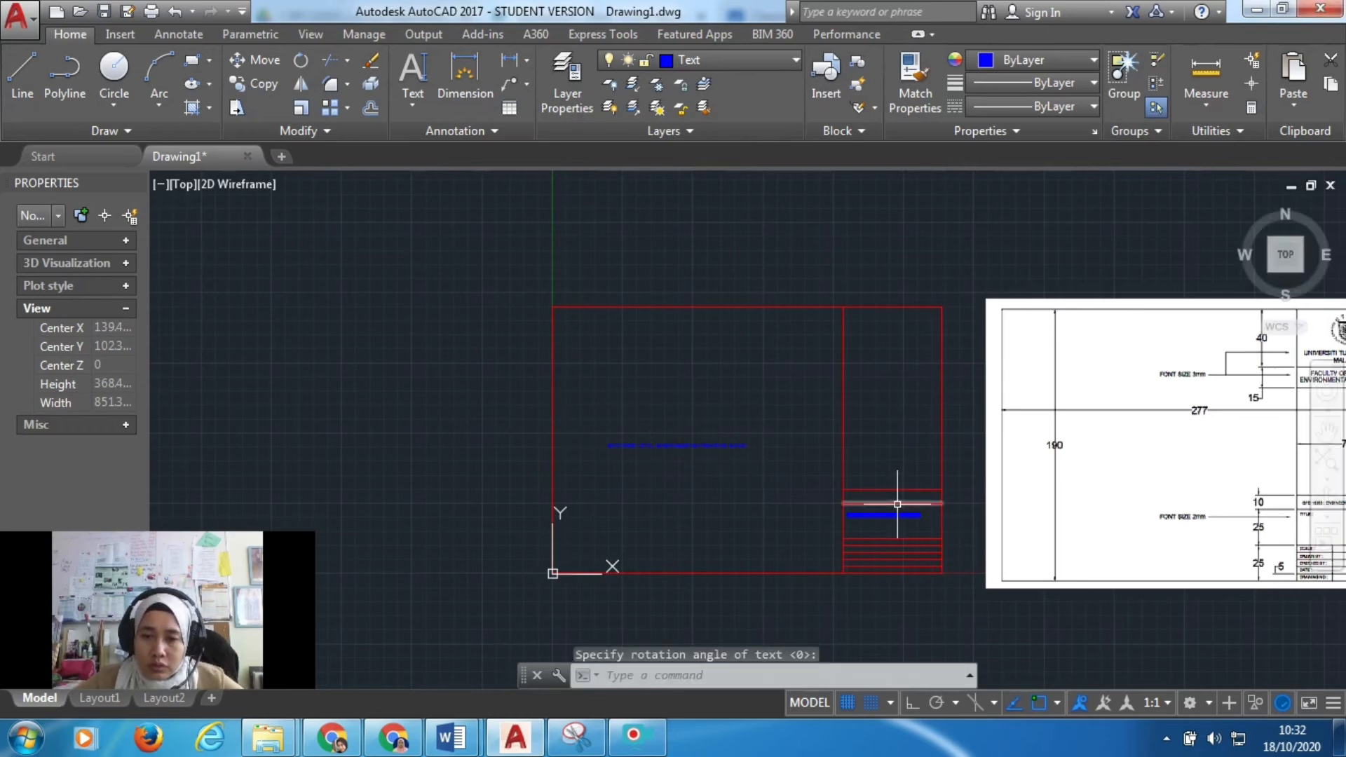
# Step: Move the course text by its middle from the open drawing area to the line above the title row in the title block
pyautogui.scroll(4, 841, 567)
pyautogui.scroll(-4, 785, 603)
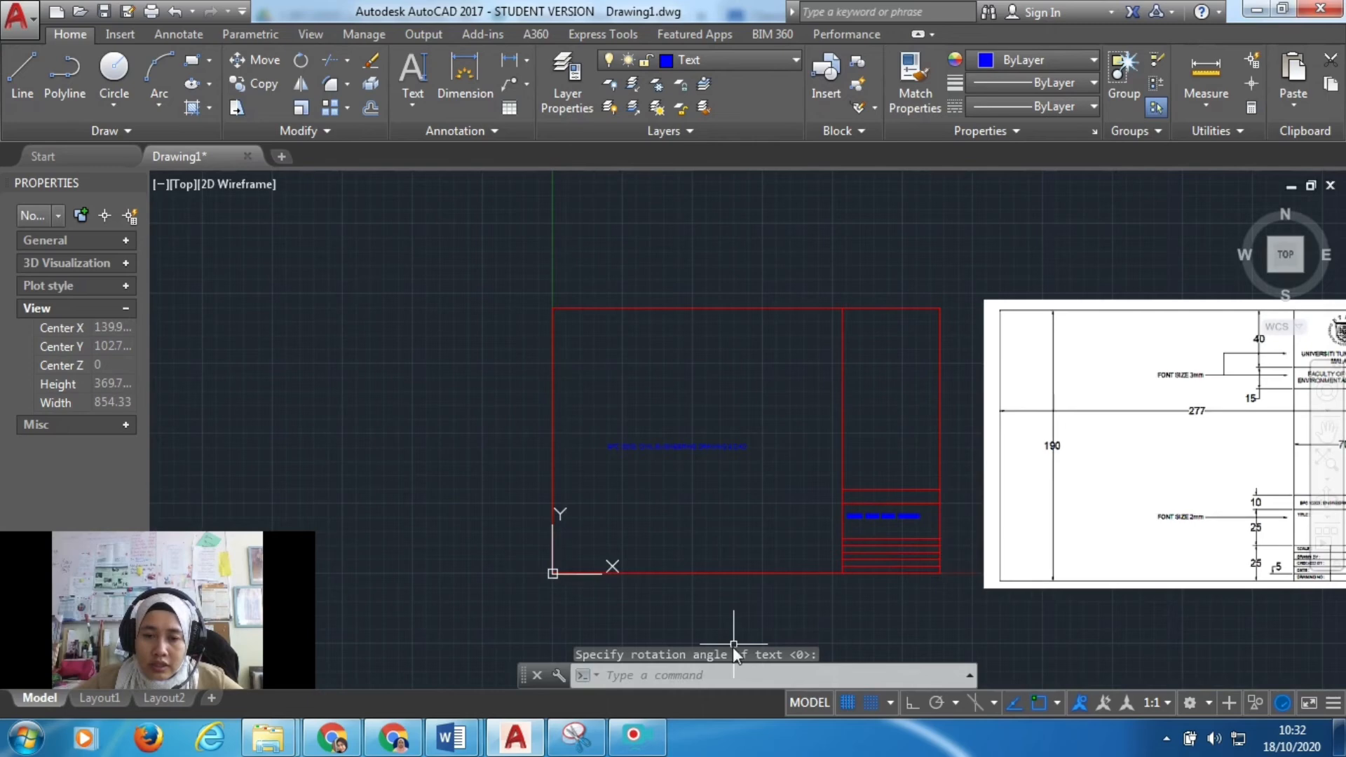
pyautogui.click(701, 676)
pyautogui.write('MOVE')
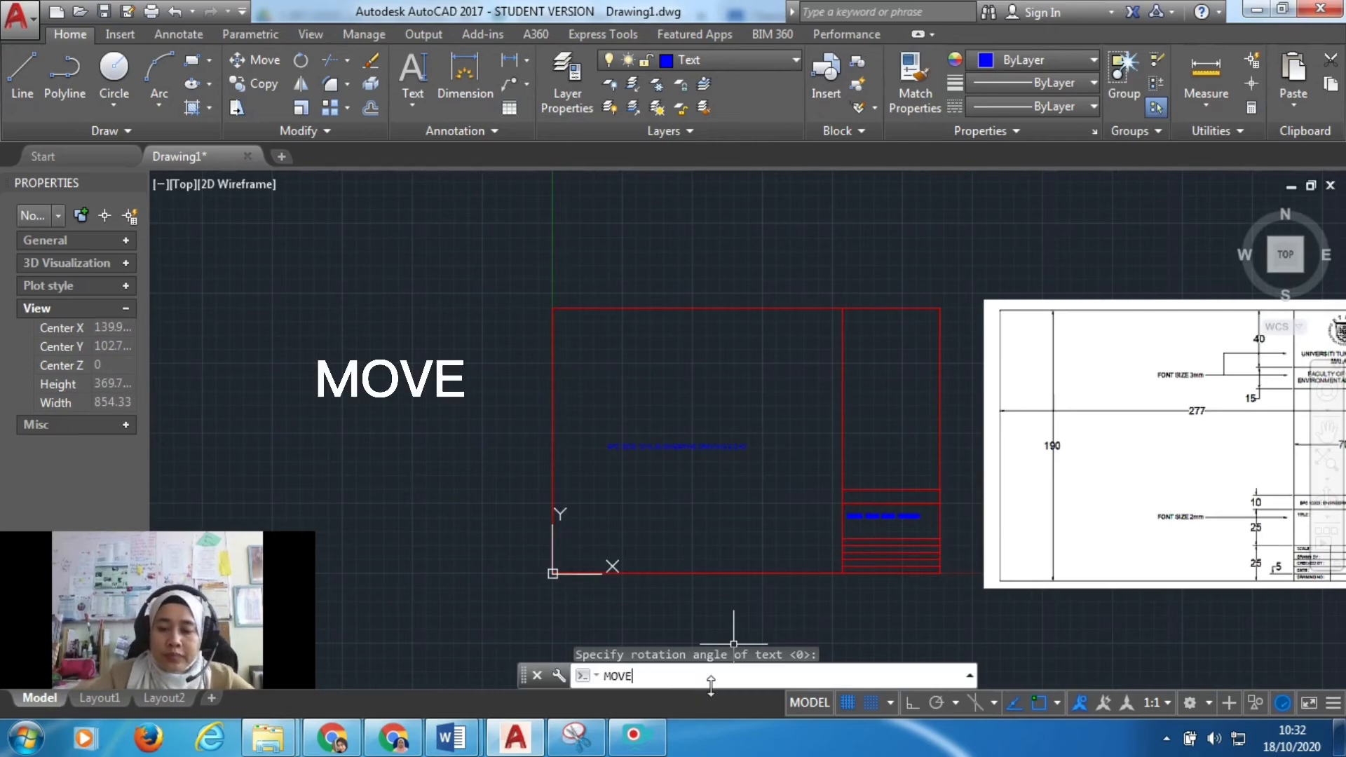
pyautogui.press('Return')
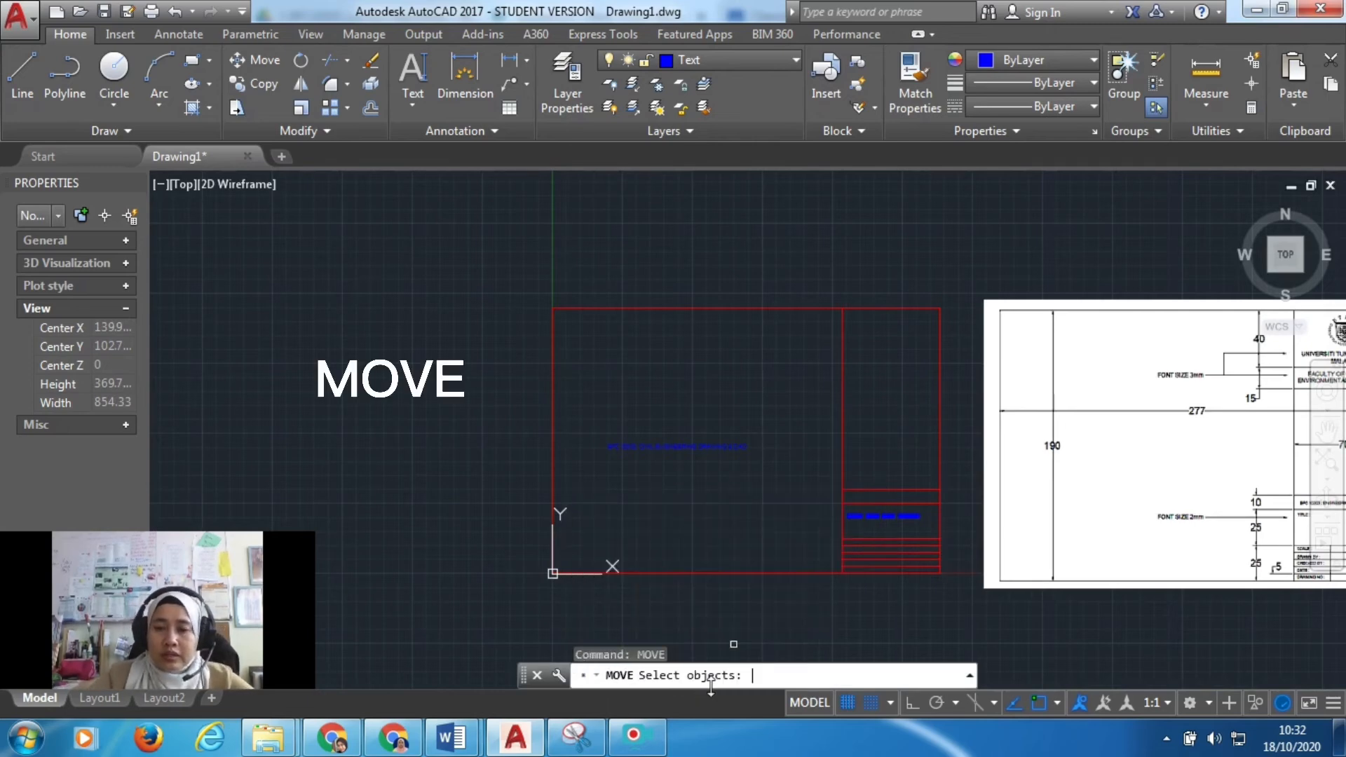
pyautogui.click(667, 446)
pyautogui.press('Return')
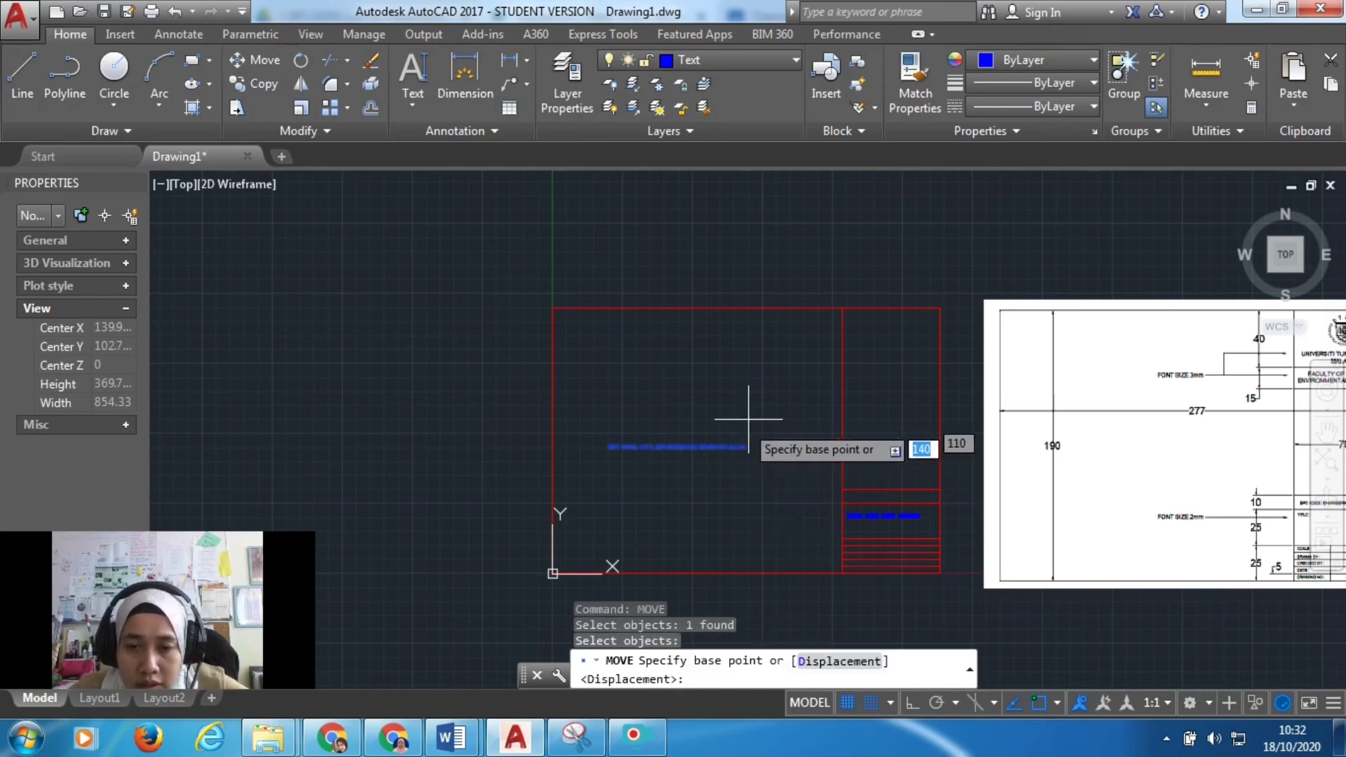
pyautogui.click(678, 447)
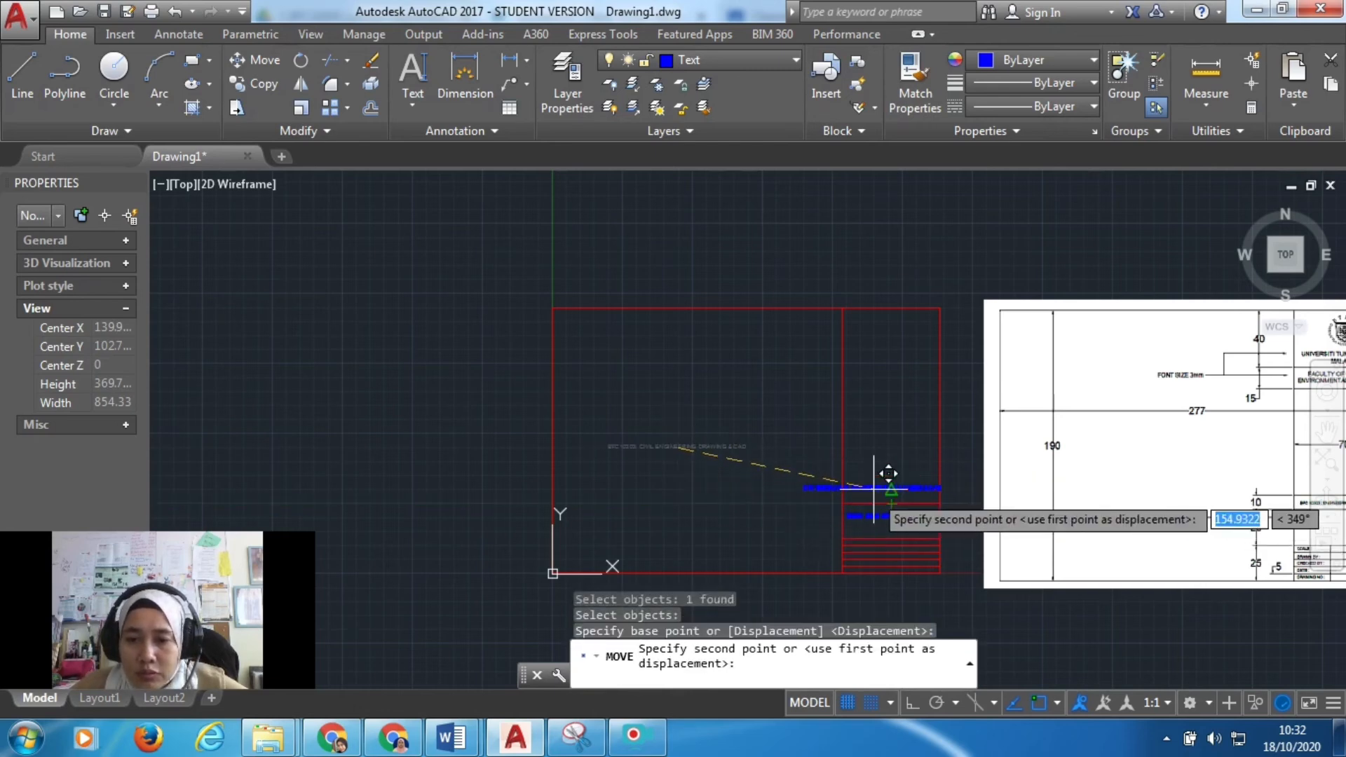
pyautogui.scroll(4, 902, 481)
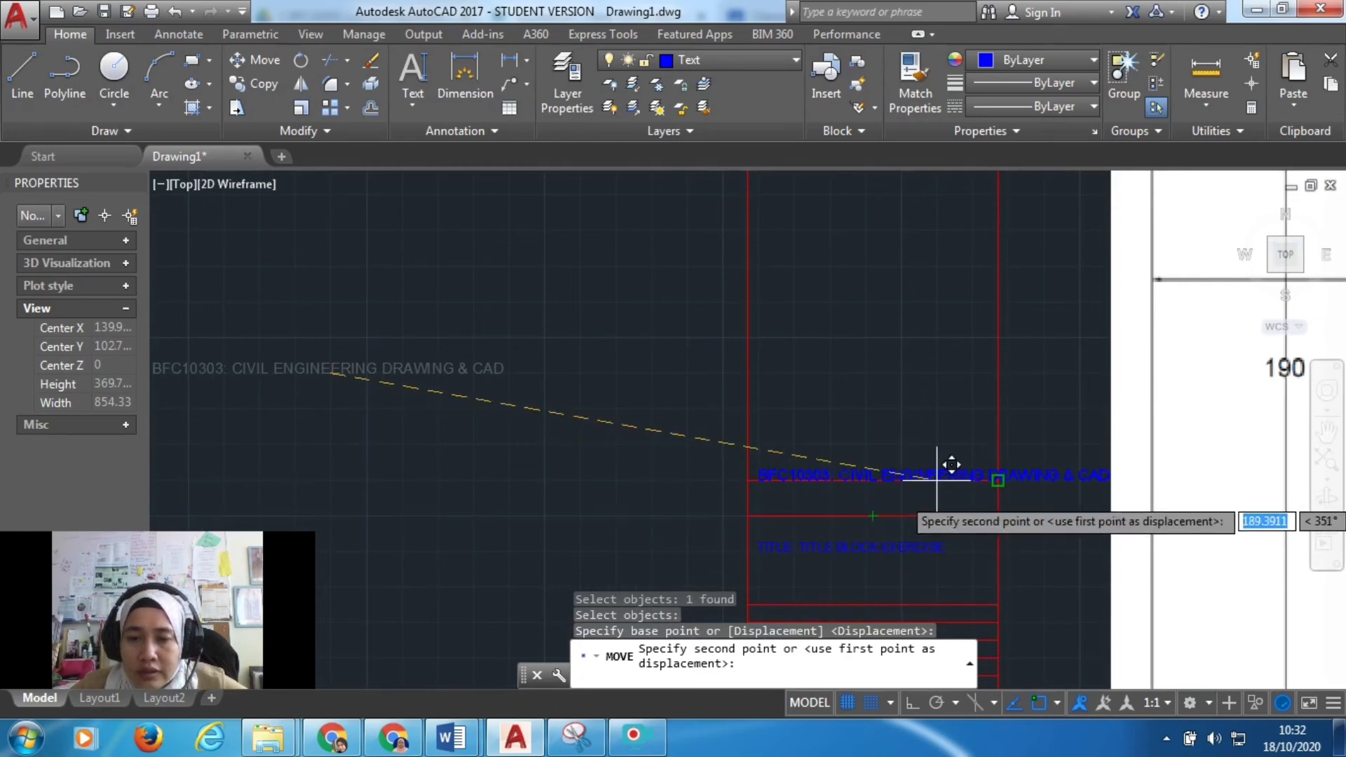
pyautogui.click(903, 515)
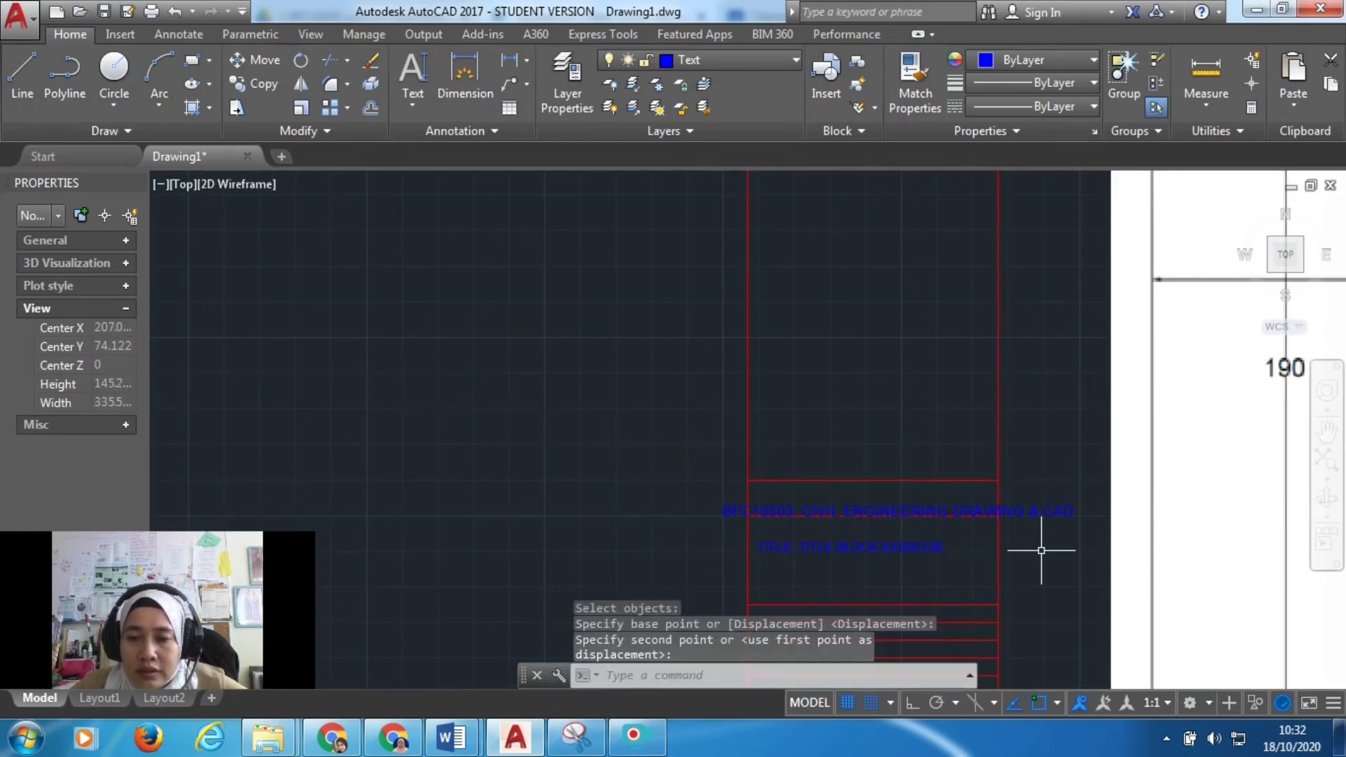
# Step: Examine how the course text fits the title block's width and compare it with the font sizes and rows in the reference layout
pyautogui.scroll(4, 903, 532)
pyautogui.scroll(-4, 902, 533)
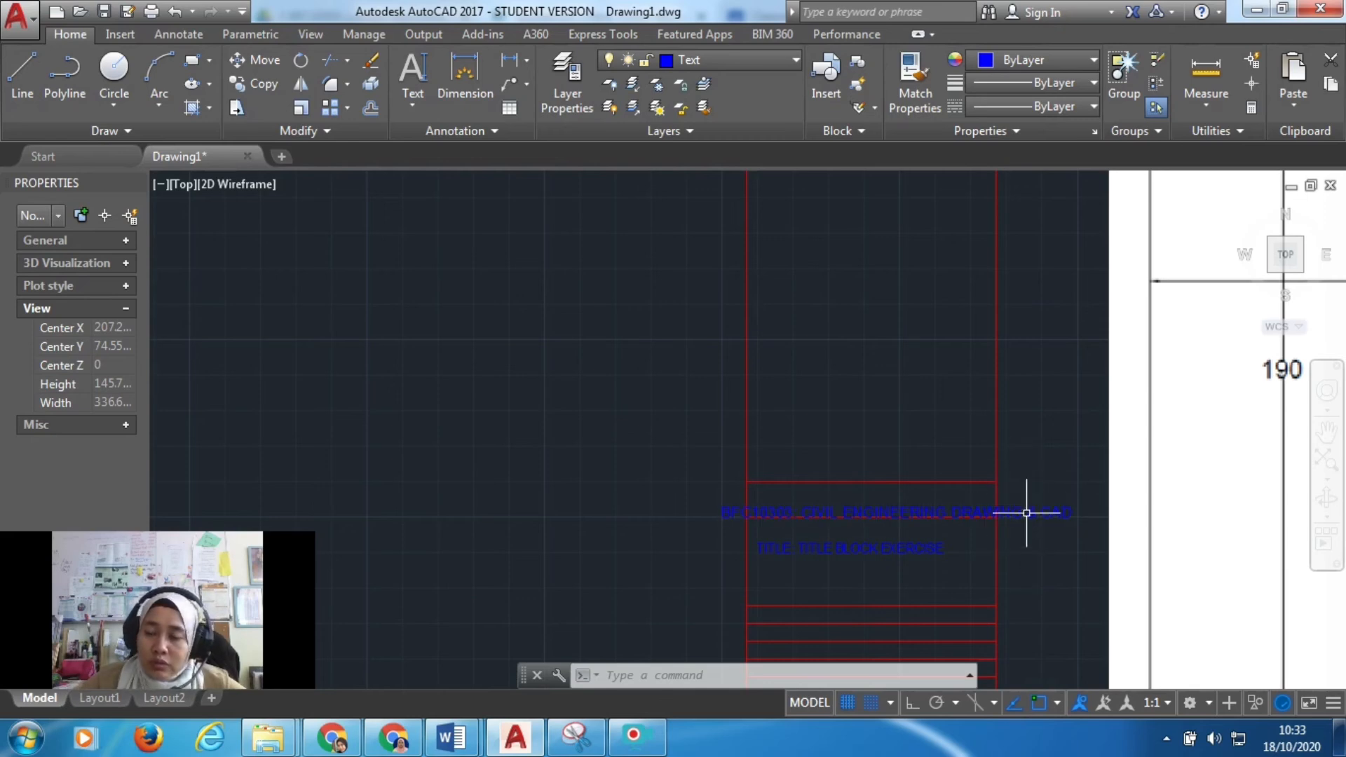
pyautogui.moveTo(1034, 515)
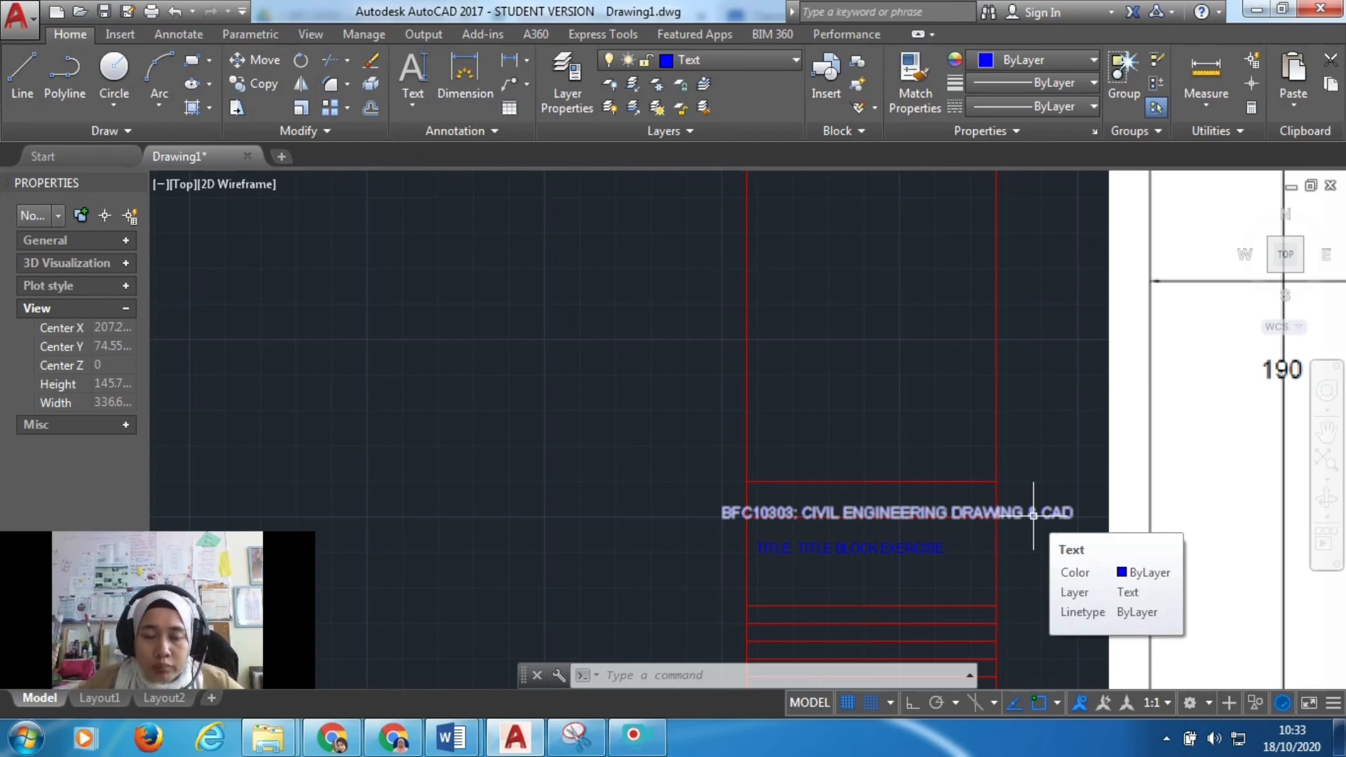
pyautogui.scroll(2, 940, 544)
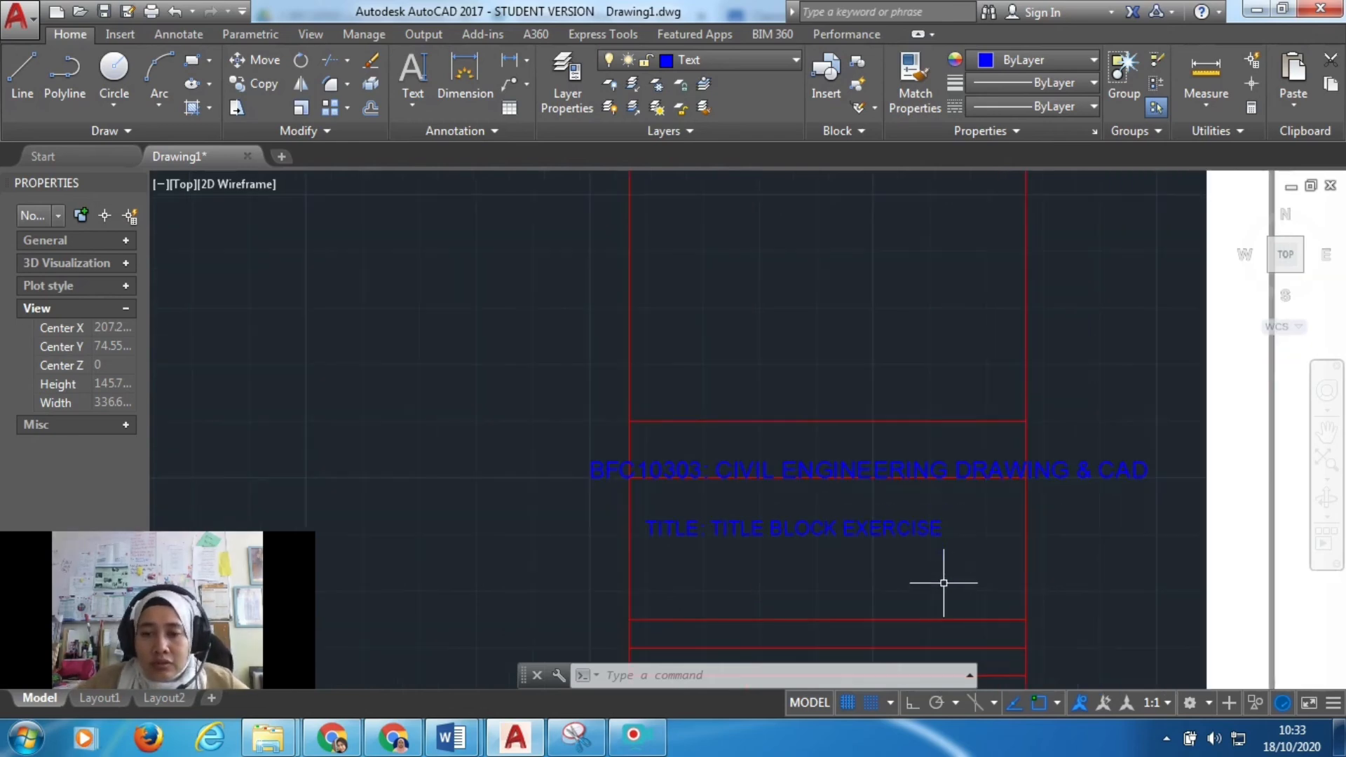
pyautogui.scroll(-6, 949, 577)
pyautogui.scroll(2, 939, 603)
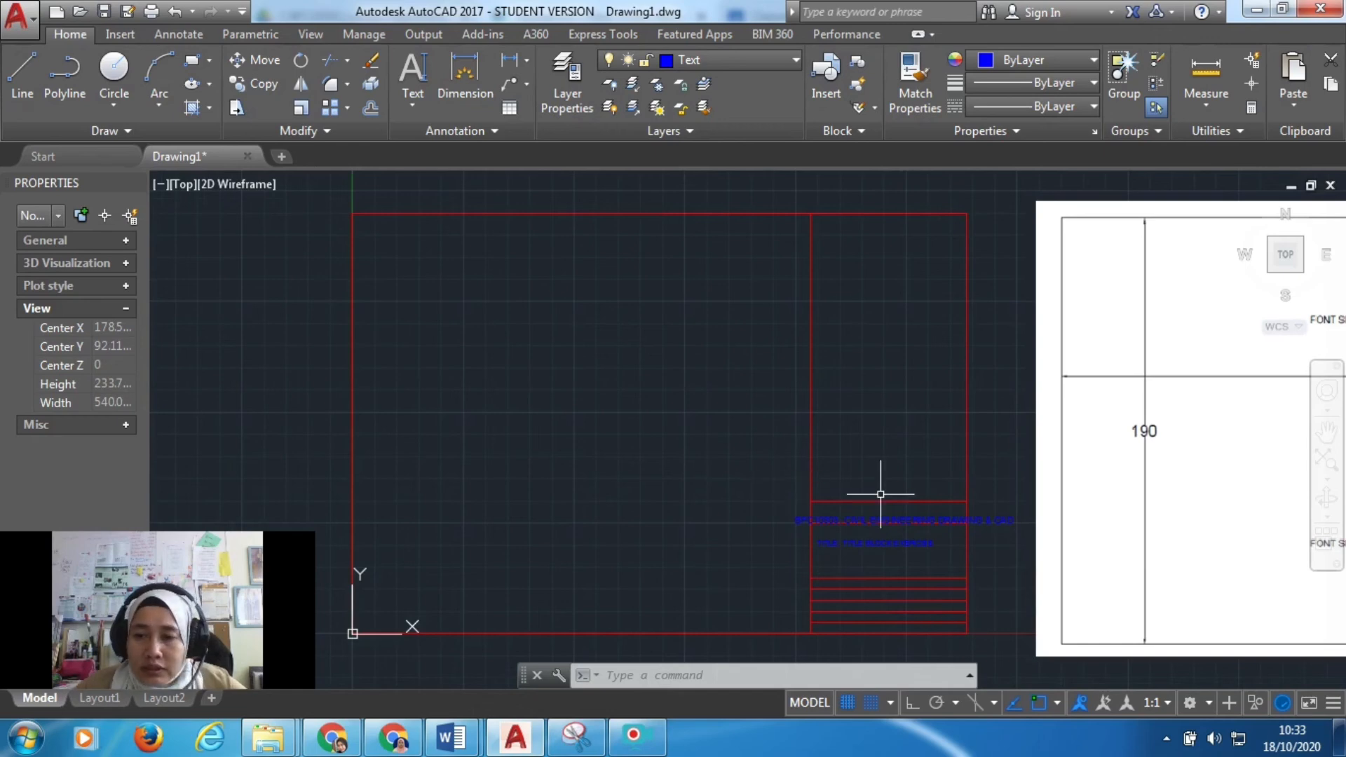
pyautogui.moveTo(991, 430); pyautogui.dragTo(797, 463, button='middle')
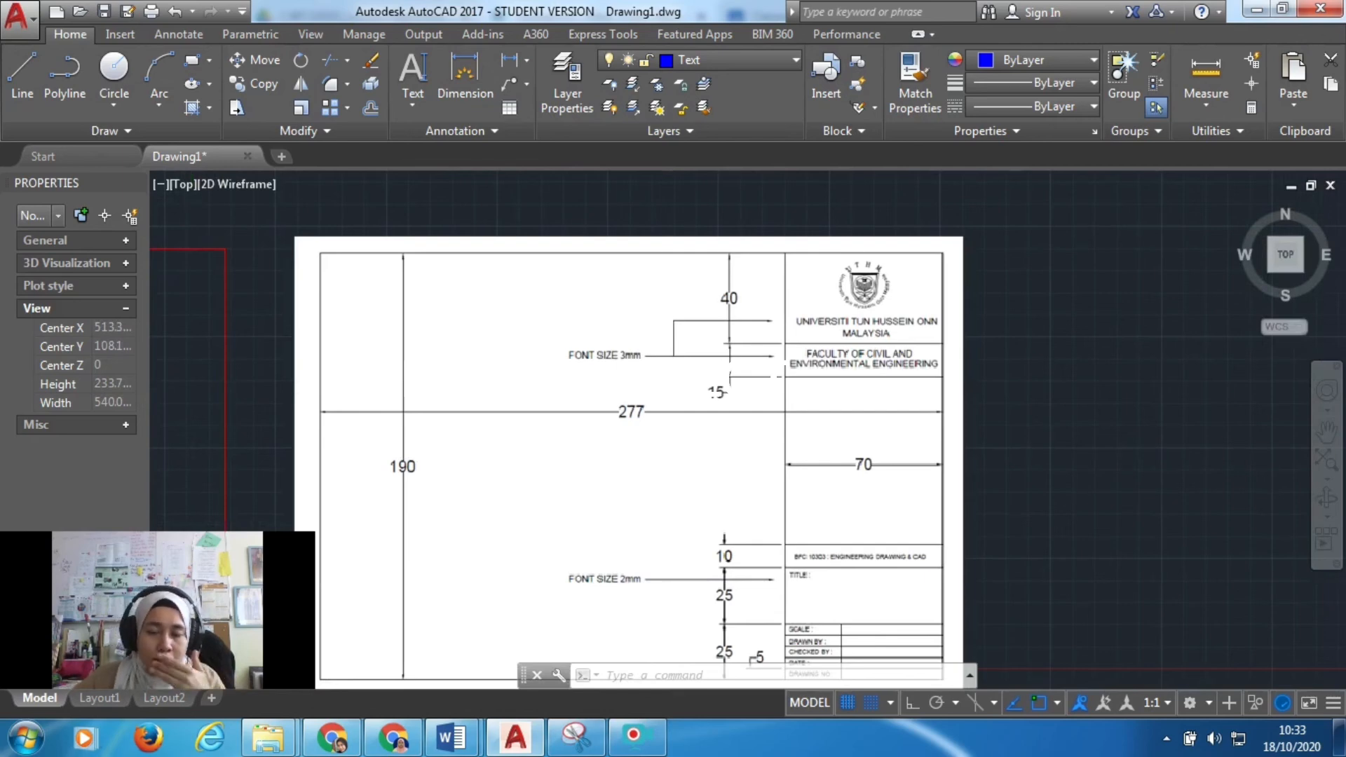
pyautogui.scroll(-2, 727, 527)
pyautogui.moveTo(997, 427); pyautogui.dragTo(1205, 365, button='middle')
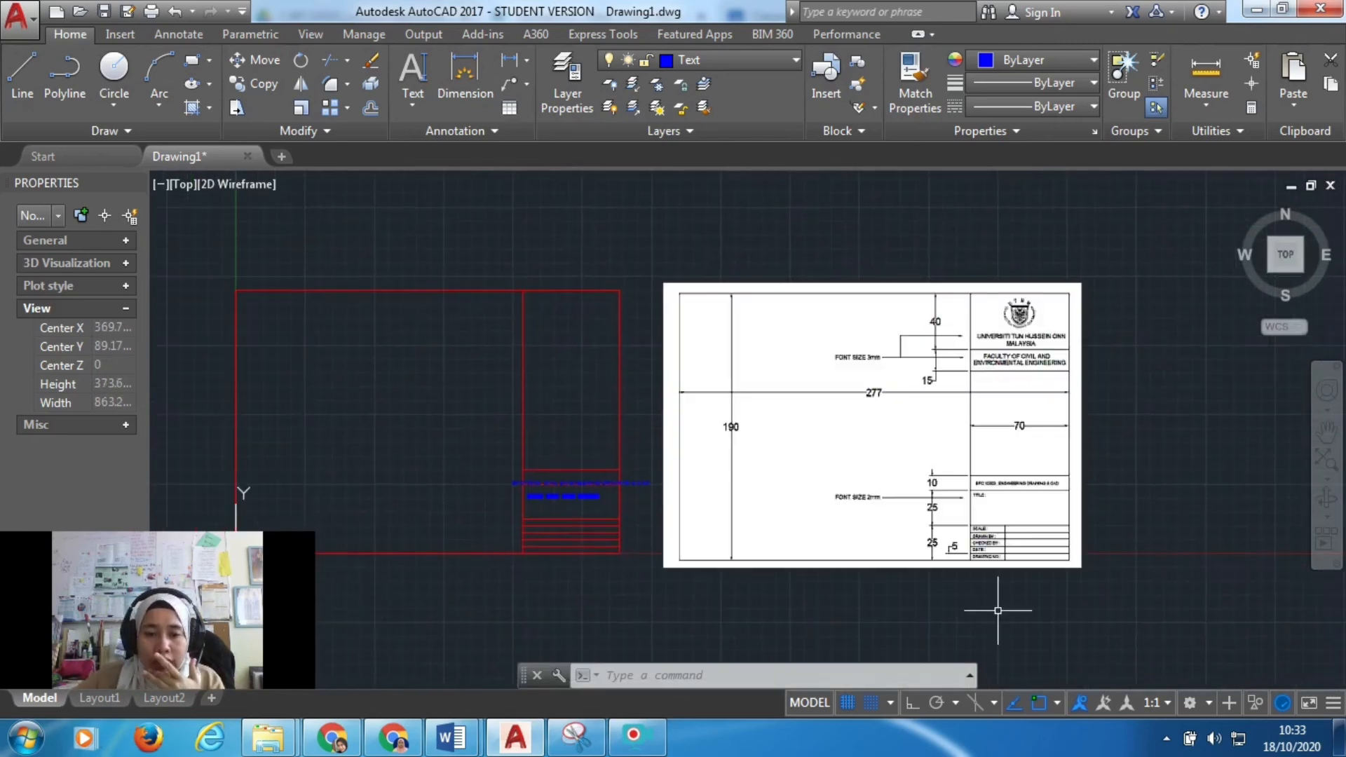
# Step: Switch to the Word document "Exercise 1 week 2 - Chapter 2", snip its UTHM logo with Snipping Tool and copy the snip
pyautogui.moveTo(466, 751)
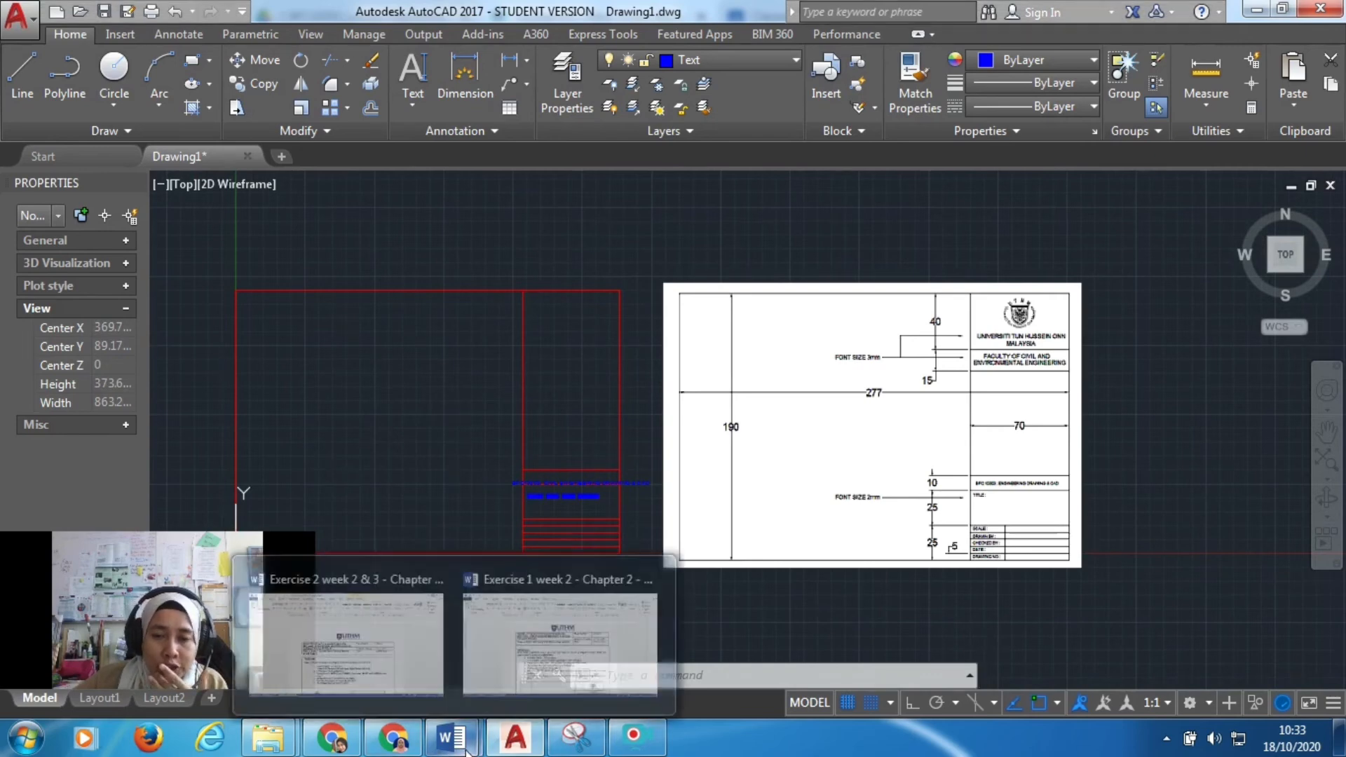
pyautogui.click(560, 638)
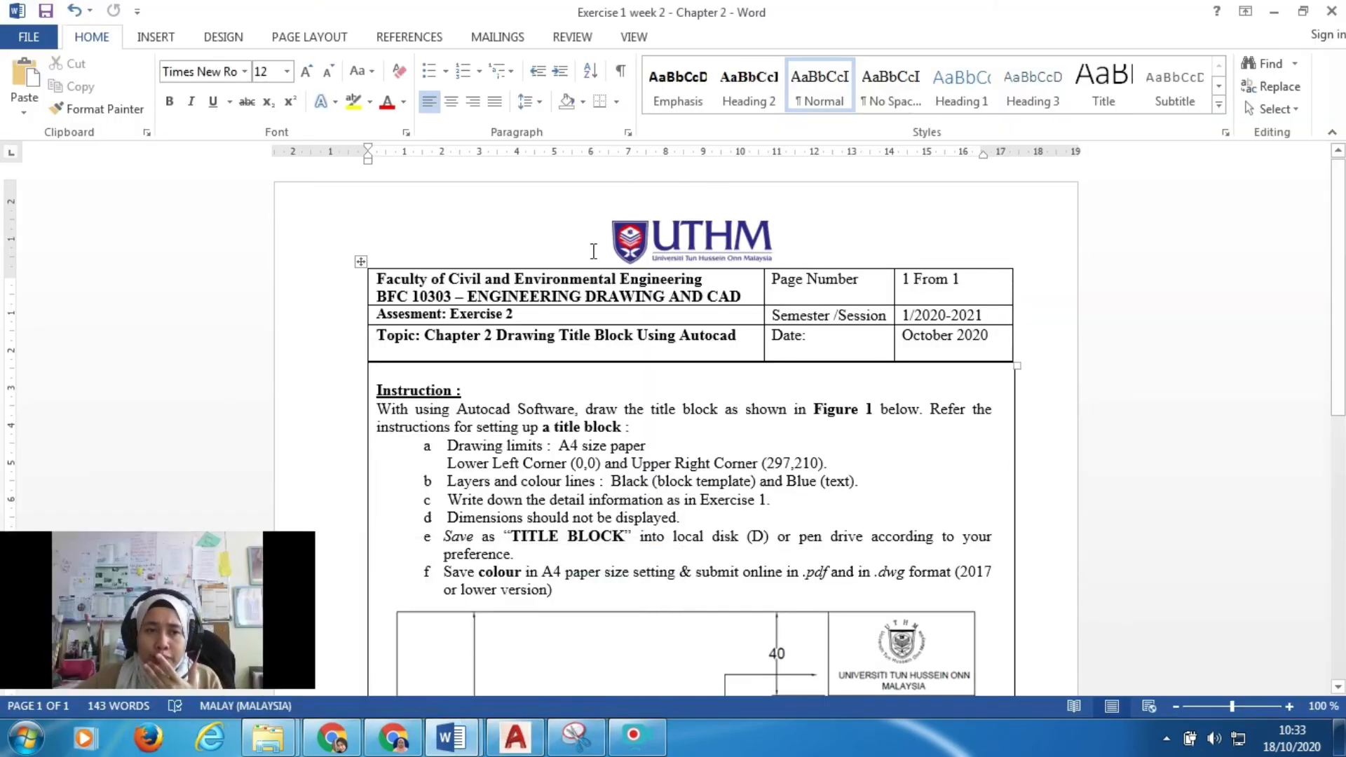
pyautogui.click(575, 736)
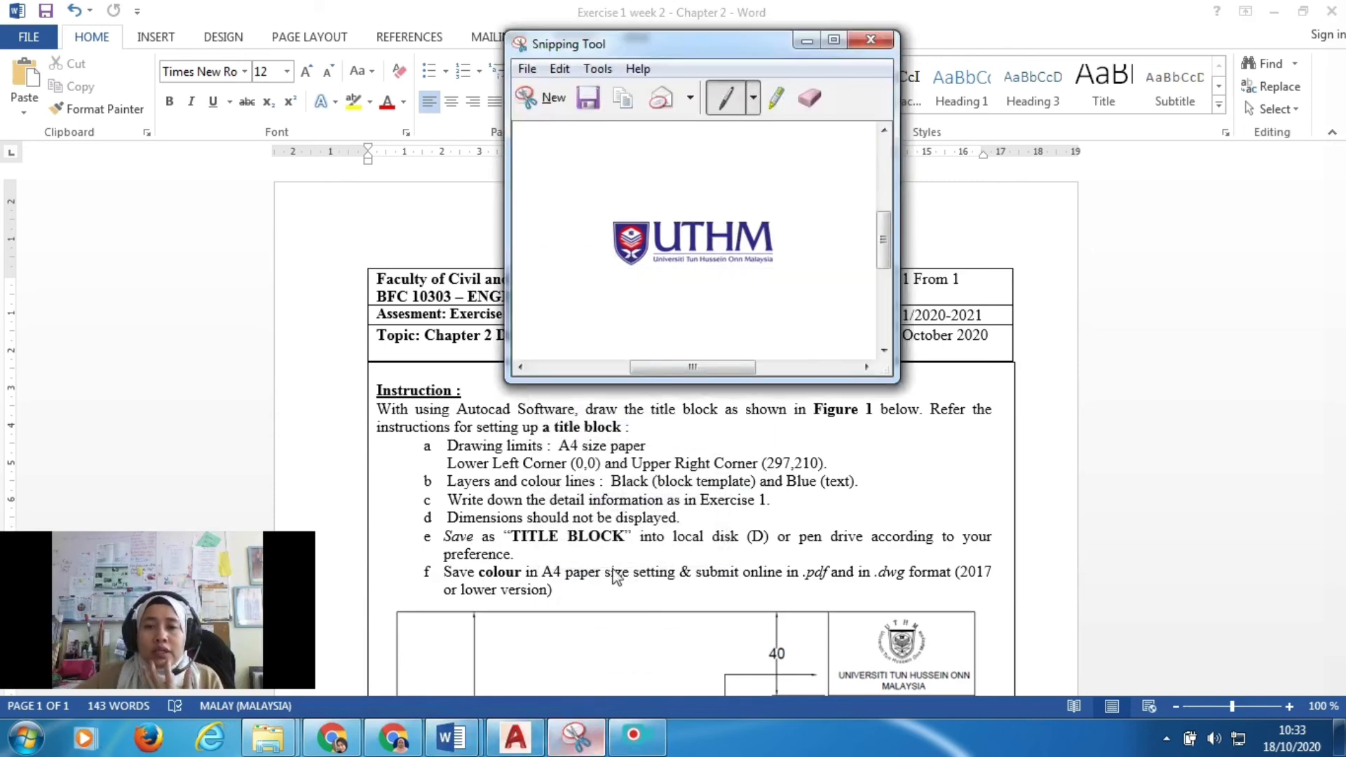
pyautogui.click(543, 98)
pyautogui.moveTo(602, 210); pyautogui.dragTo(783, 267)
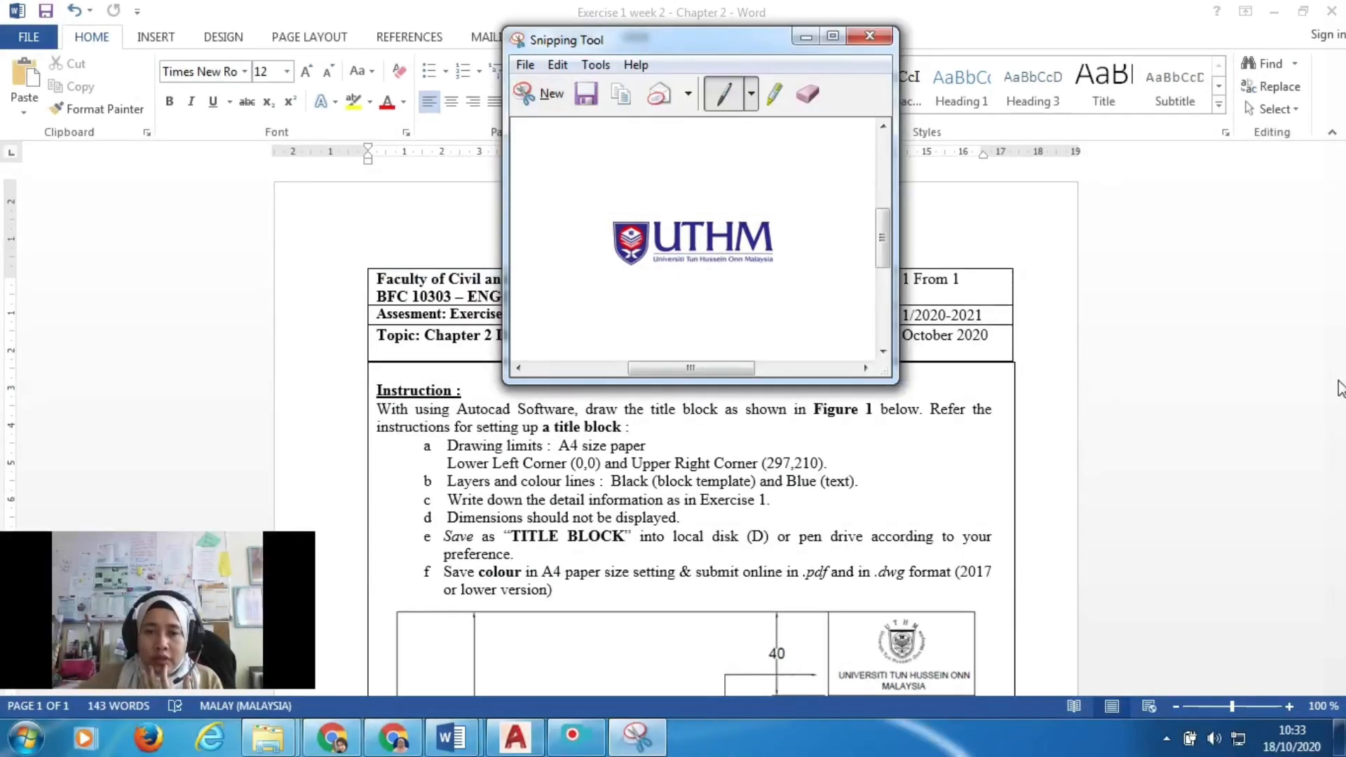
pyautogui.click(625, 97)
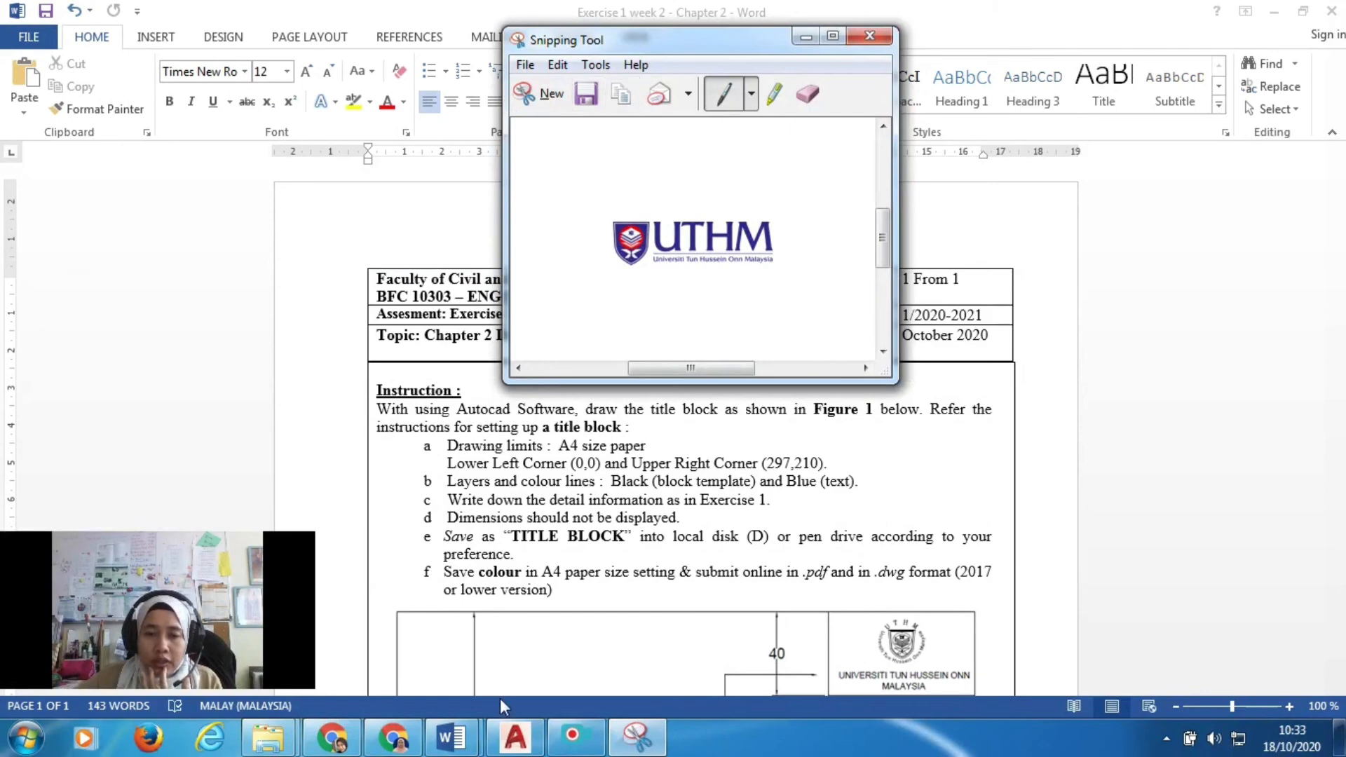
# Step: Return to AutoCAD and paste the copied UTHM logo into the open area of the drawing frame beside the title block
pyautogui.click(527, 744)
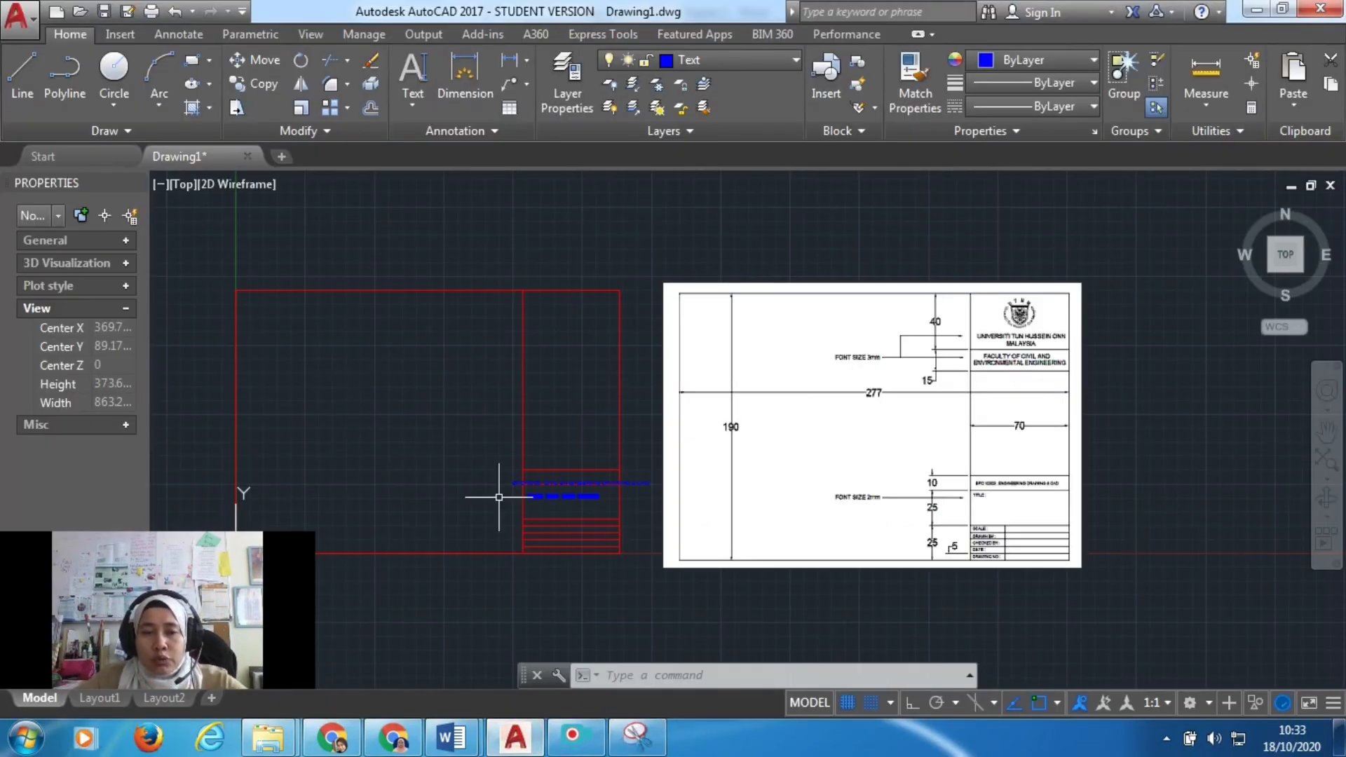
pyautogui.click(299, 414)
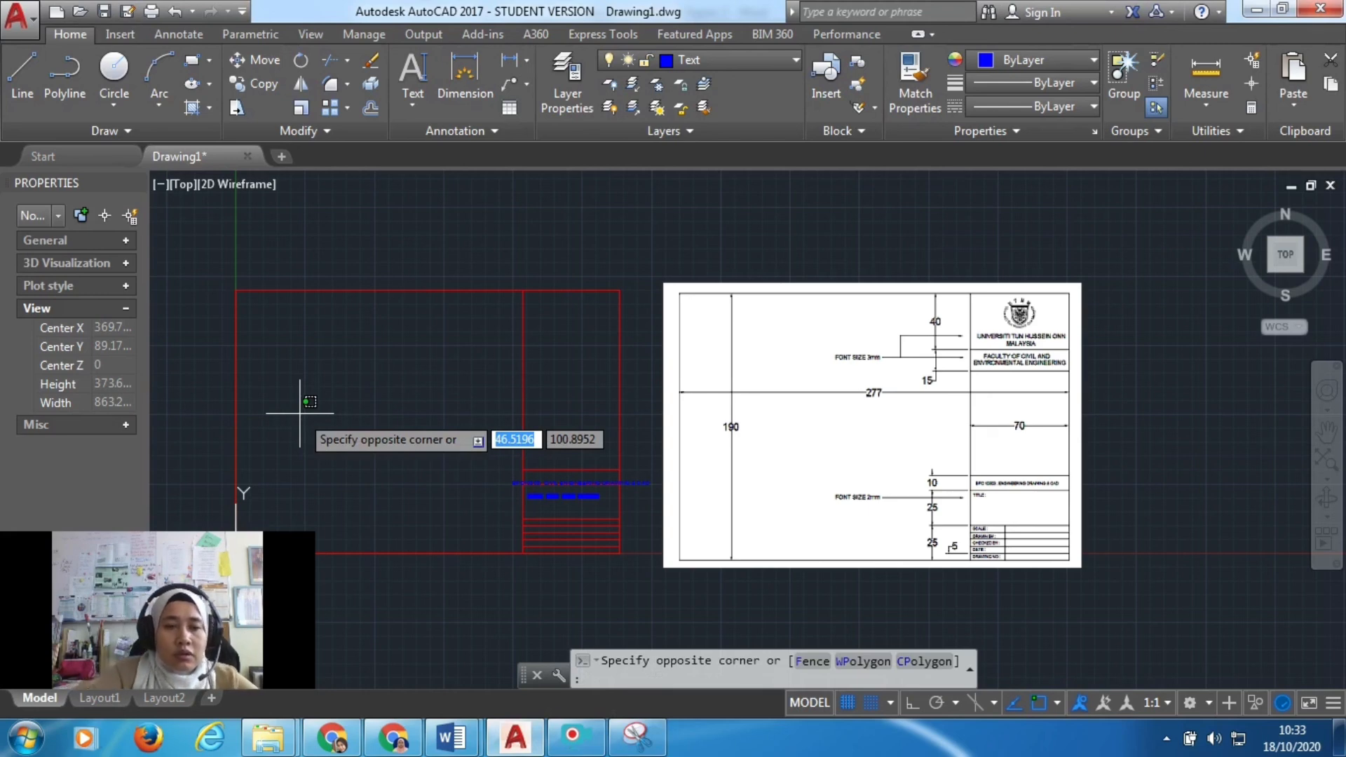
pyautogui.hotkey('ctrl', 'v')
pyautogui.click(305, 413)
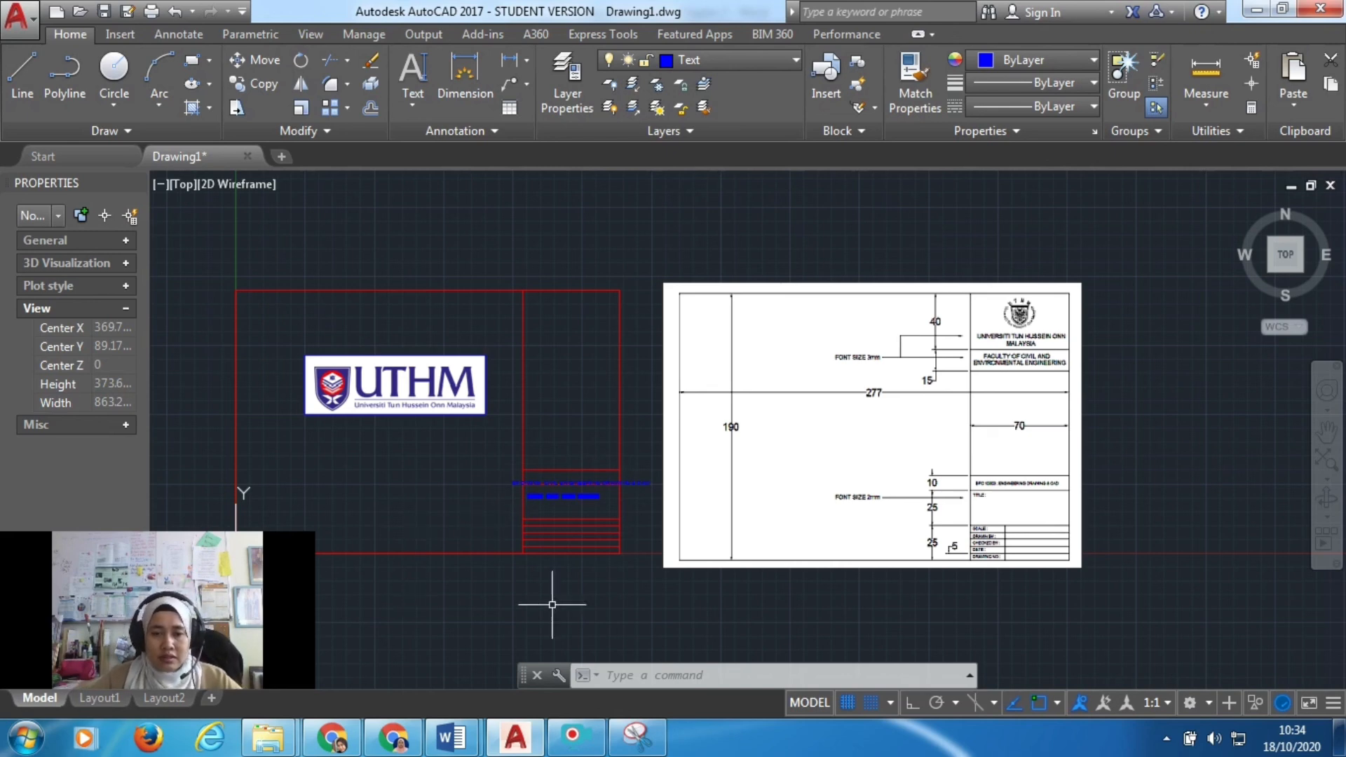
pyautogui.click(584, 747)
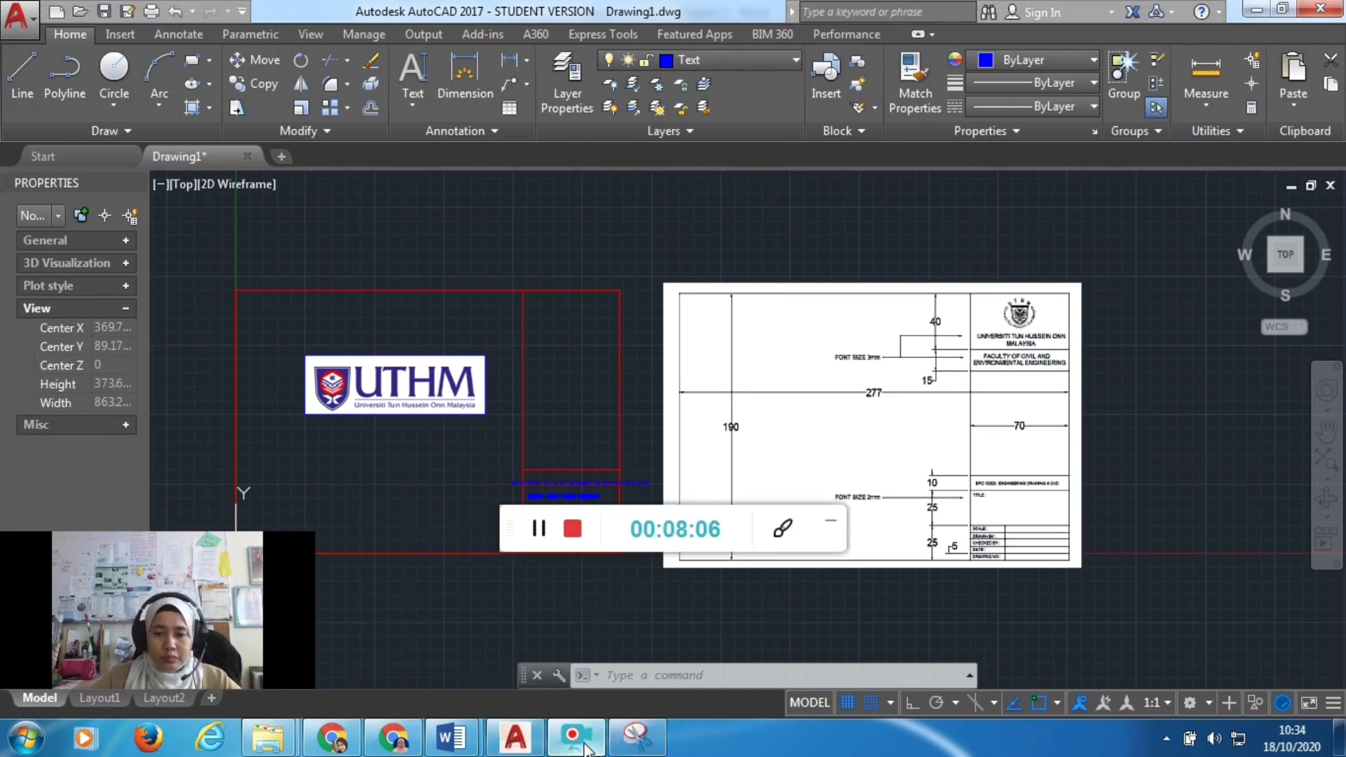